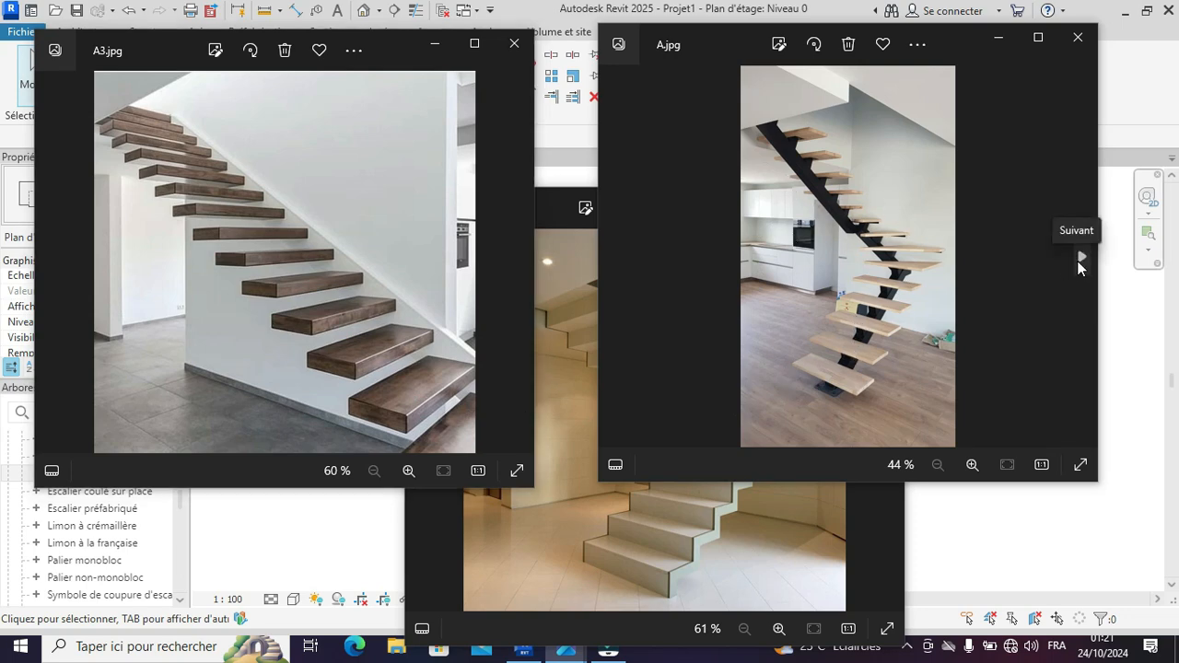
- Examine the staircase reference photos A.jpg, A0.jpg, A1.jpg, A6.jpg and A3.jpg, and return to the Revit floor plan
left_click(1080, 258)
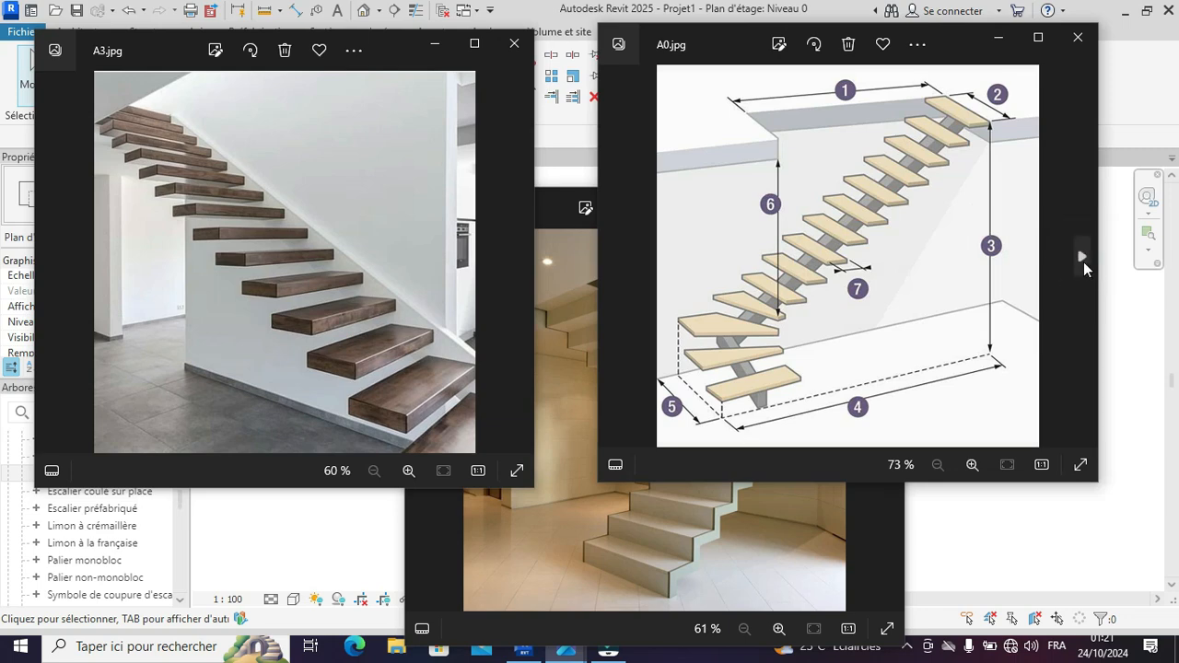
left_click(1084, 261)
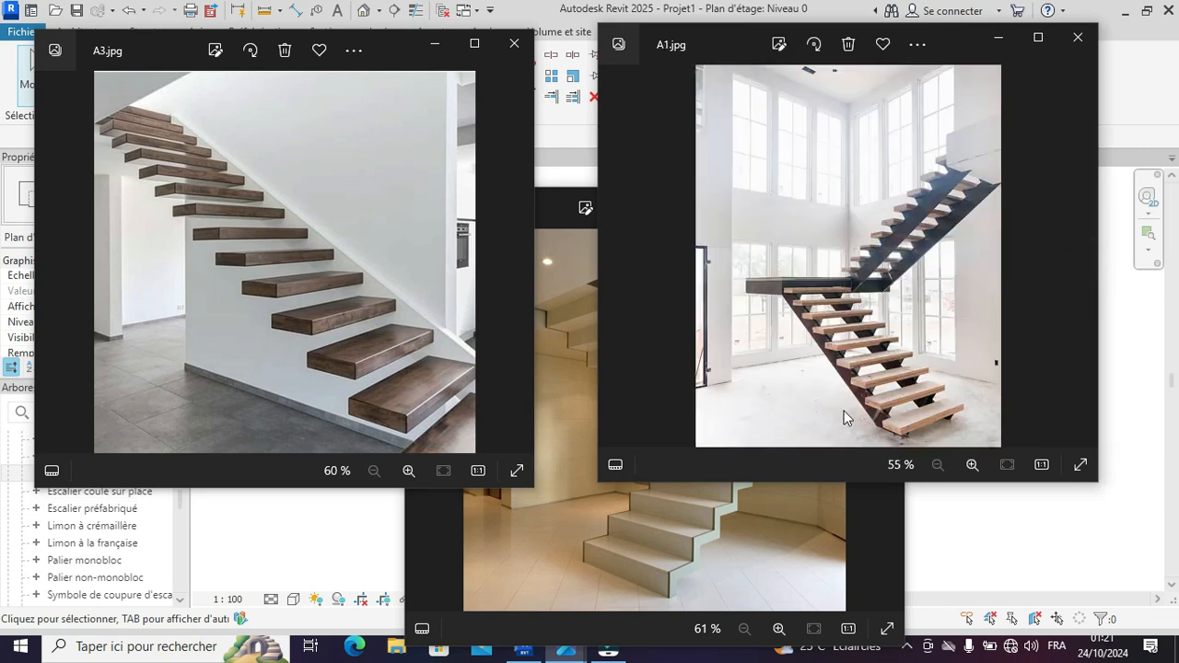
left_click(767, 554)
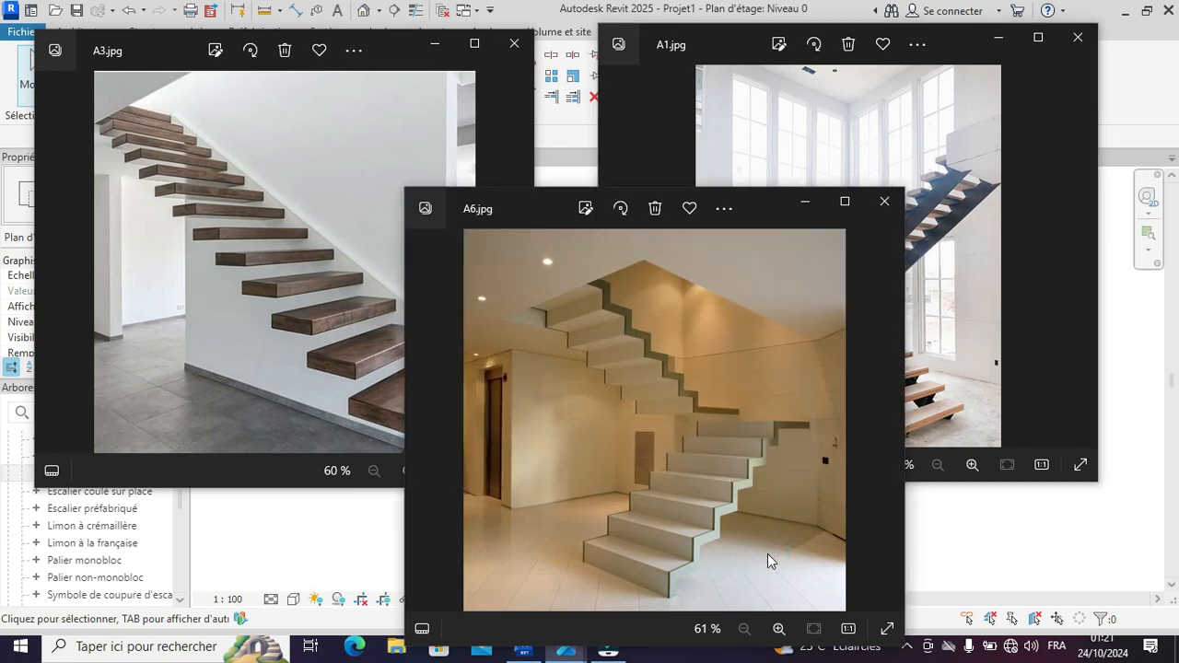
mouse_move(873, 433)
left_click(890, 421)
left_click(890, 421)
mouse_move(459, 414)
left_click(422, 421)
left_click(422, 421)
left_click(337, 312)
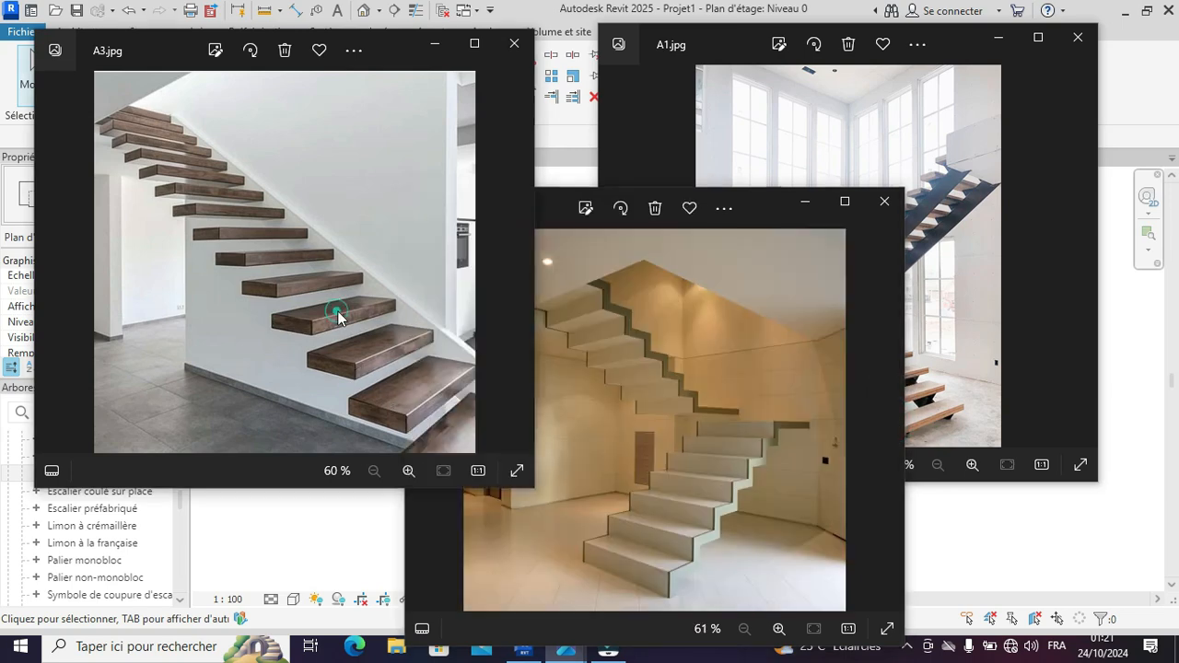
left_click(742, 129)
left_click(613, 261)
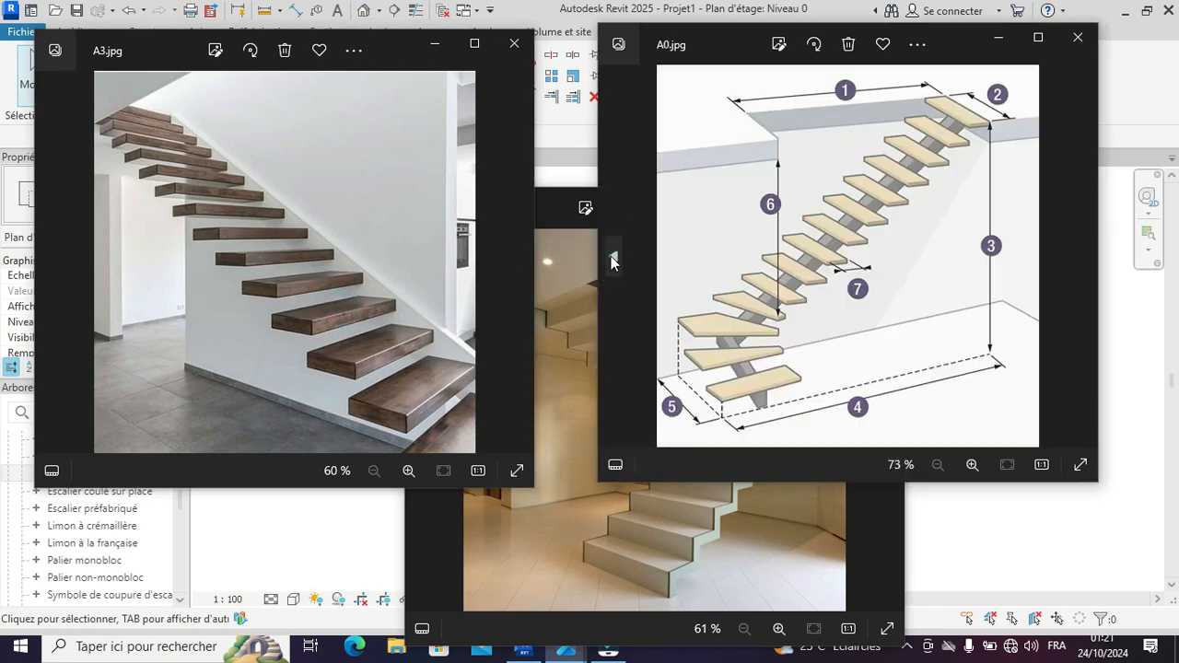
left_click(613, 260)
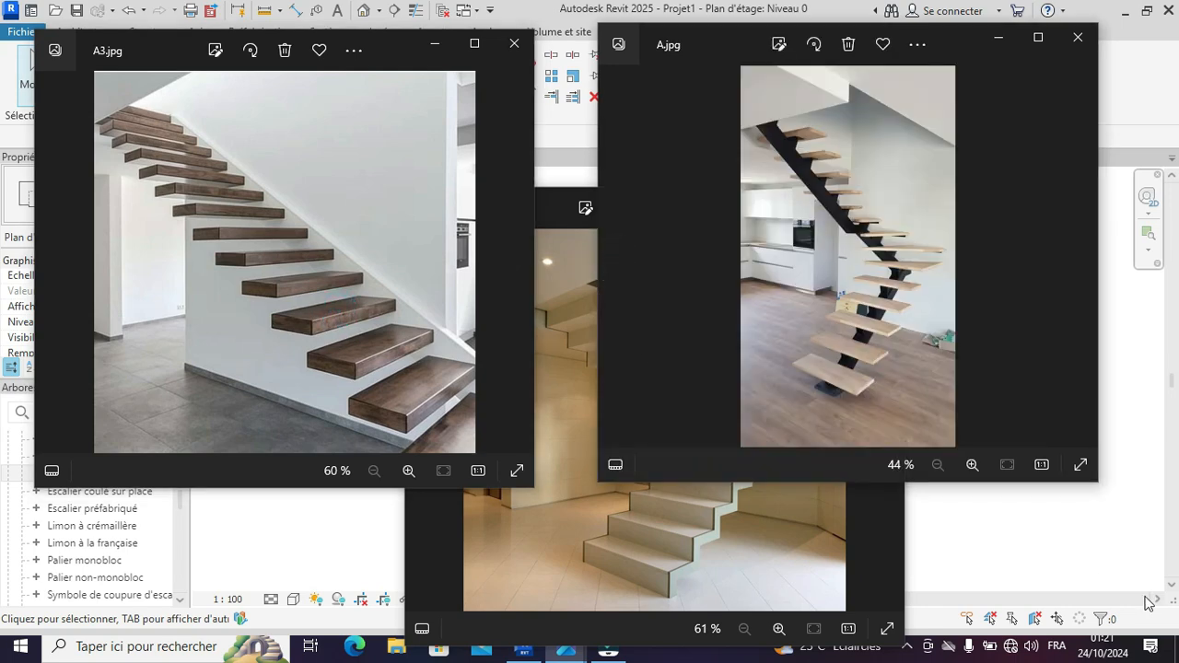
left_click(1031, 547)
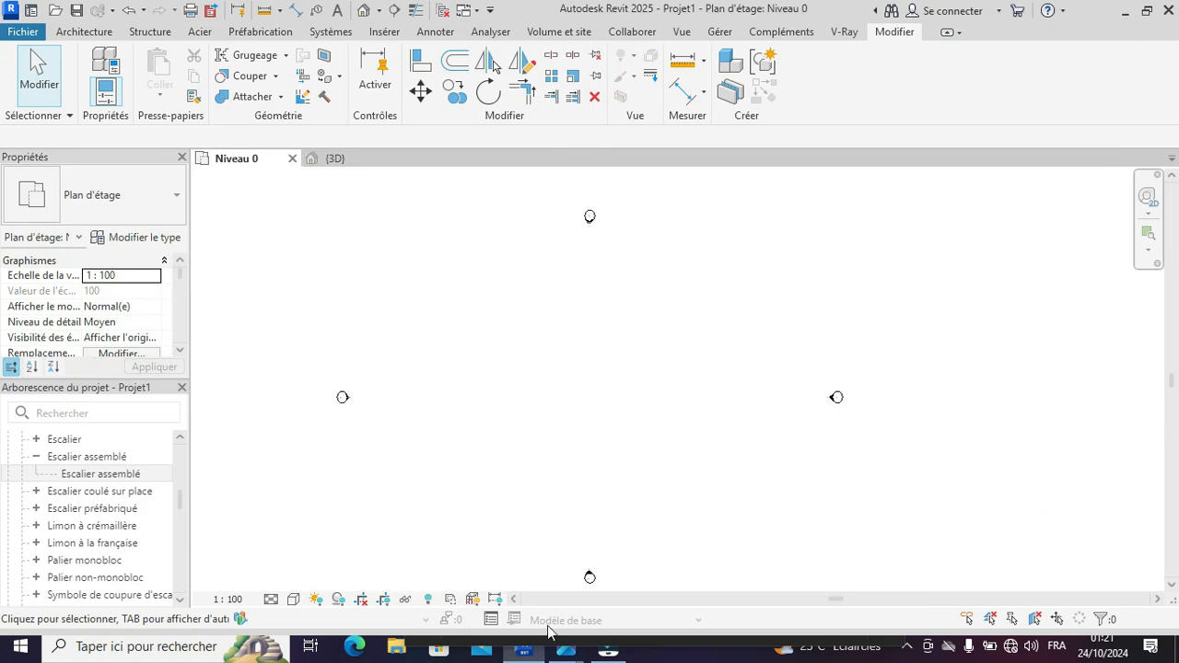
mouse_move(565, 647)
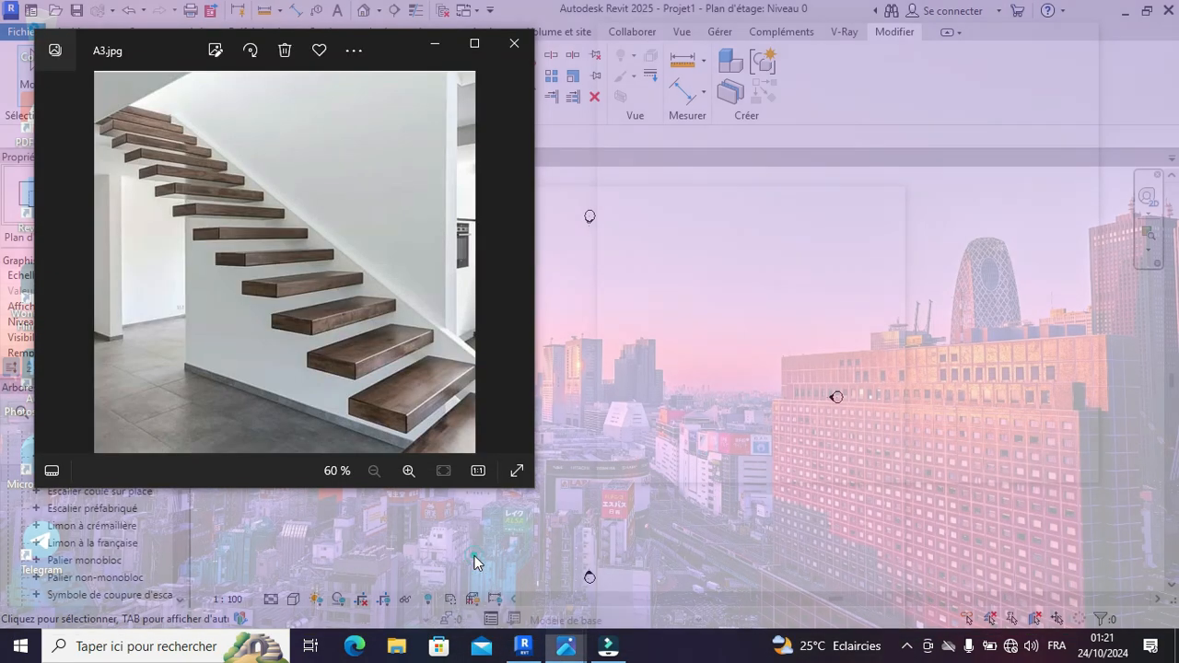
left_click(474, 556)
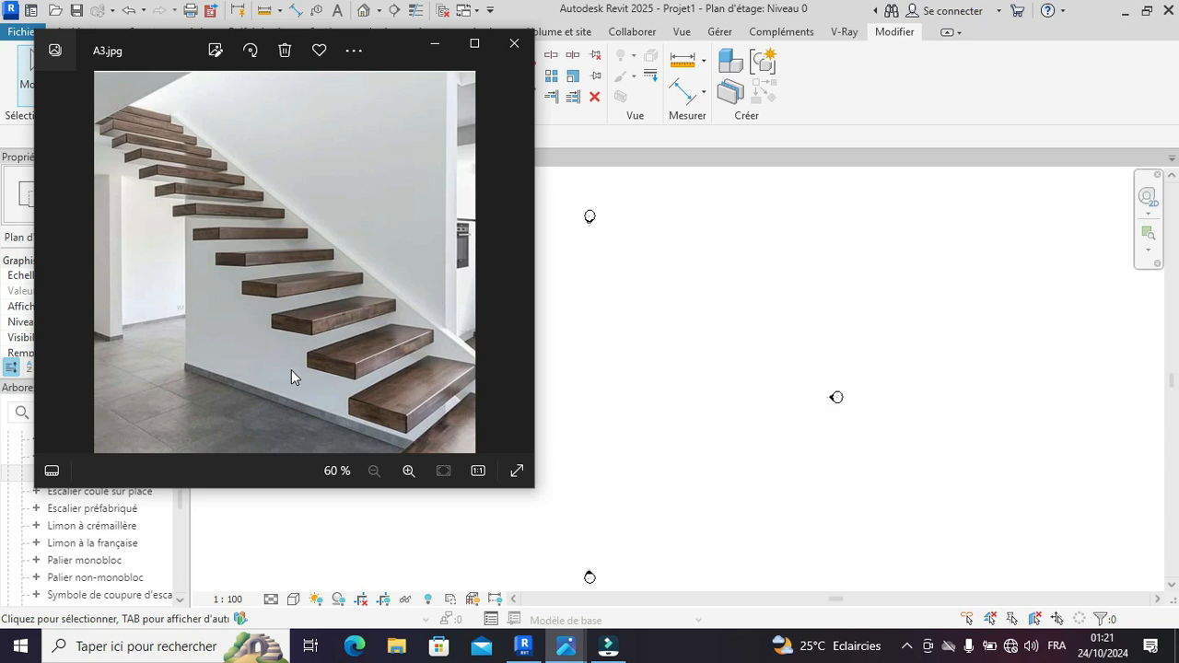
left_click(603, 372)
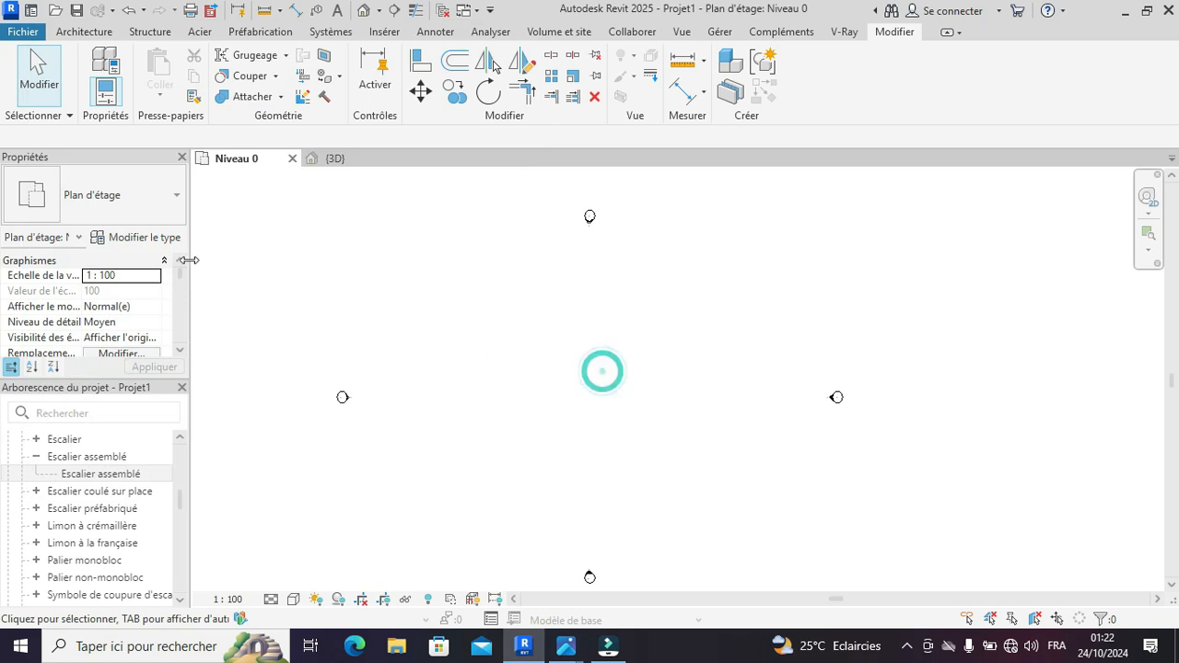
- Create a straight Monobloc cast-in-place stair from Niveau 0 to Niveau 1 with a 150 cm run width and 16 risers
left_click(72, 35)
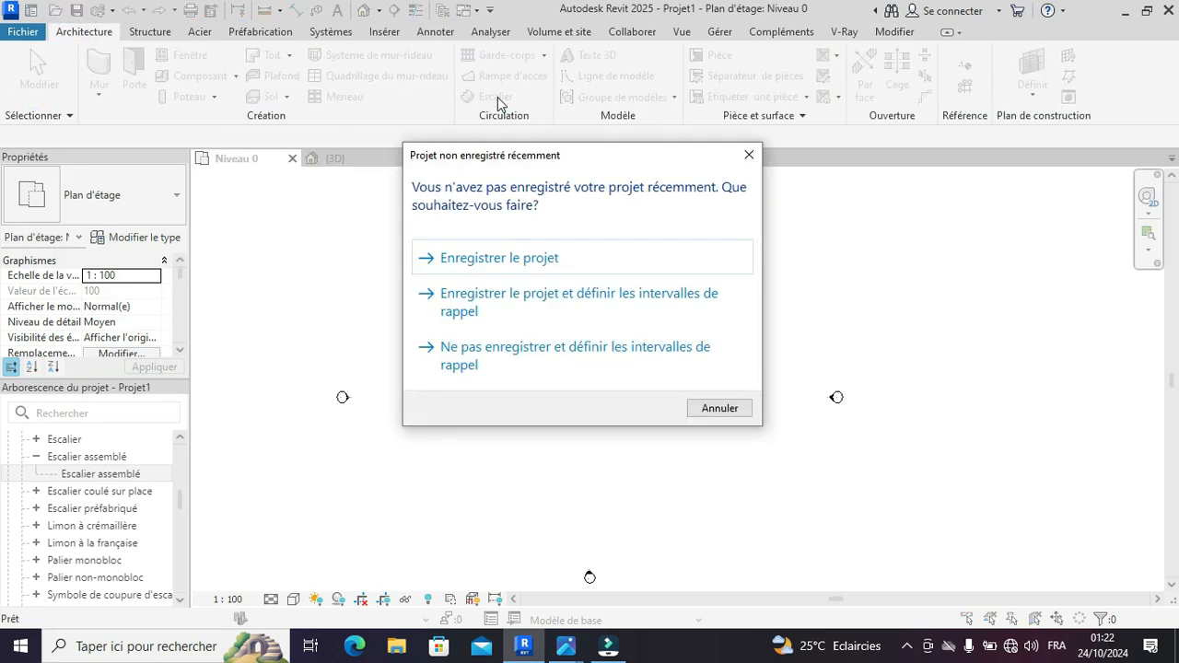
left_click(745, 155)
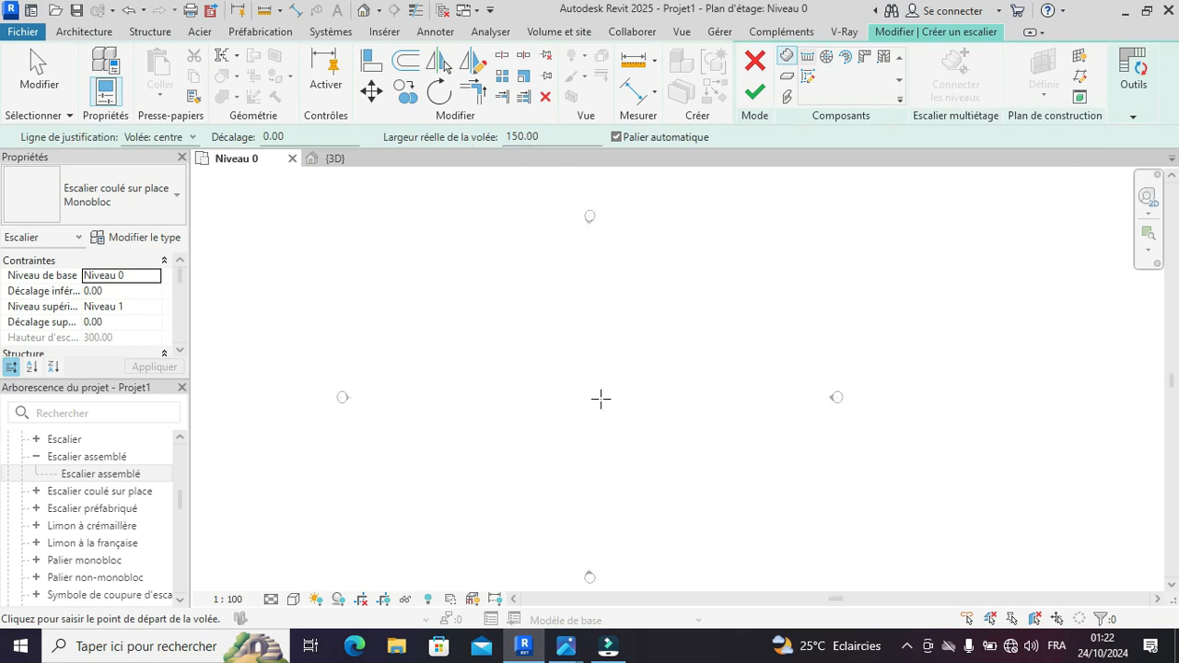
left_click(575, 379)
scroll(576, 380, "up", 3)
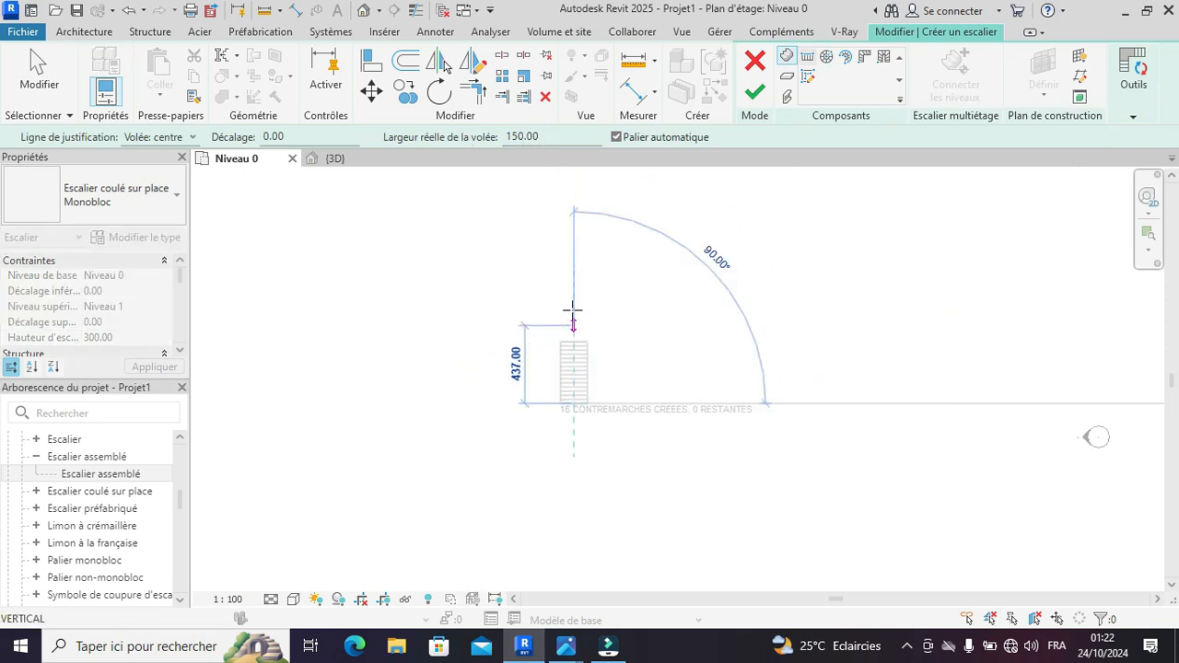
left_click(570, 280)
left_click(756, 97)
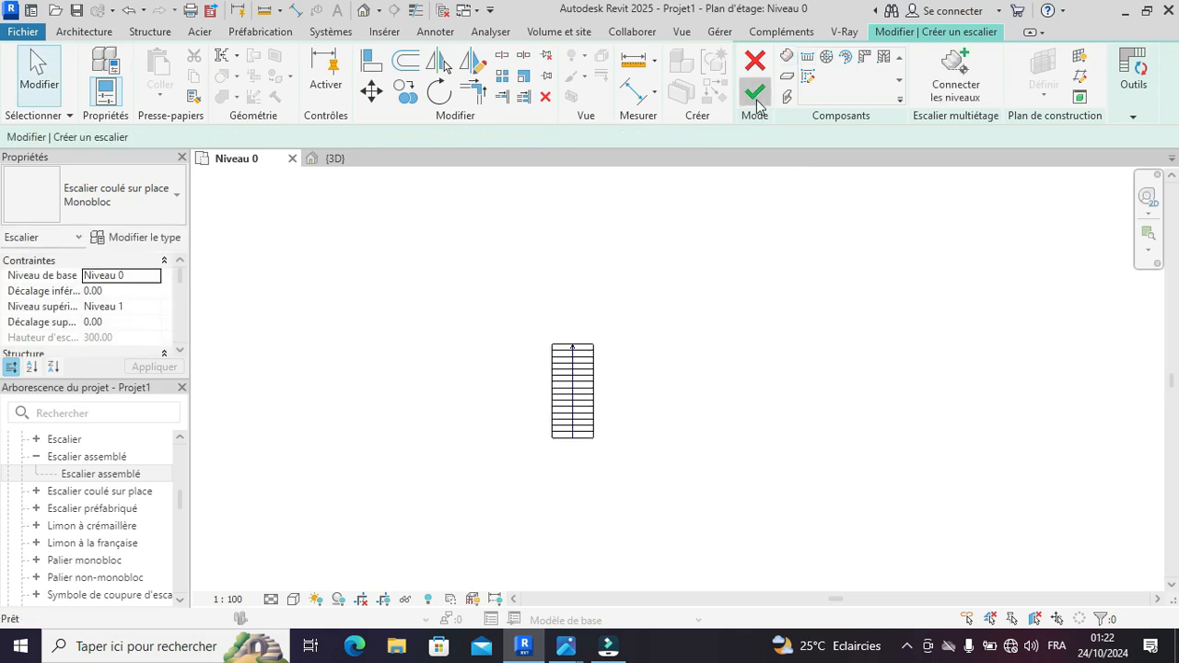
- Inspect the new stair in the 3D view and compare it with the floating stair in A3.jpg
left_click(356, 156)
scroll(763, 317, "up", 4)
scroll(744, 249, "down", 7)
scroll(704, 305, "up", 4)
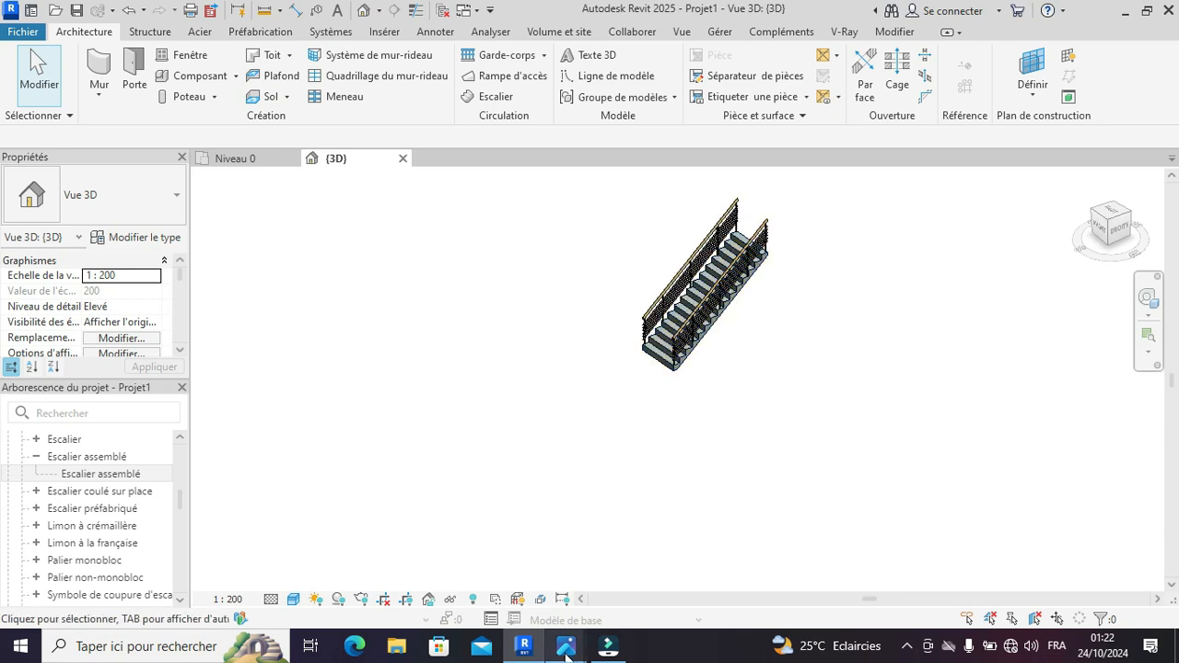
mouse_move(566, 645)
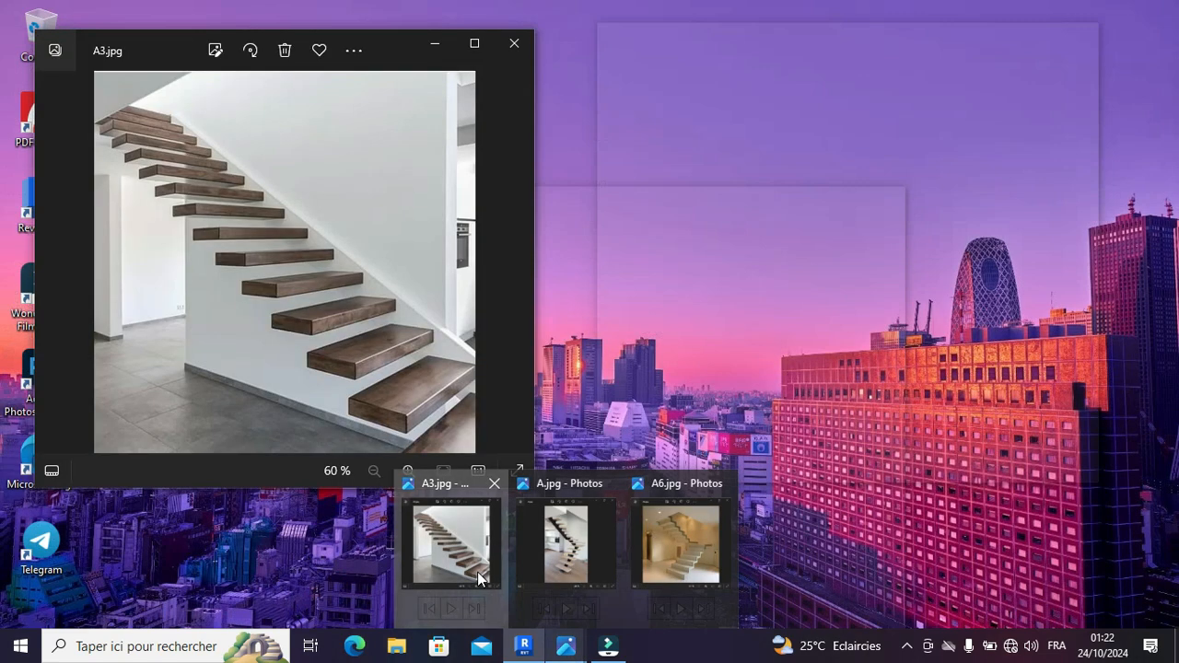
left_click(479, 579)
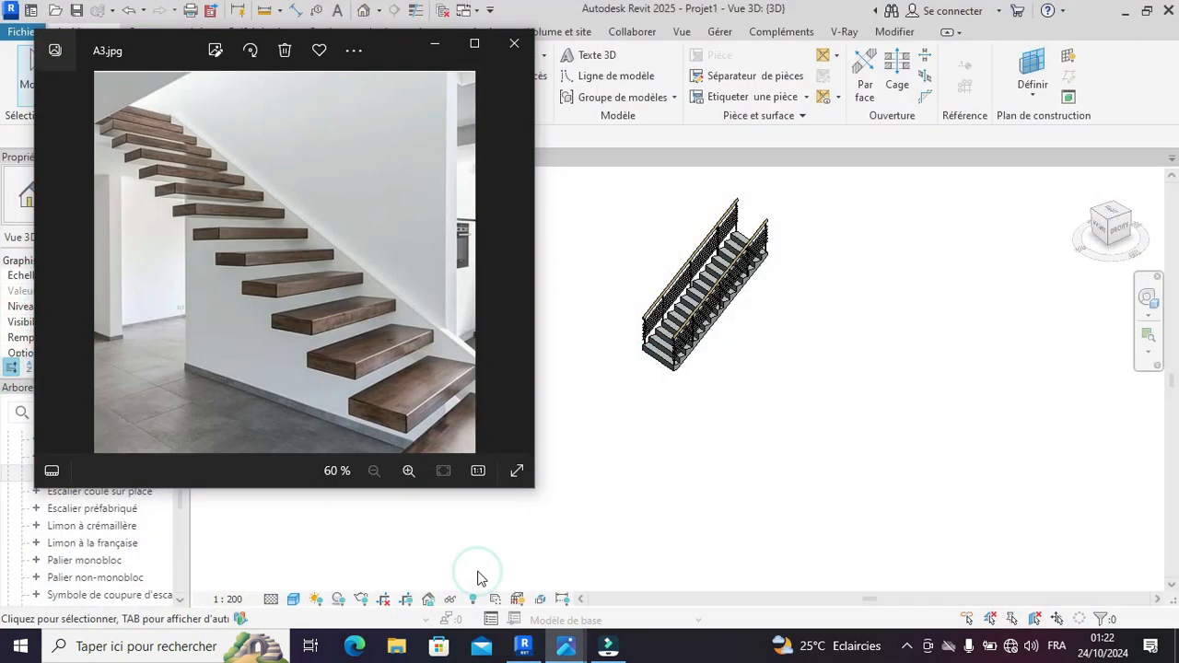
left_click(746, 456)
scroll(755, 369, "up", 2)
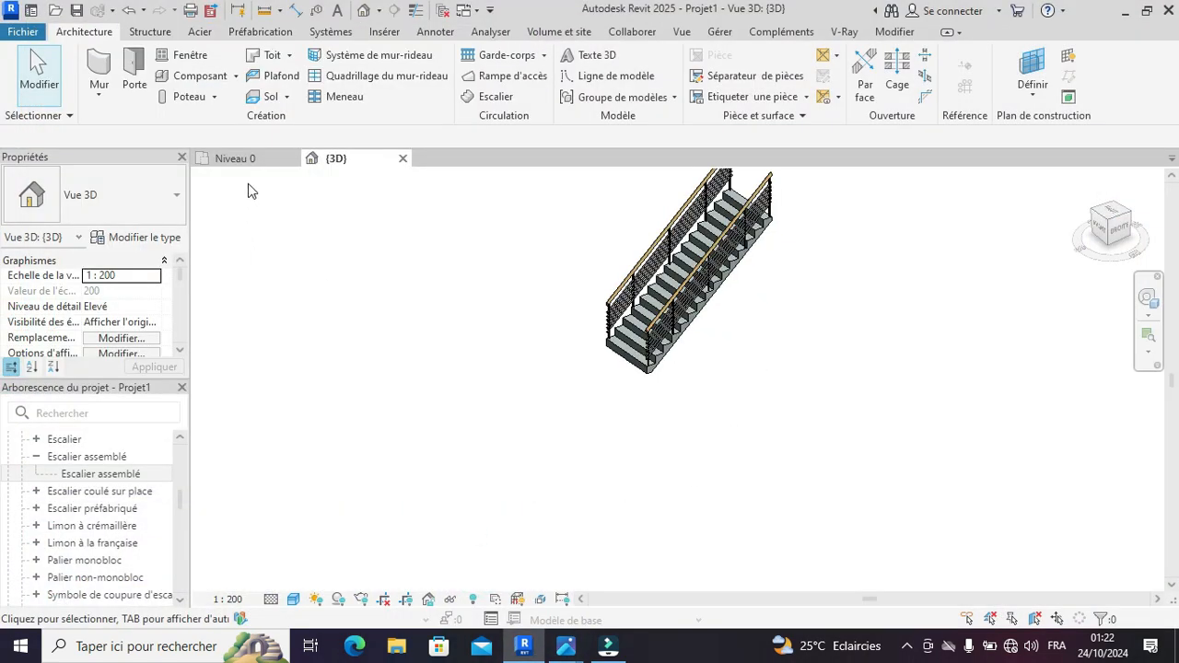
- On the Niveau 0 plan, place a Générique - Ext. 200 mm wall, 275 cm high, along the stair's left edge and show it in 3D
left_click(254, 158)
scroll(498, 409, "up", 2)
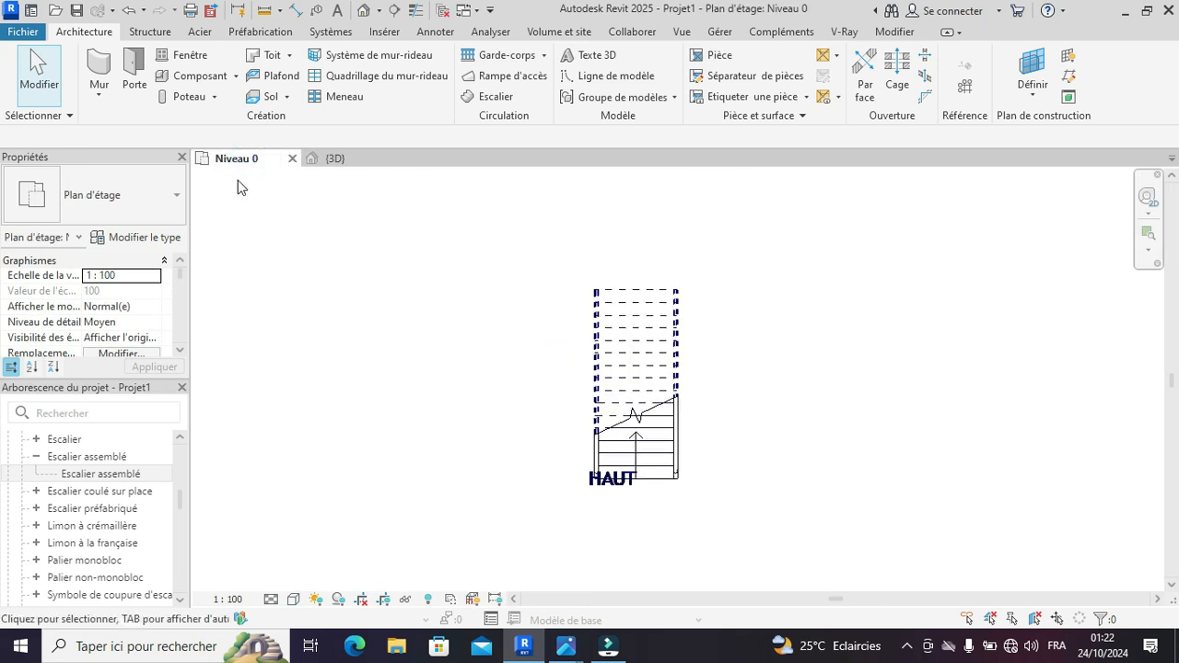
left_click(99, 66)
left_click(816, 96)
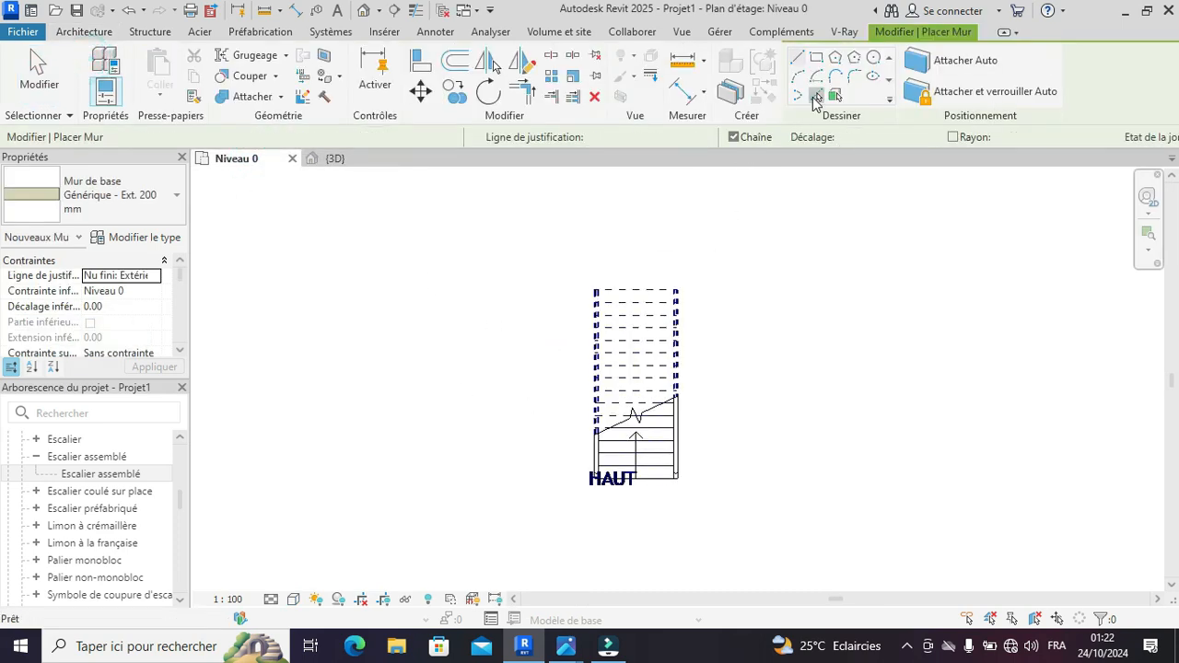
scroll(600, 470, "up", 2)
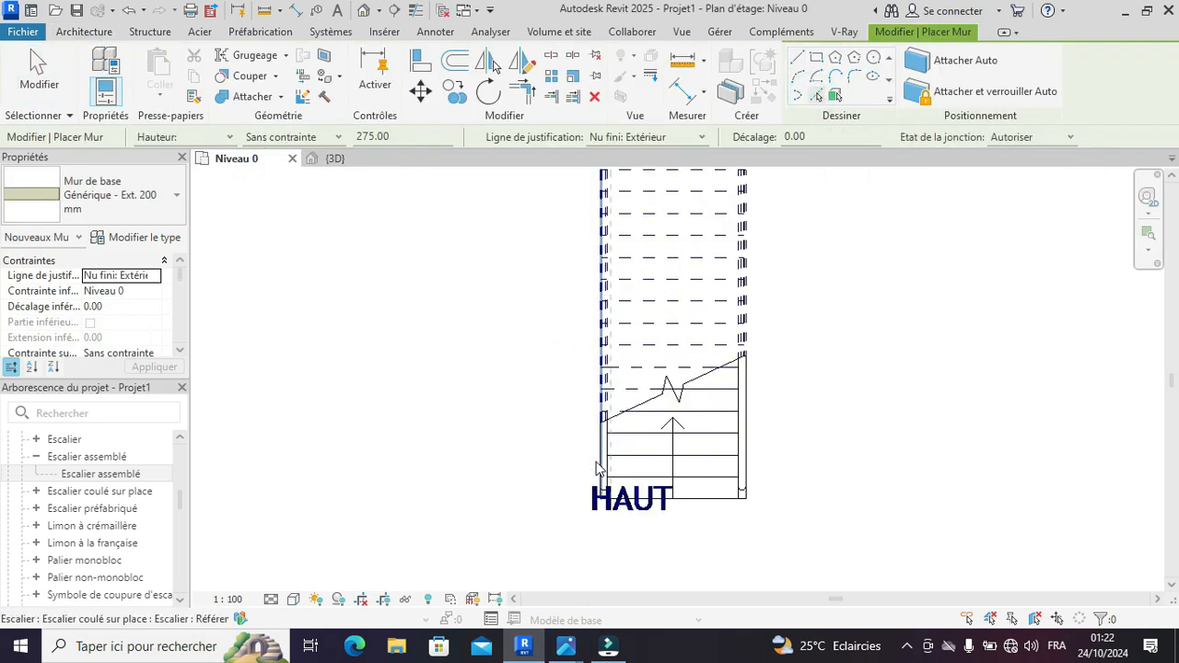
scroll(601, 461, "down", 3)
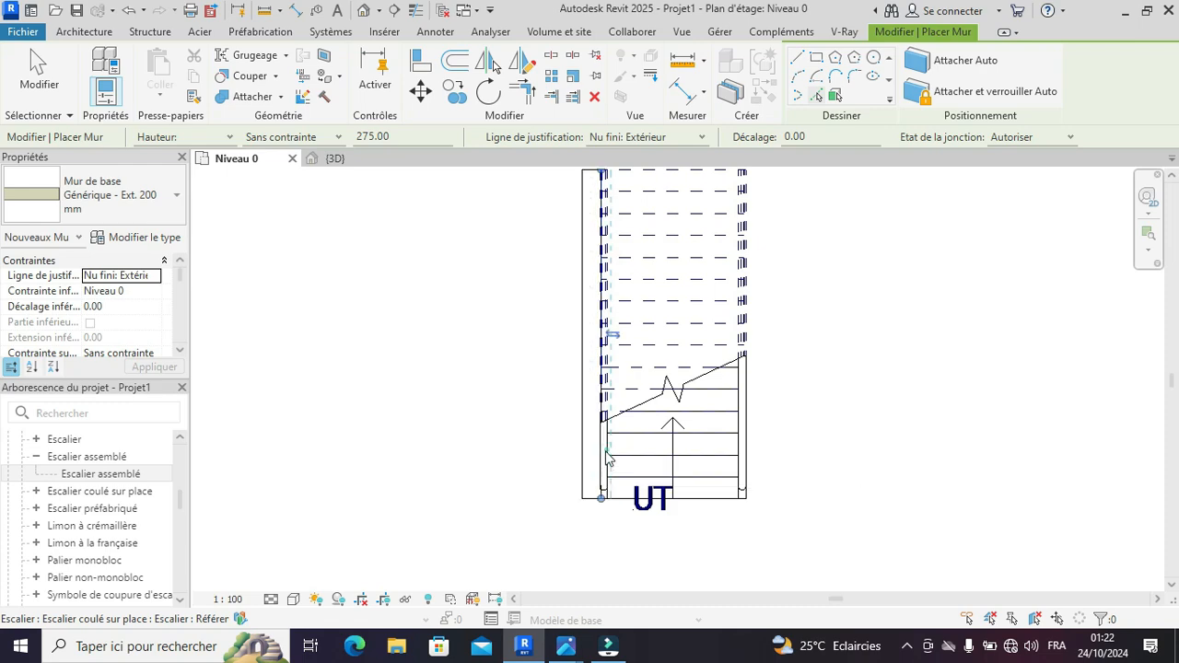
left_click(336, 159)
scroll(532, 403, "down", 2)
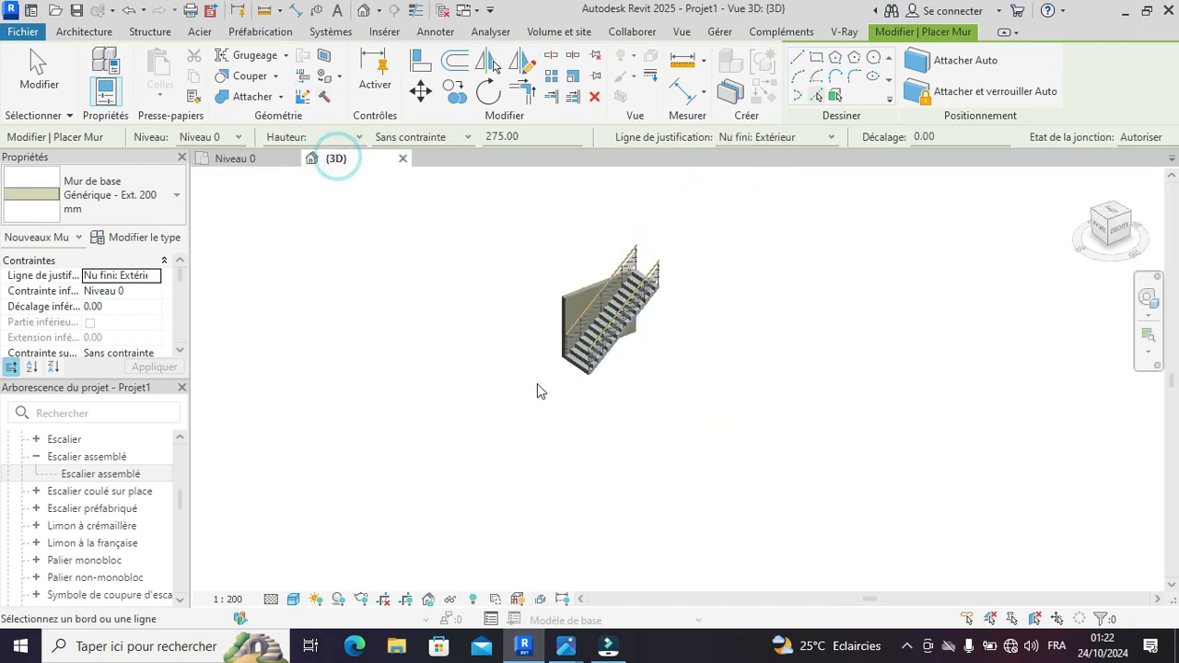
key("Escape")
key("Escape")
- Raise the wall's top above the stair railings and extend both wall ends beyond the stair
left_click(588, 291)
scroll(599, 286, "up", 3)
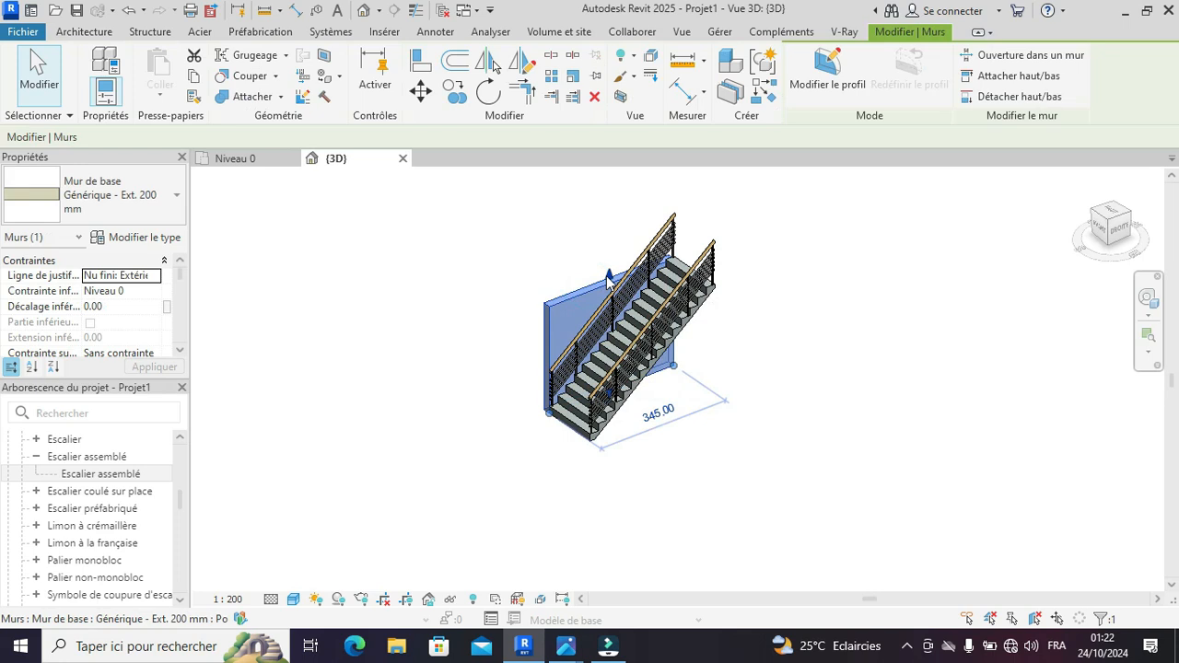
left_click_drag(608, 276, 608, 196)
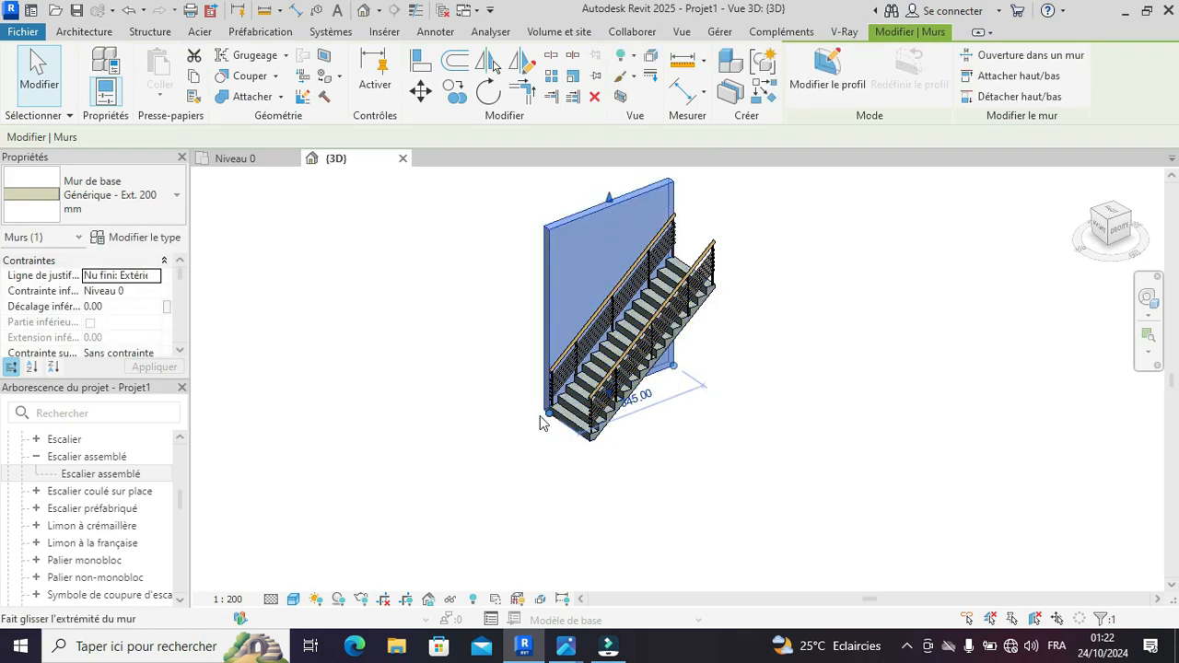
left_click_drag(549, 419, 507, 430)
left_click_drag(676, 369, 745, 338)
scroll(679, 414, "down", 2)
left_click(688, 417)
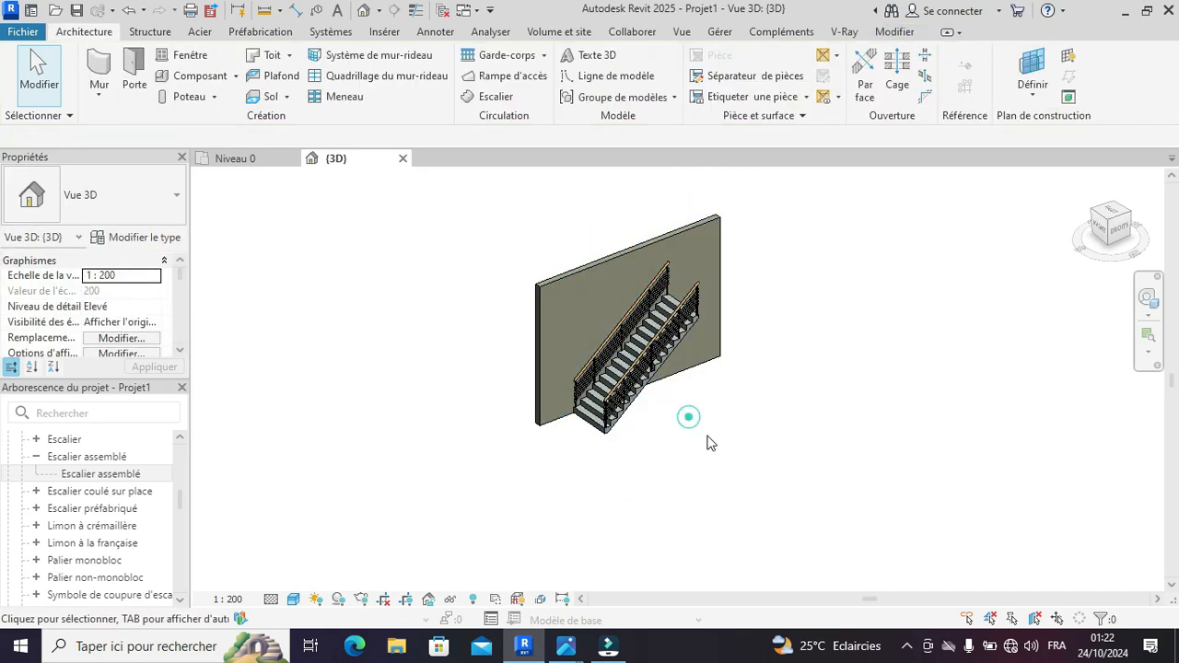
- Consult the A3.jpg floating stair reference and delete both railings from the stair
middle_click_drag(747, 449, 795, 445, "shift")
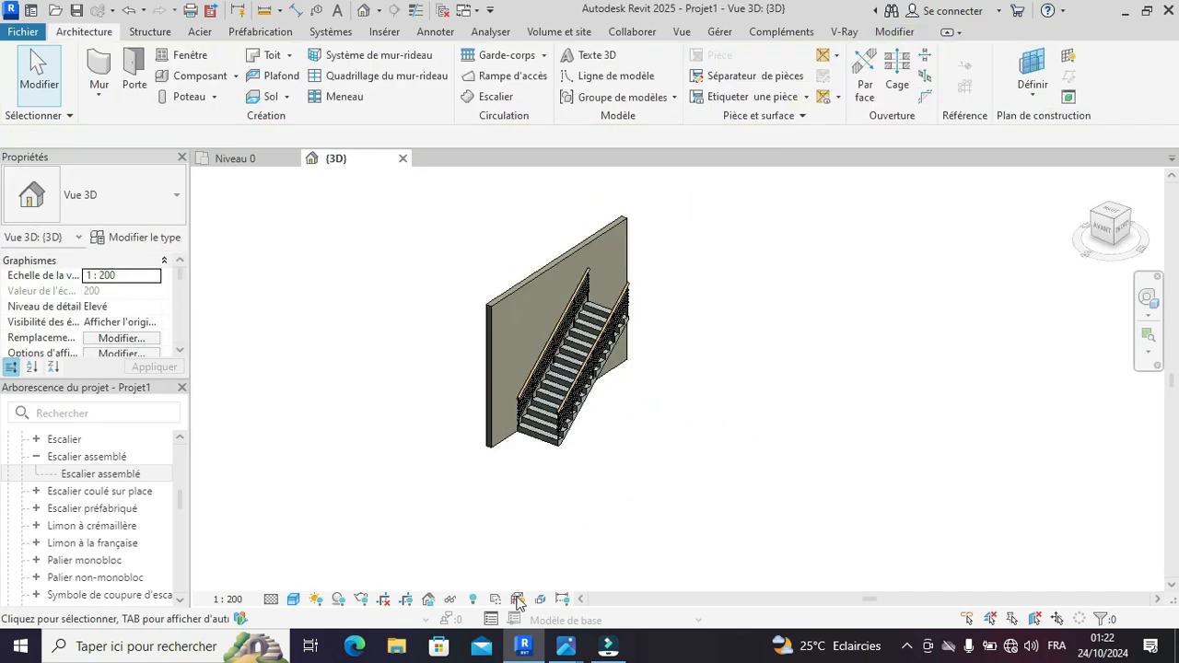
mouse_move(565, 645)
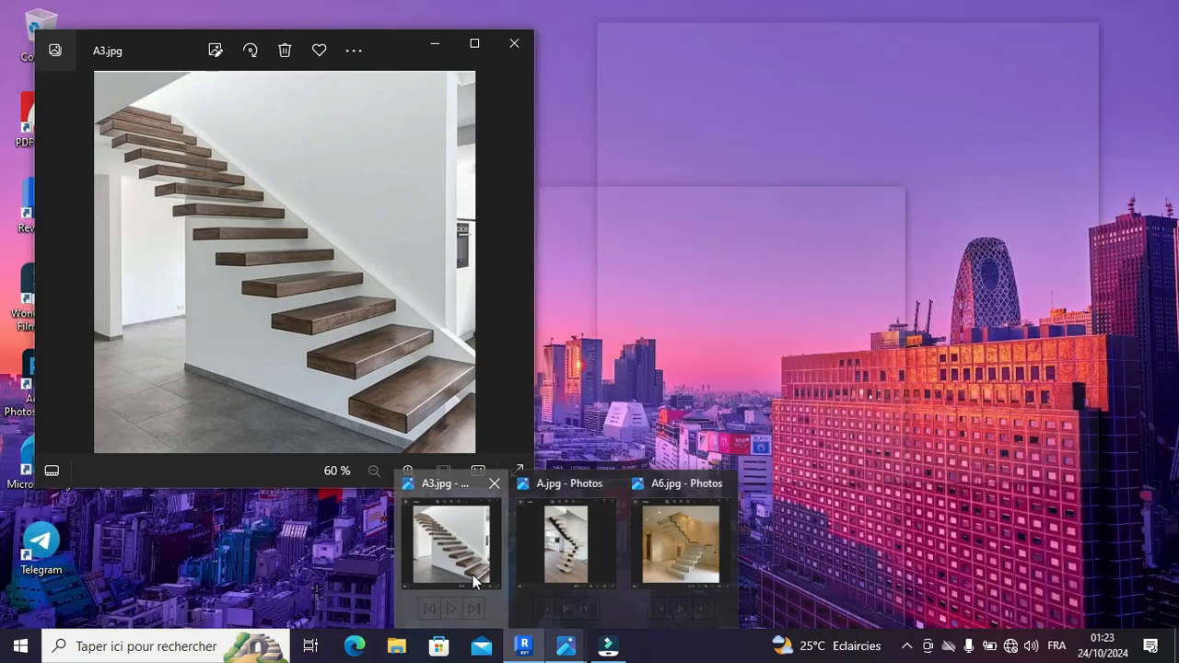
left_click(473, 574)
left_click(652, 463)
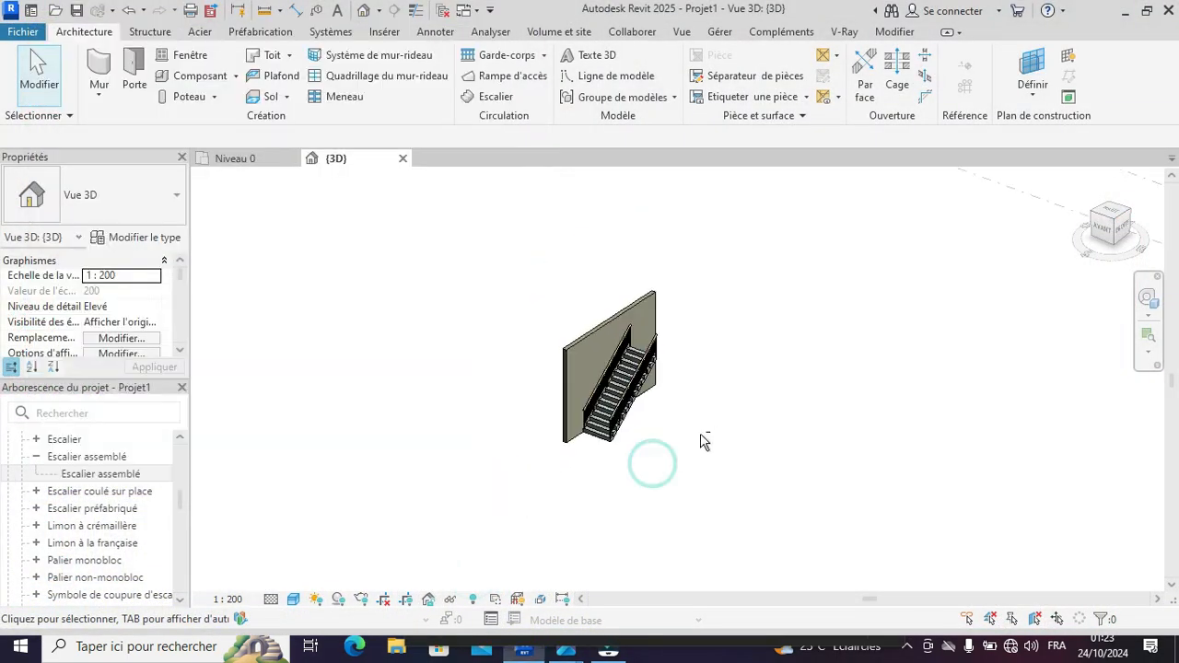
scroll(663, 433, "up", 5)
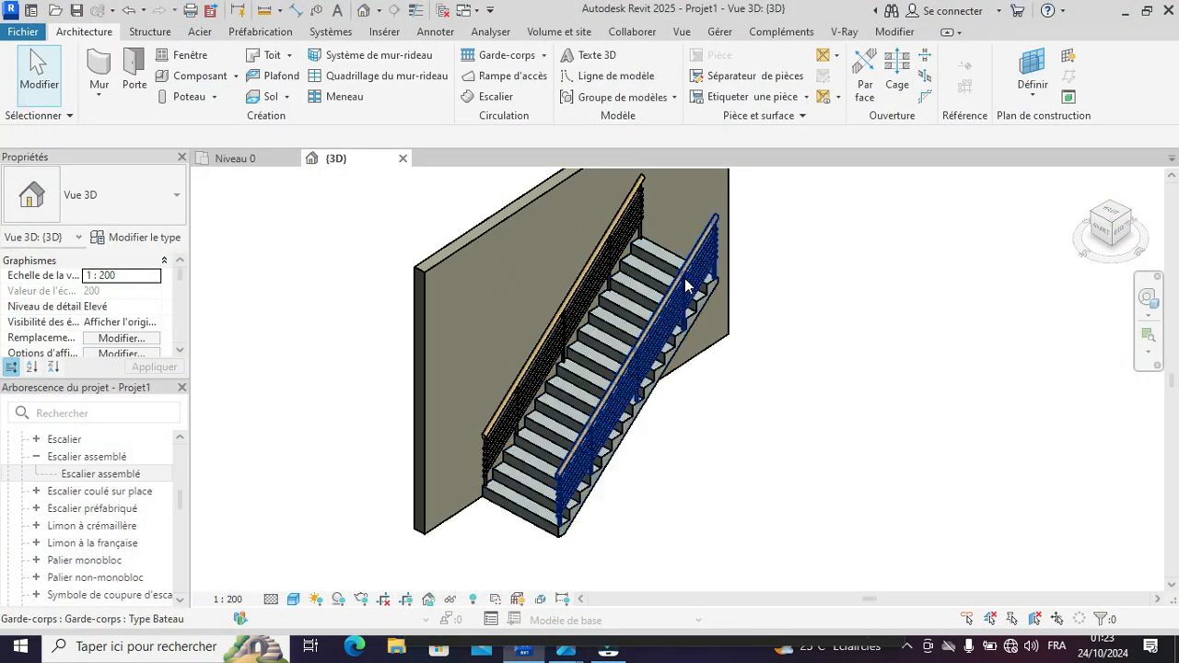
left_click(700, 263)
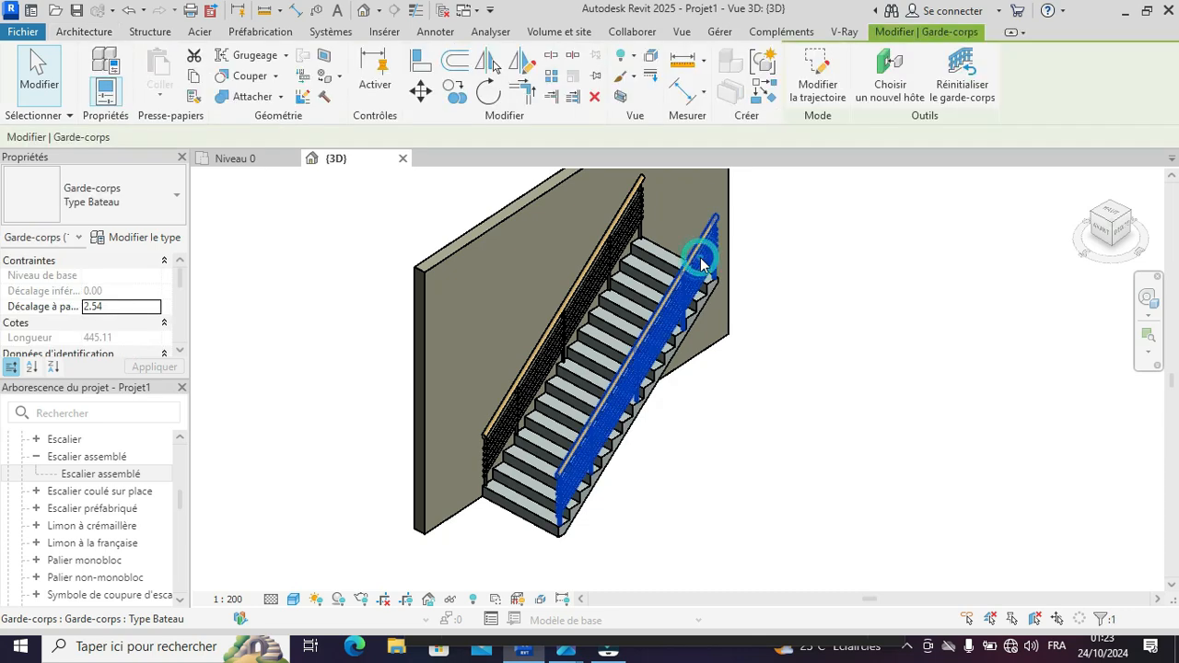
key("Delete")
scroll(737, 429, "down", 2)
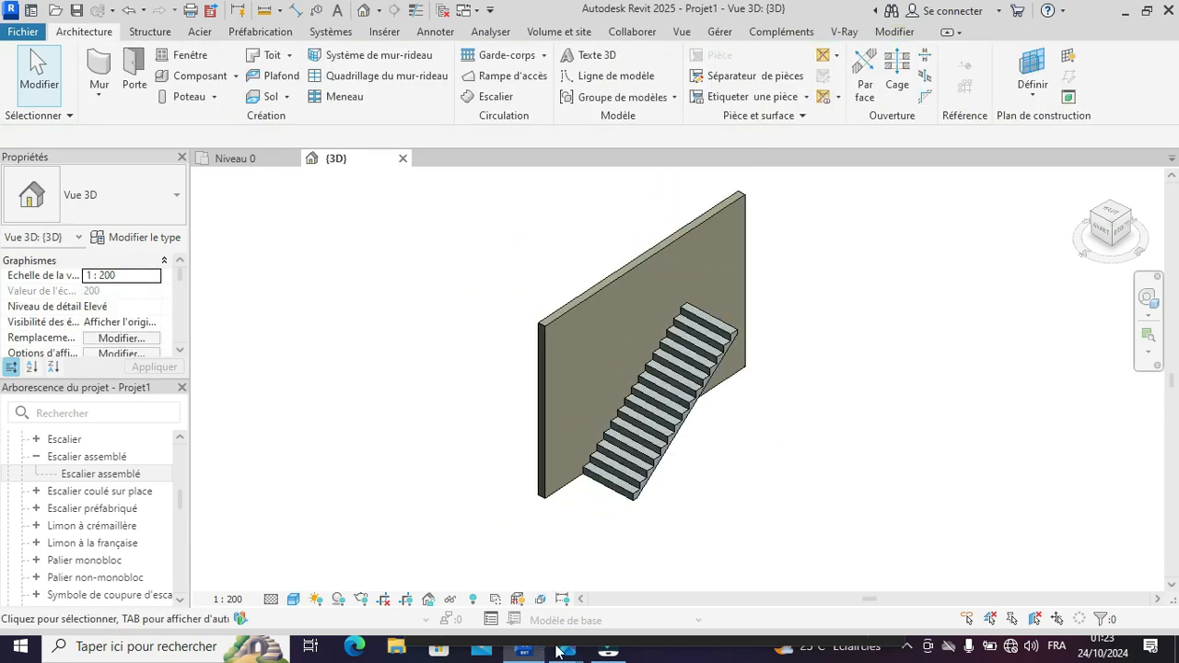
- Consult the A3.jpg floating stair reference and change the stair's type from cast-in-place Monobloc to Escalier assemblé
mouse_move(563, 650)
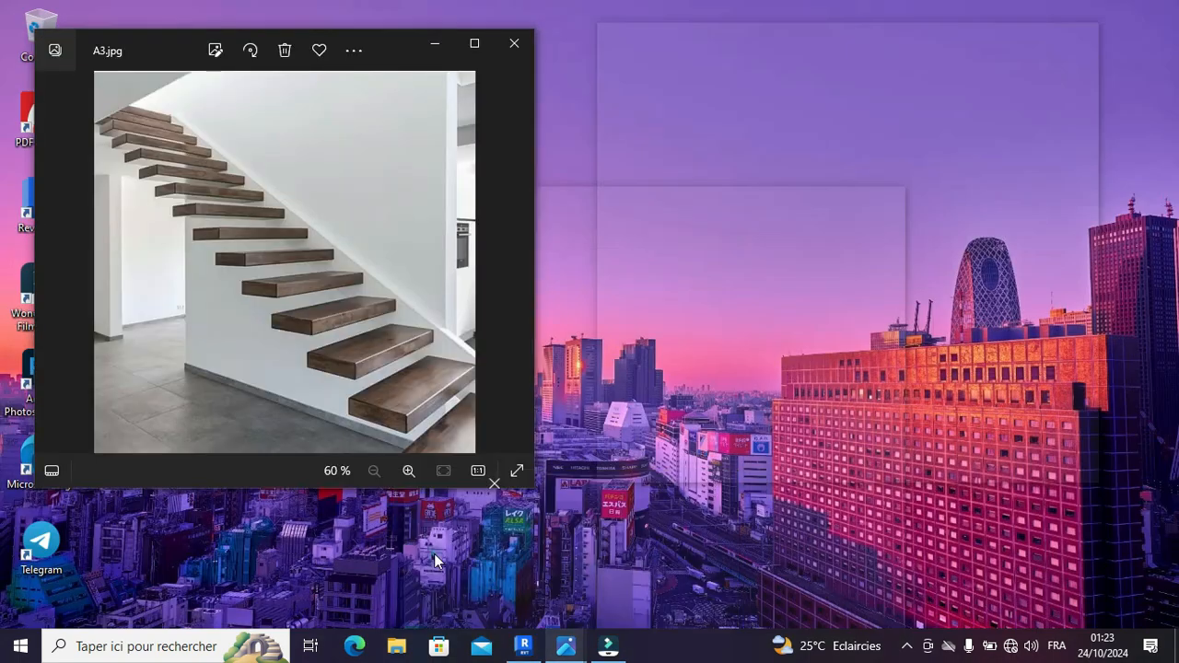
left_click(434, 554)
left_click(662, 394)
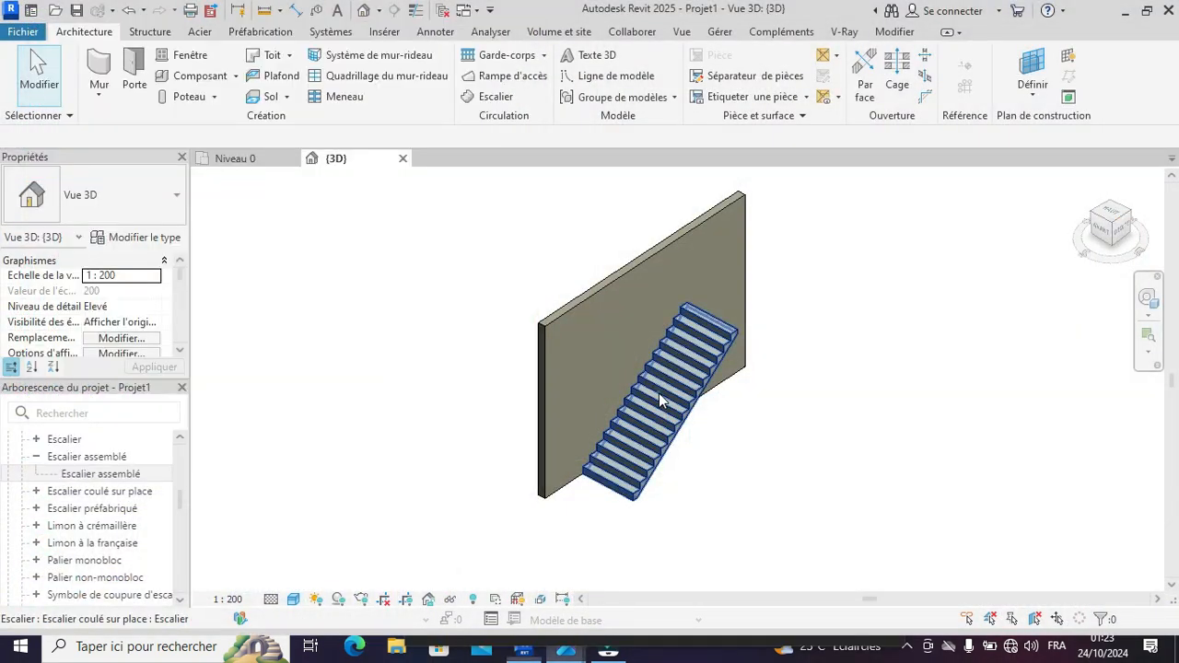
left_click(672, 395)
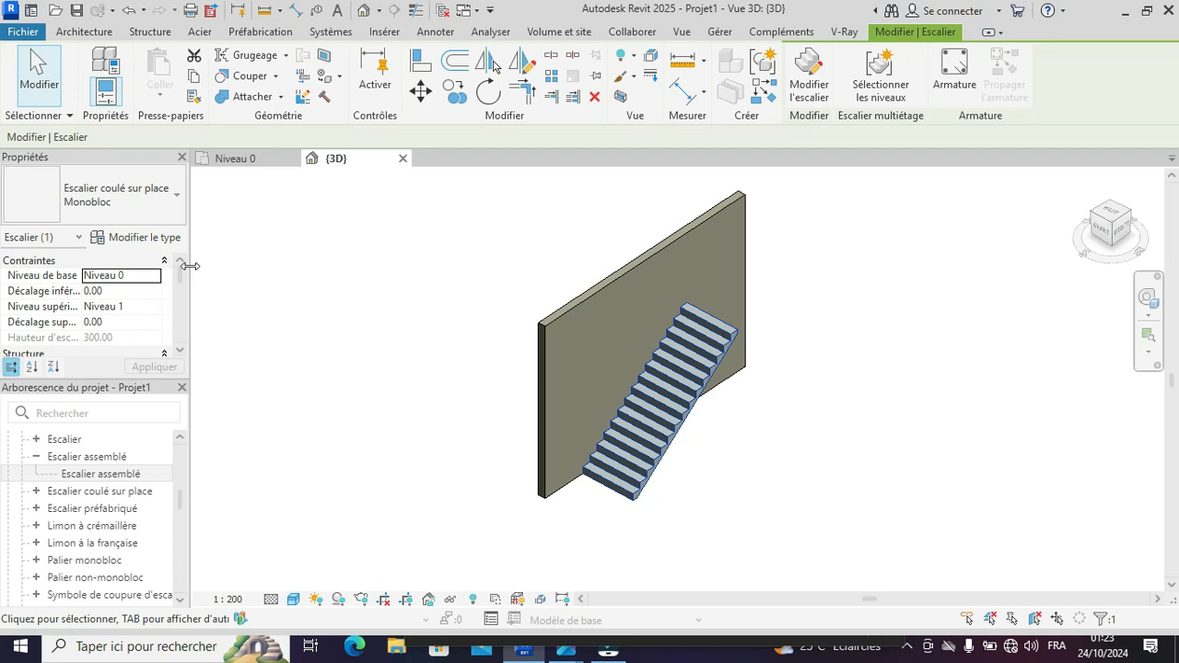
left_click(155, 209)
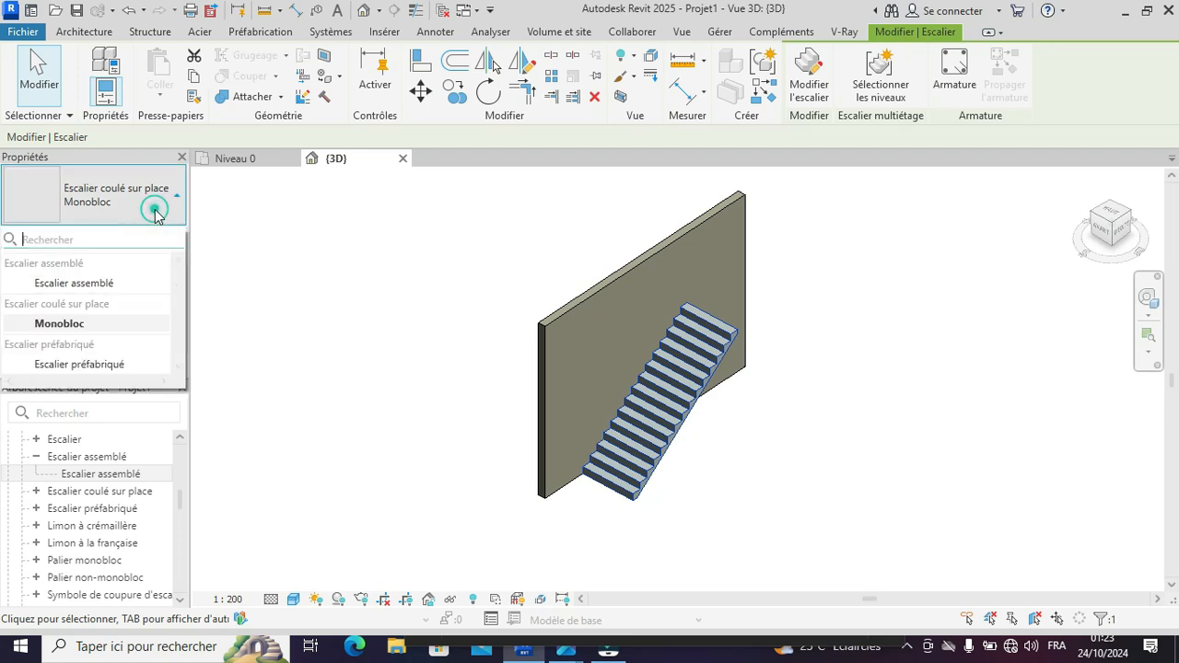
left_click(99, 291)
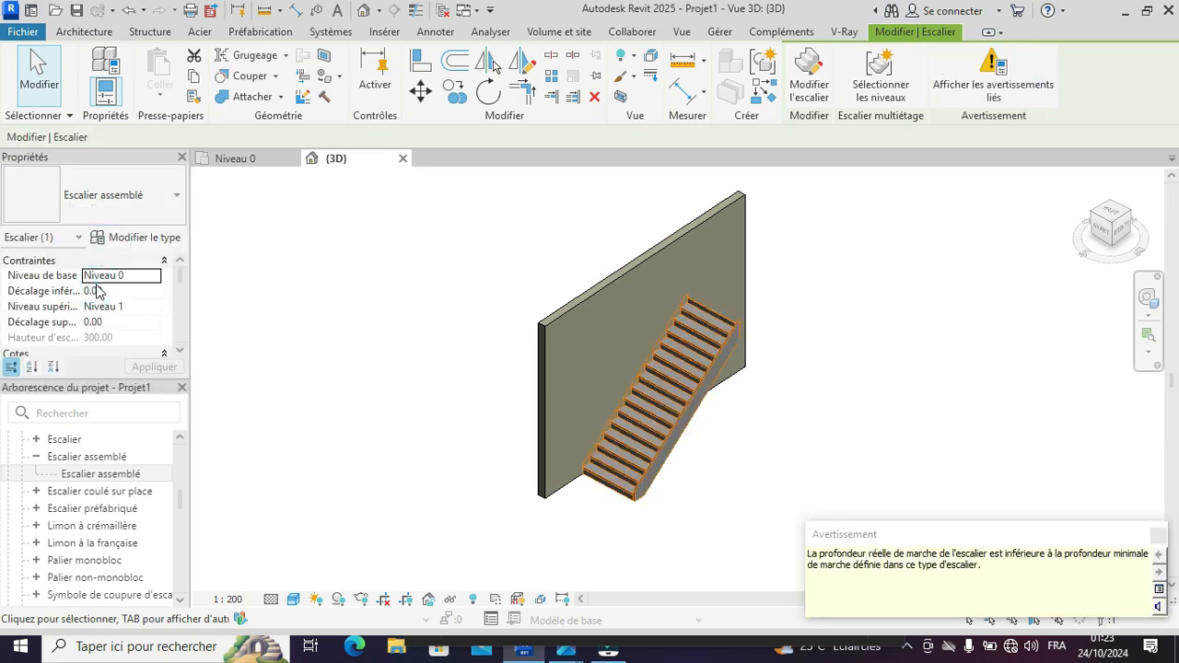
- Duplicate the stair's Escalier assemblé type under the name Escalier FLOTTANT
left_click(142, 239)
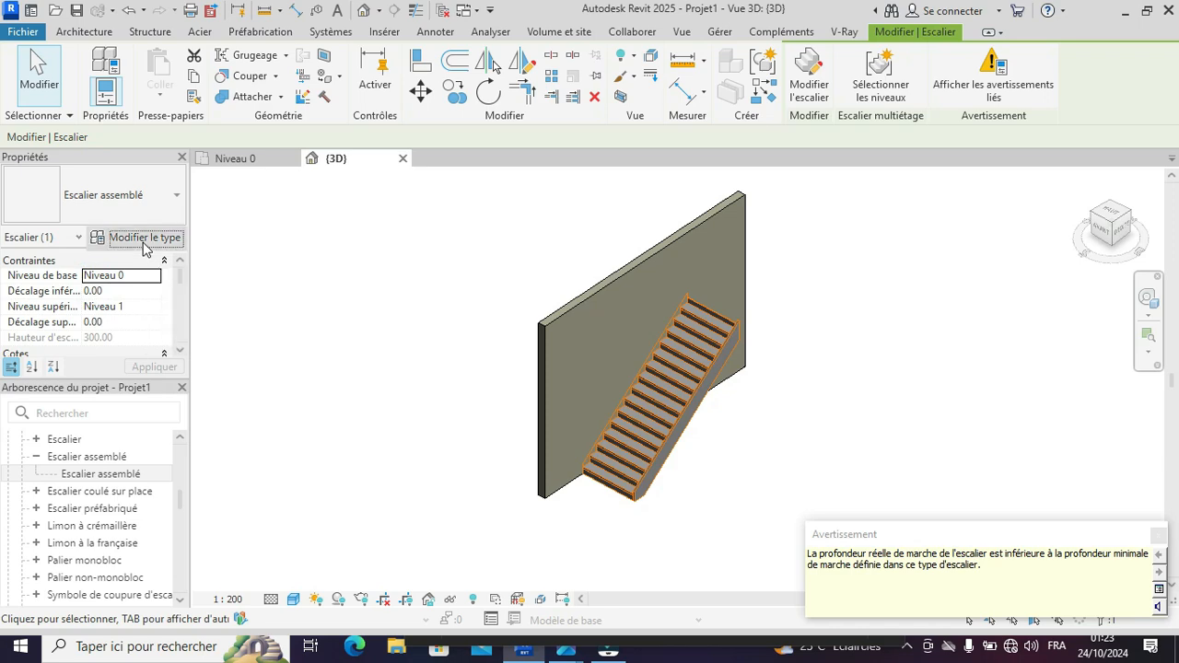
left_click(616, 97)
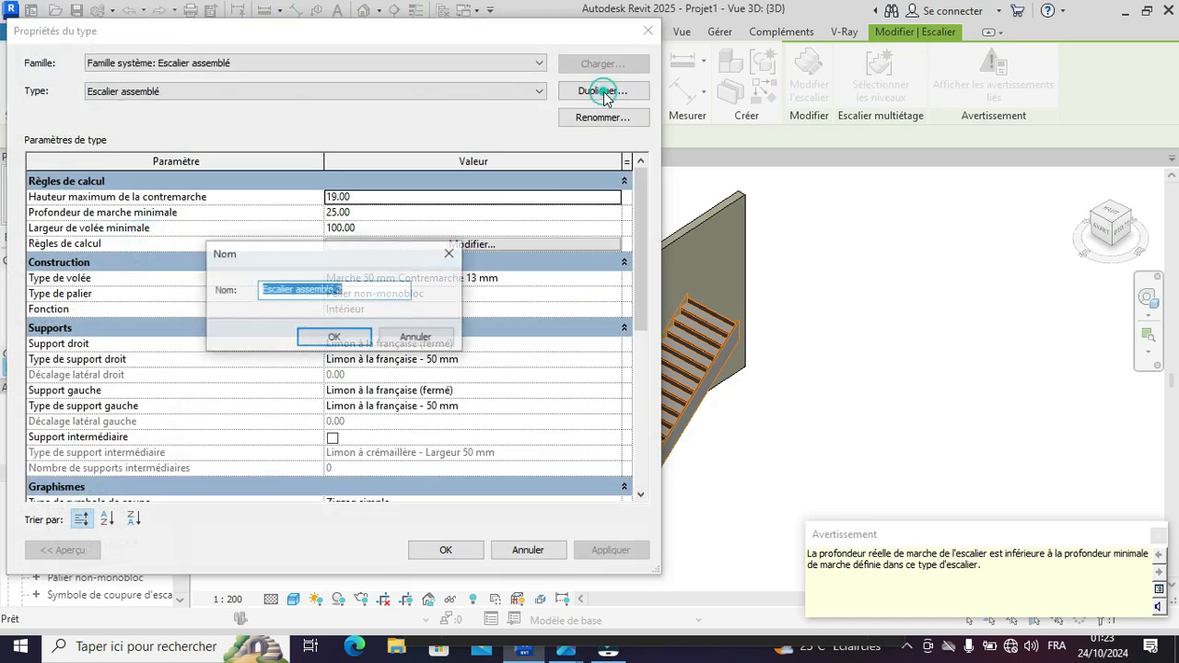
left_click(357, 290)
left_click_drag(358, 291, 309, 295)
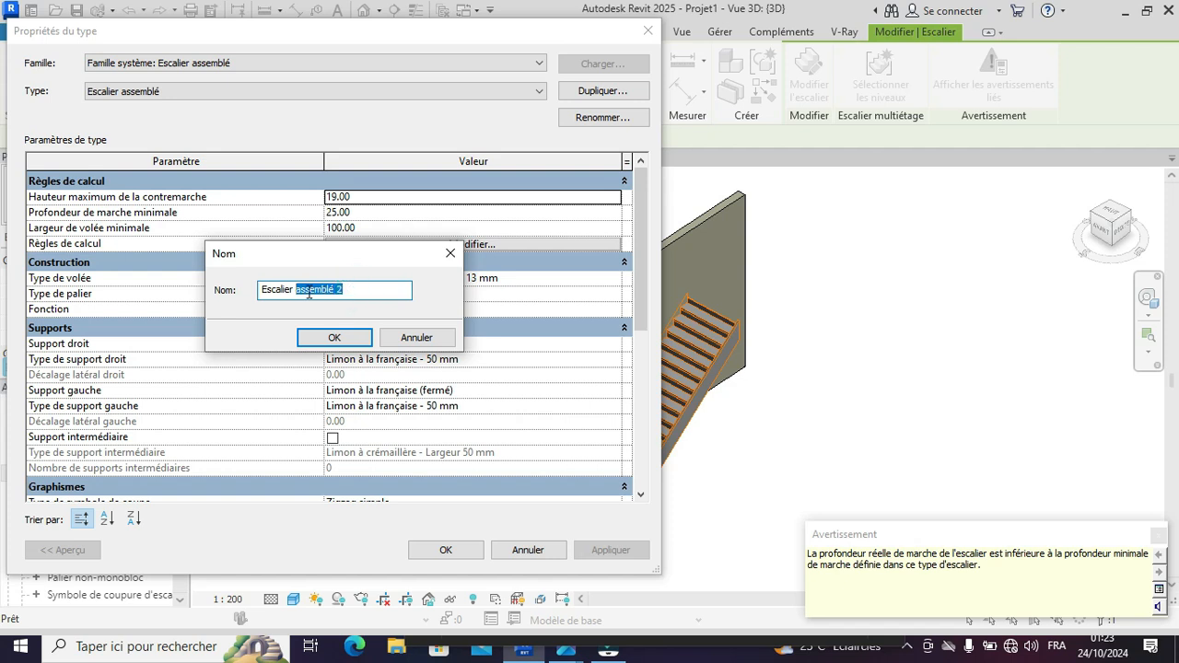
type("Fl")
left_click(334, 337)
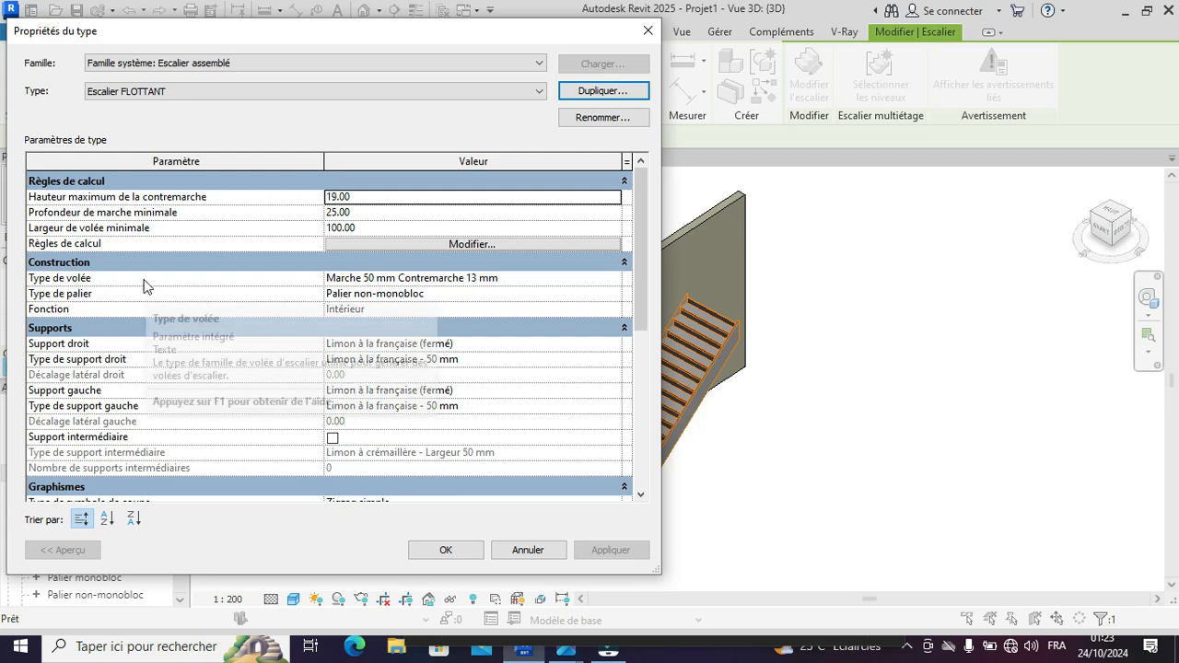
- Duplicate the stair's run type Marche 50 mm Contremarche 13 mm, accepting the suggested name
left_click(613, 278)
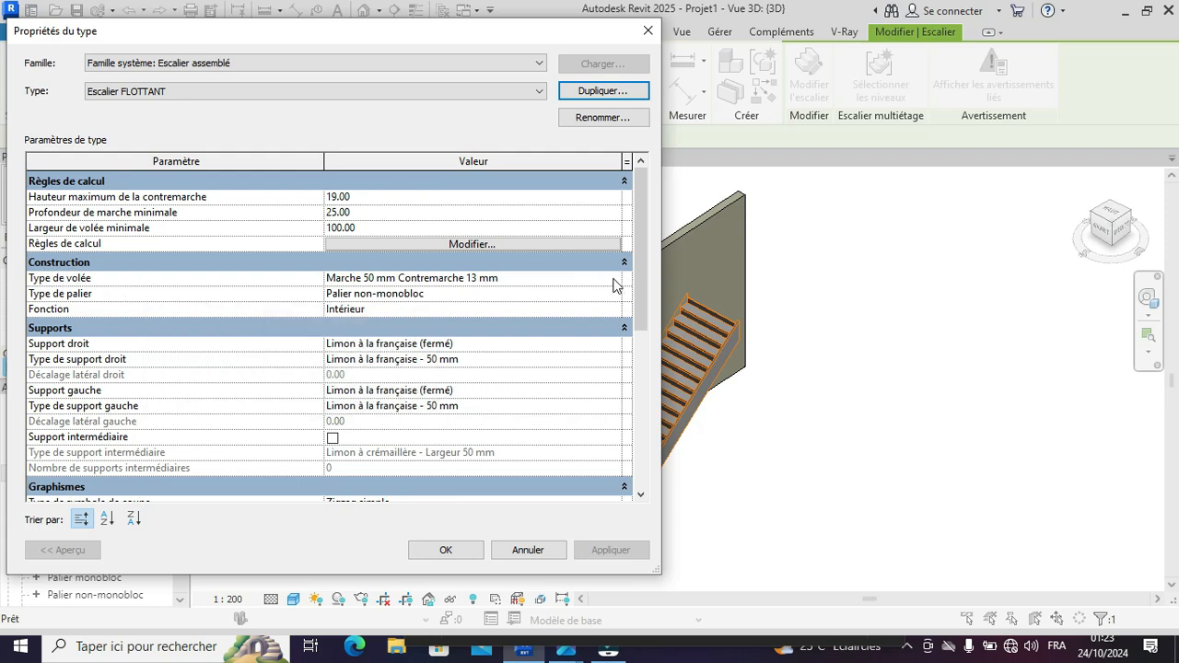
left_click(613, 278)
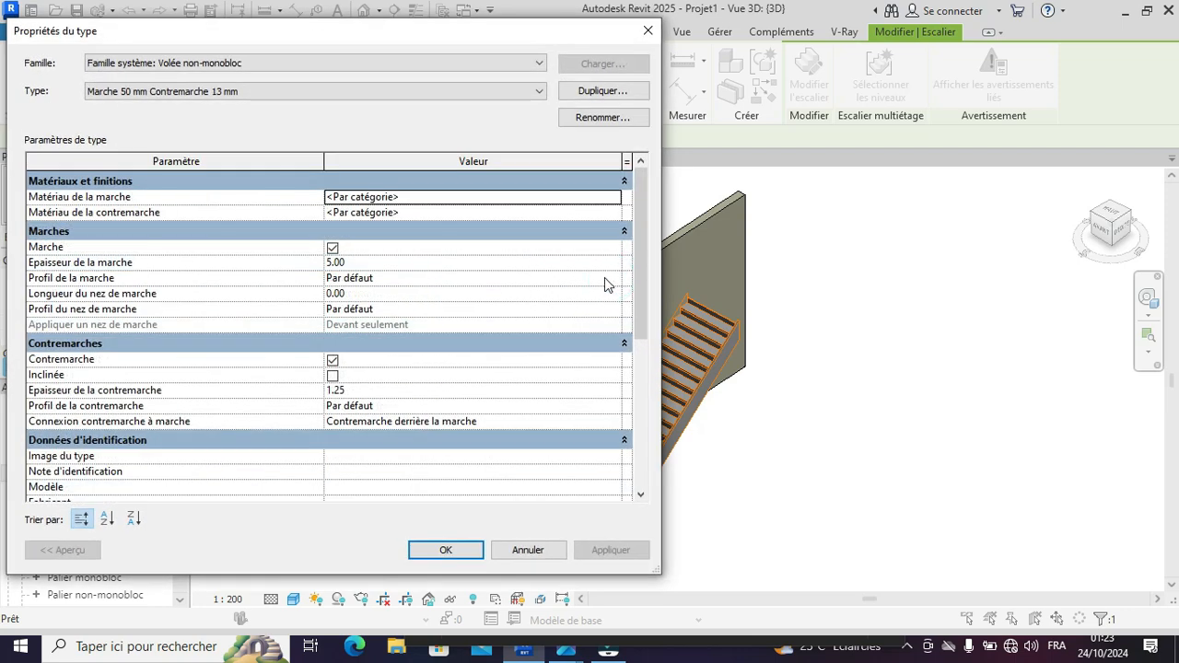
left_click(604, 91)
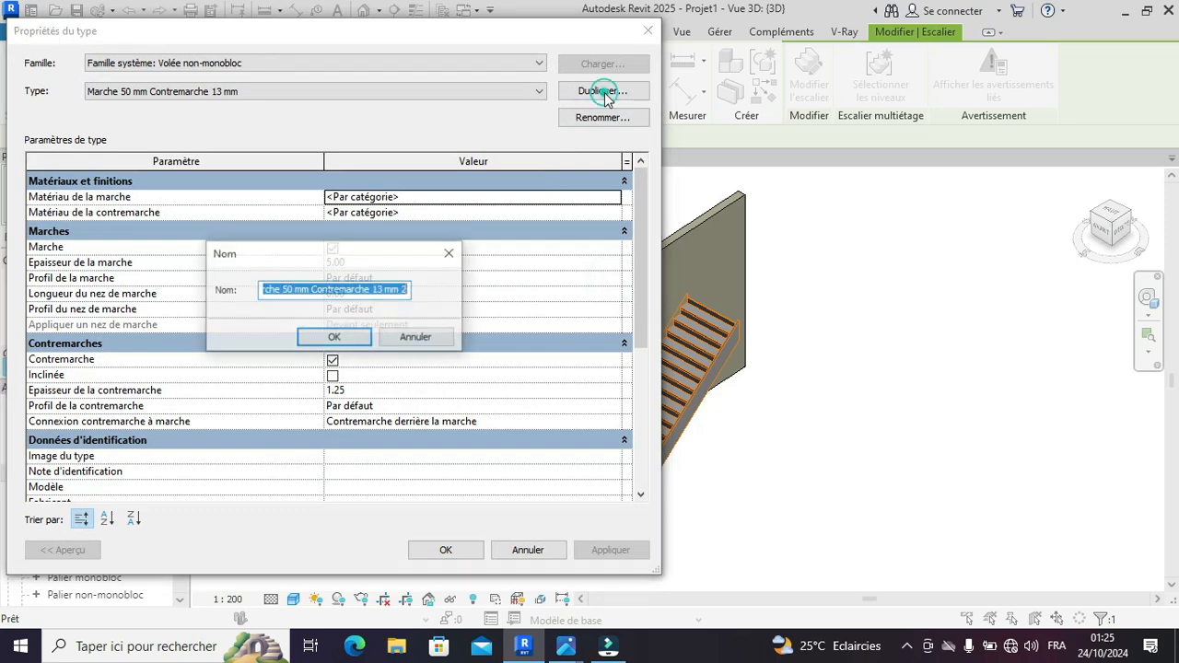
left_click(335, 337)
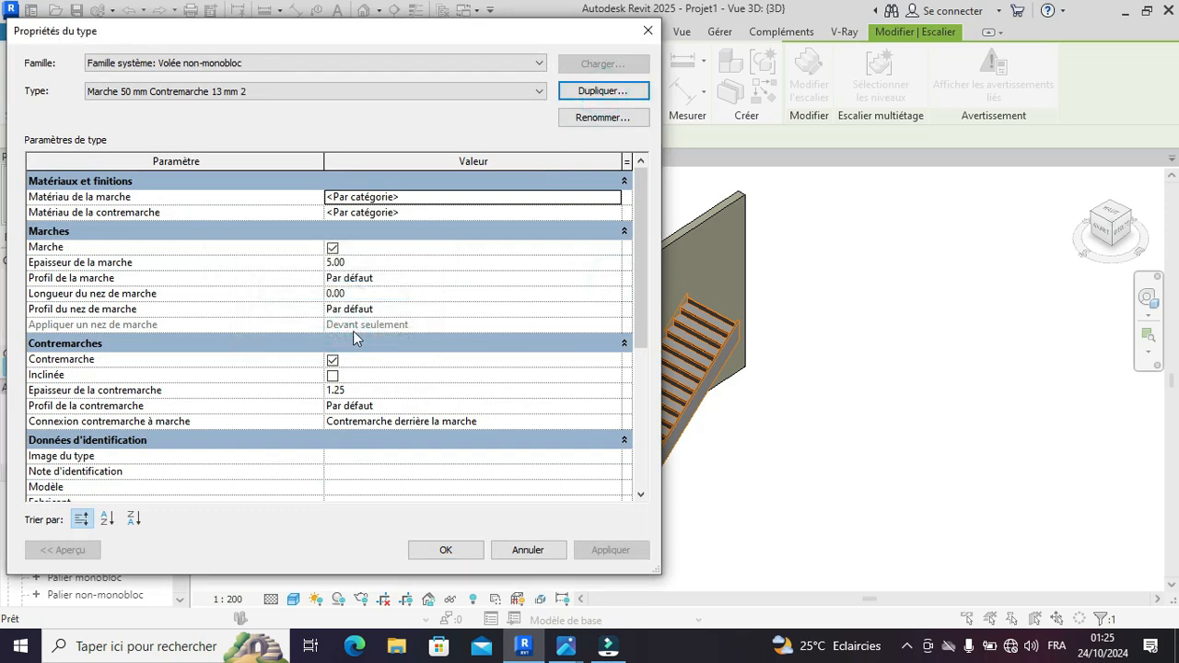
- Consult the A3.jpg reference and turn off the risers (Contremarche) in the duplicated run type
mouse_move(564, 644)
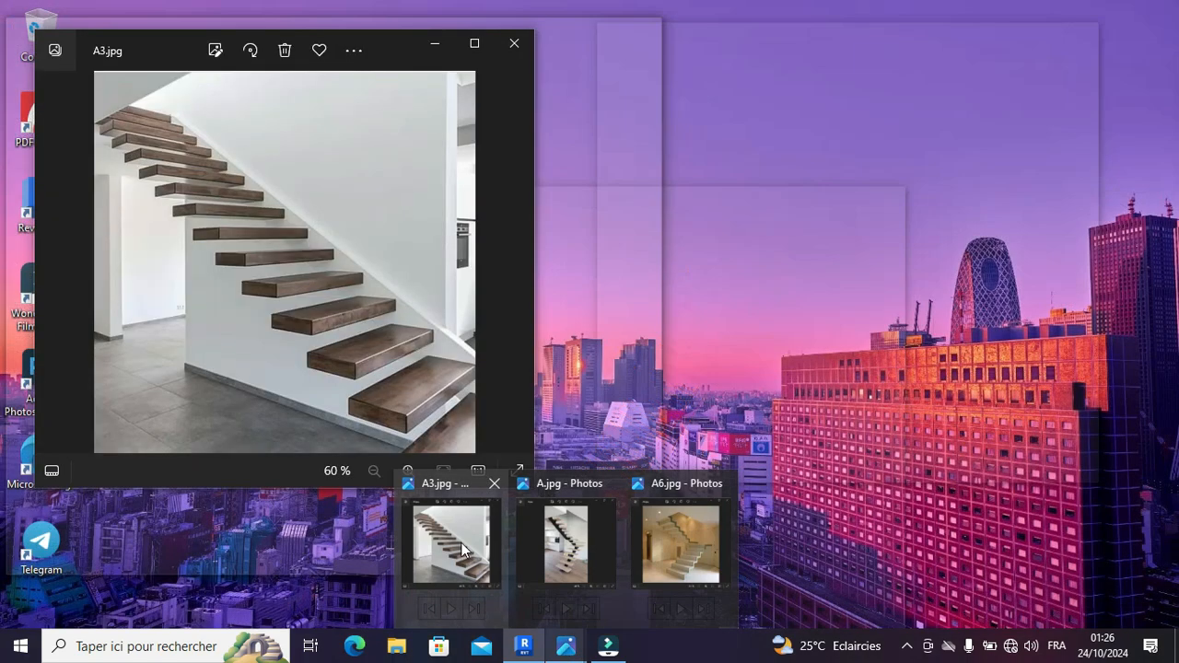
left_click(460, 546)
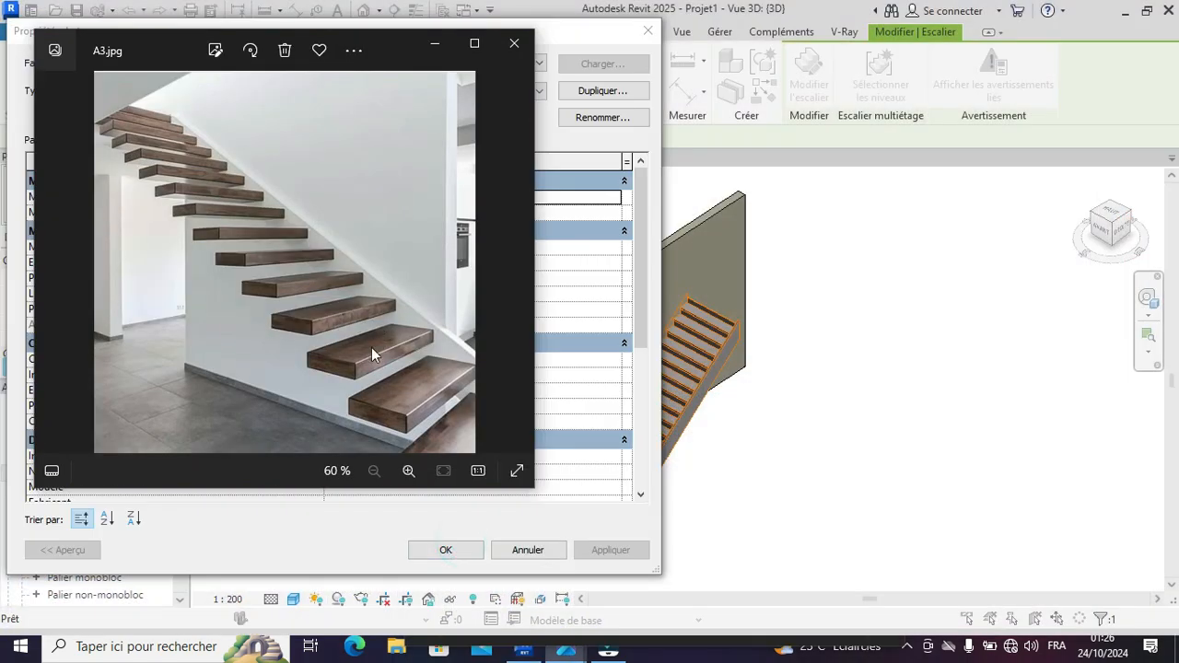
left_click(437, 47)
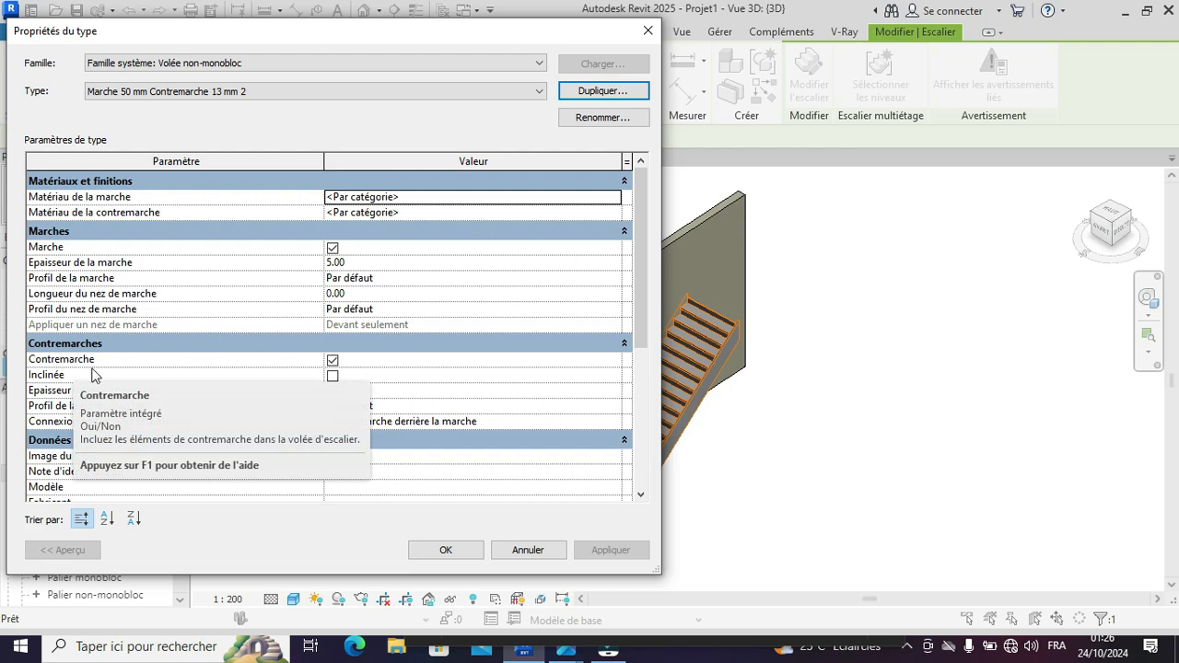
left_click(333, 360)
left_click(332, 360)
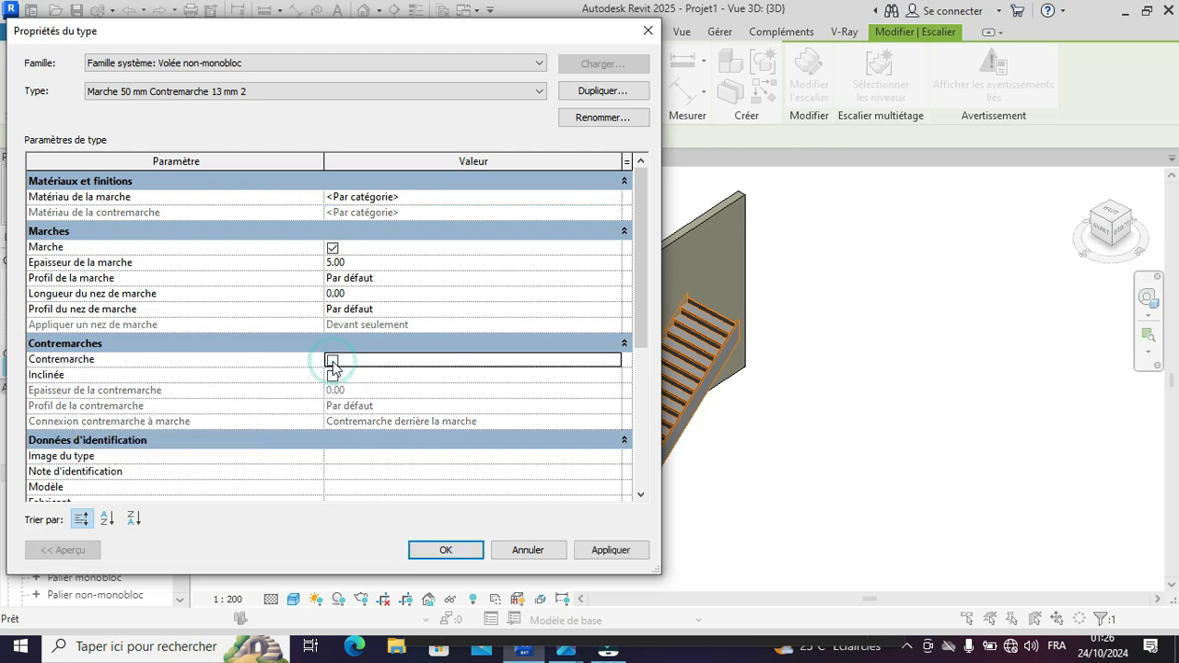
left_click(599, 551)
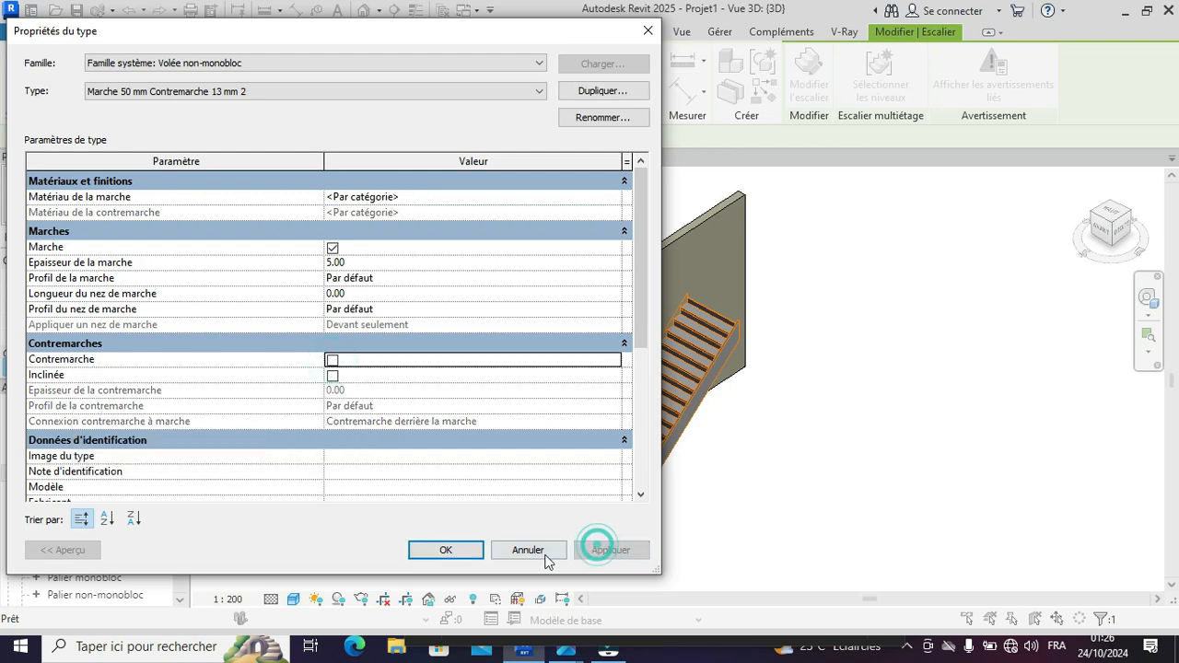
left_click(445, 550)
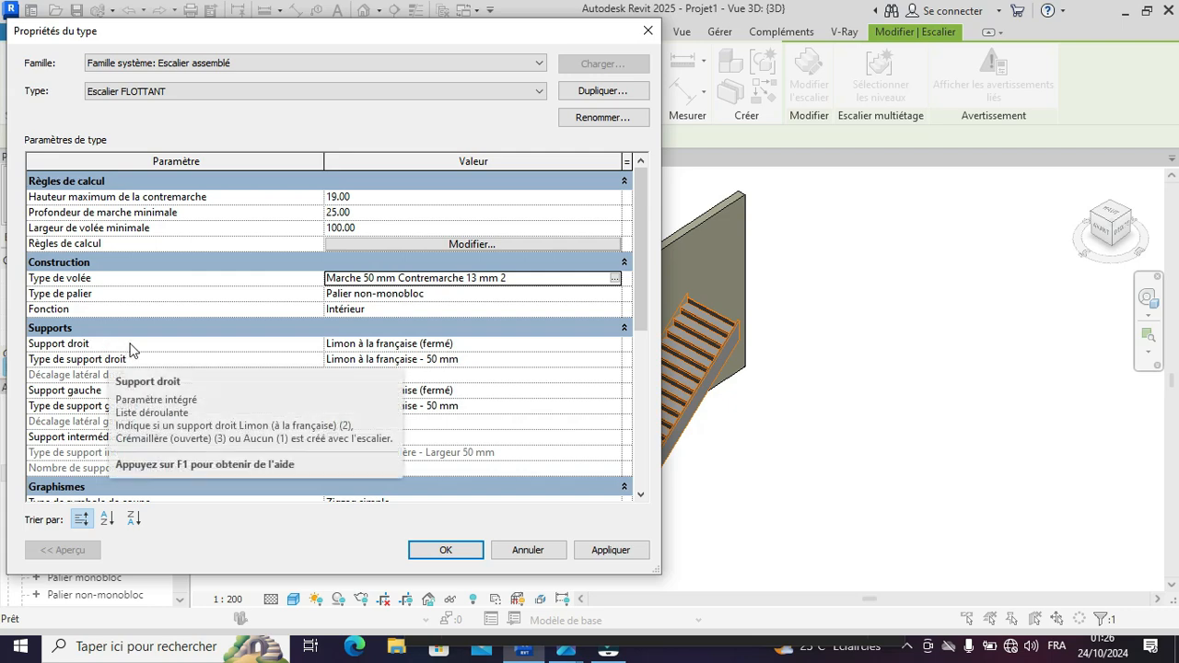
- Set both the right and left supports of the Escalier FLOTTANT type to Aucun and apply the type changes
left_click(614, 344)
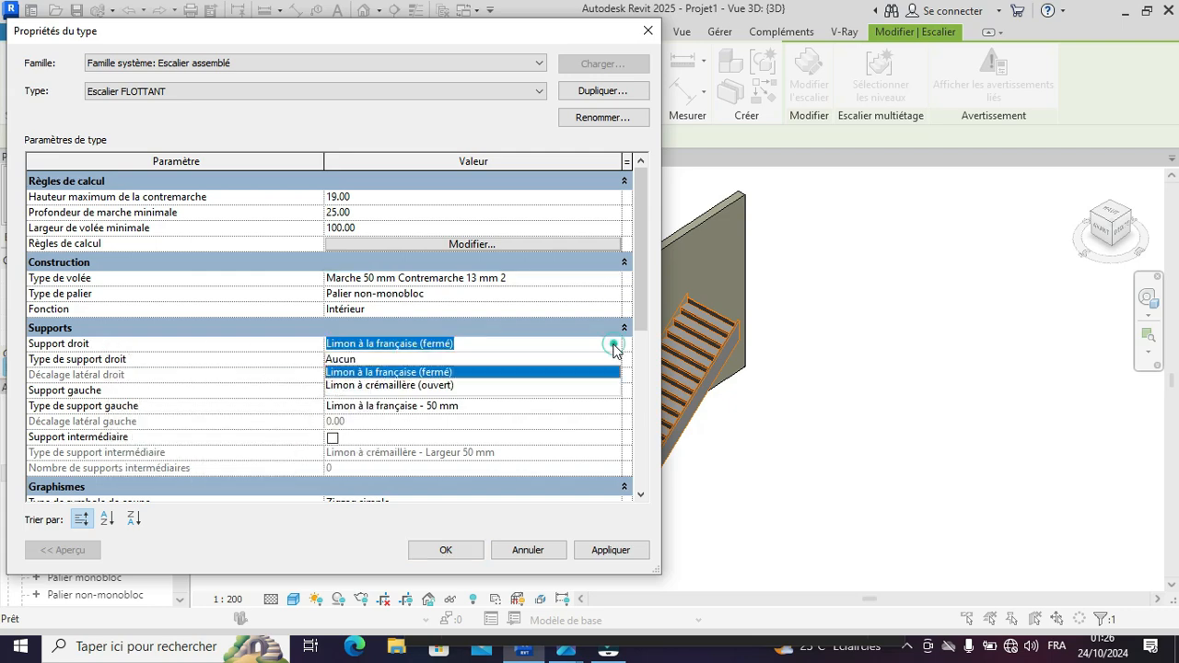
left_click(364, 359)
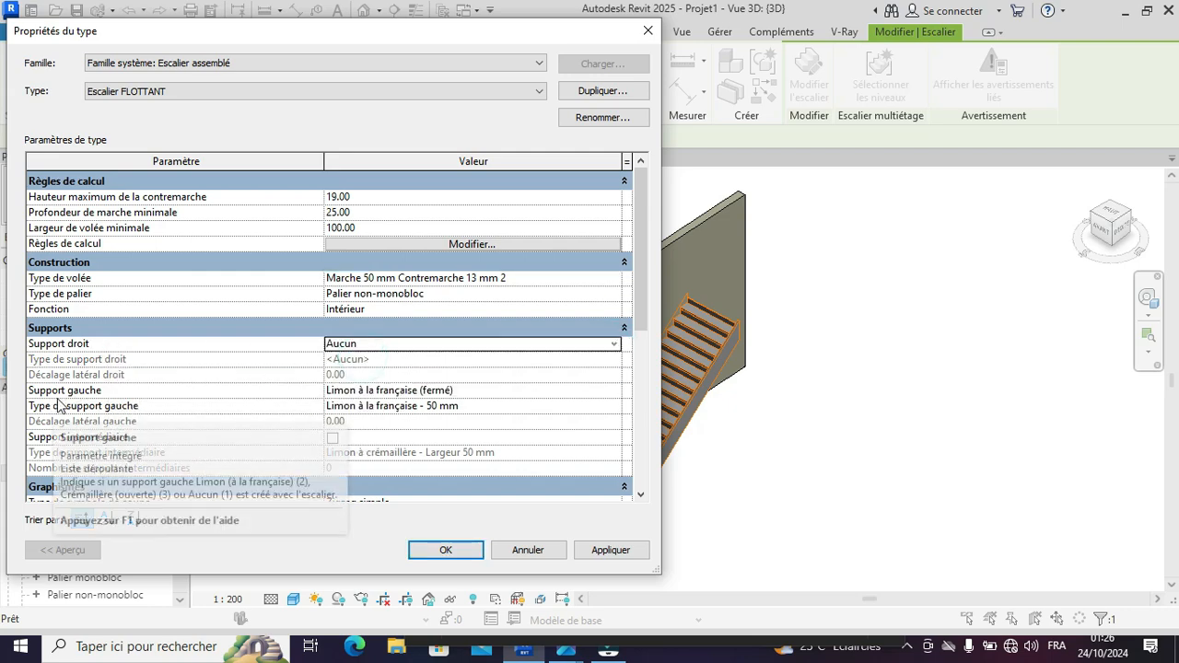
left_click(614, 390)
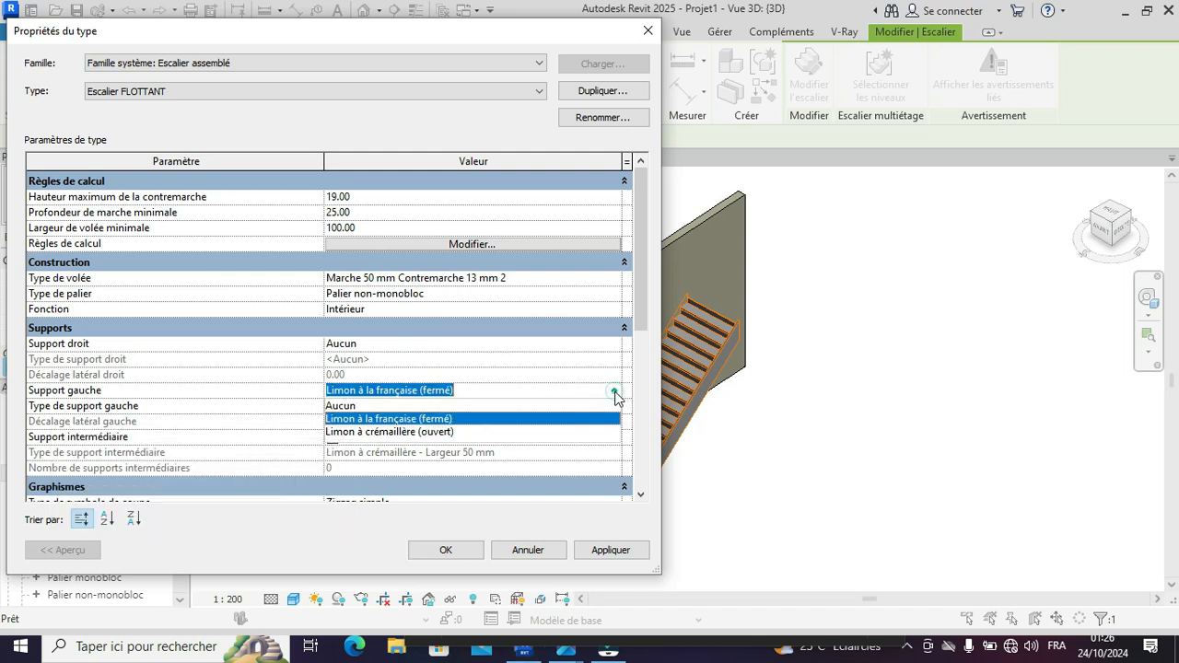
left_click(357, 405)
left_click(606, 551)
left_click(605, 550)
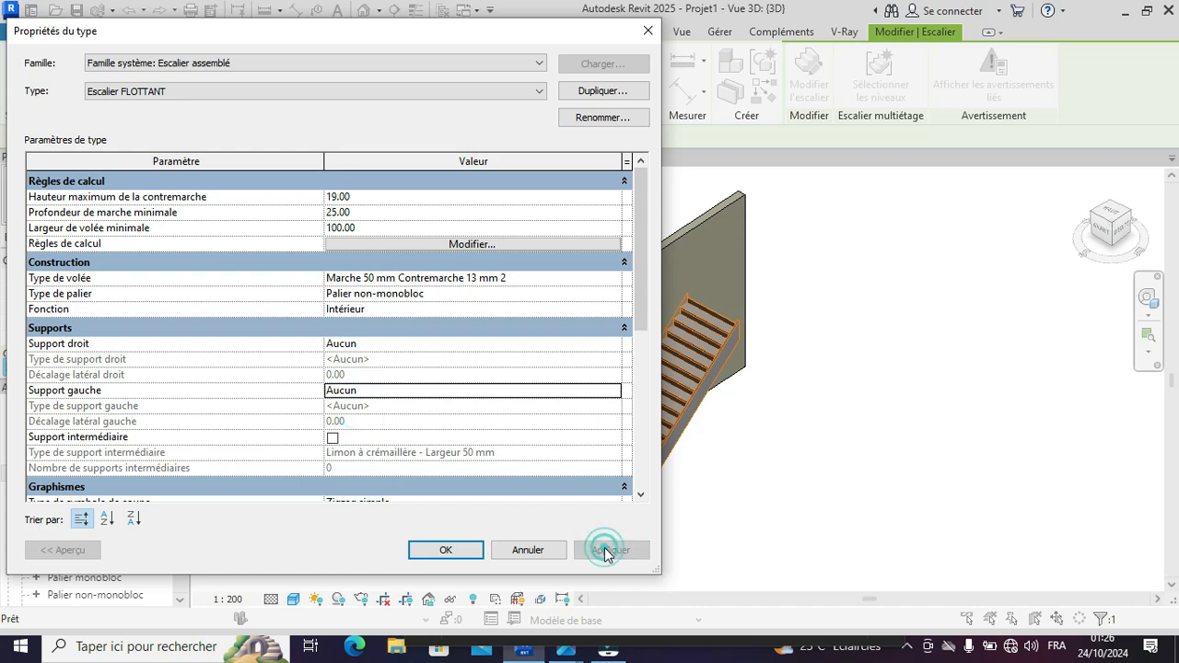
left_click(443, 550)
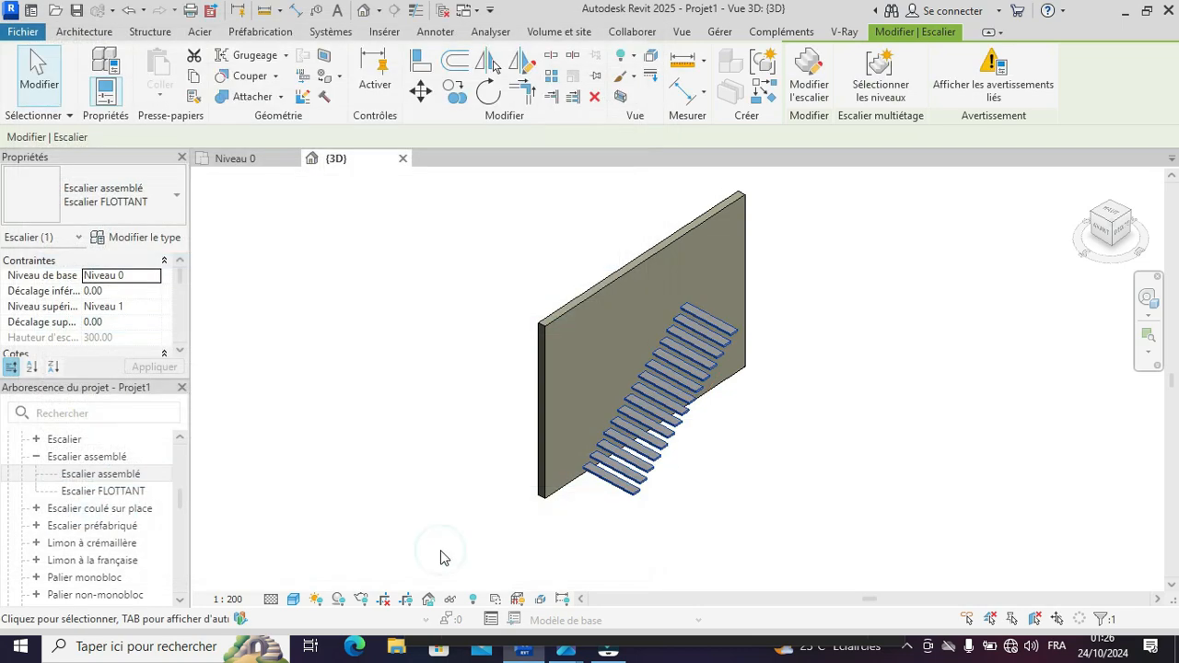
- Inspect the floating treads along the wall in 3D and compare them with the A3.jpg reference
left_click(722, 513)
middle_click_drag(724, 516, 841, 527, "shift")
scroll(580, 429, "down", 3)
scroll(700, 497, "up", 5)
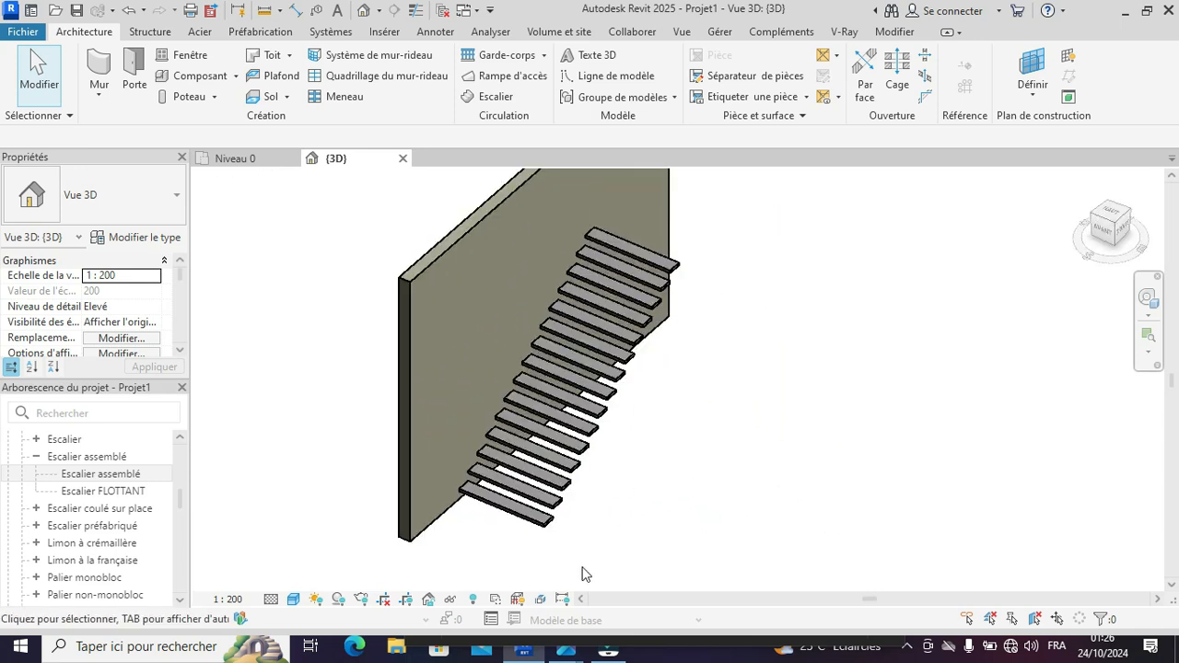
mouse_move(566, 647)
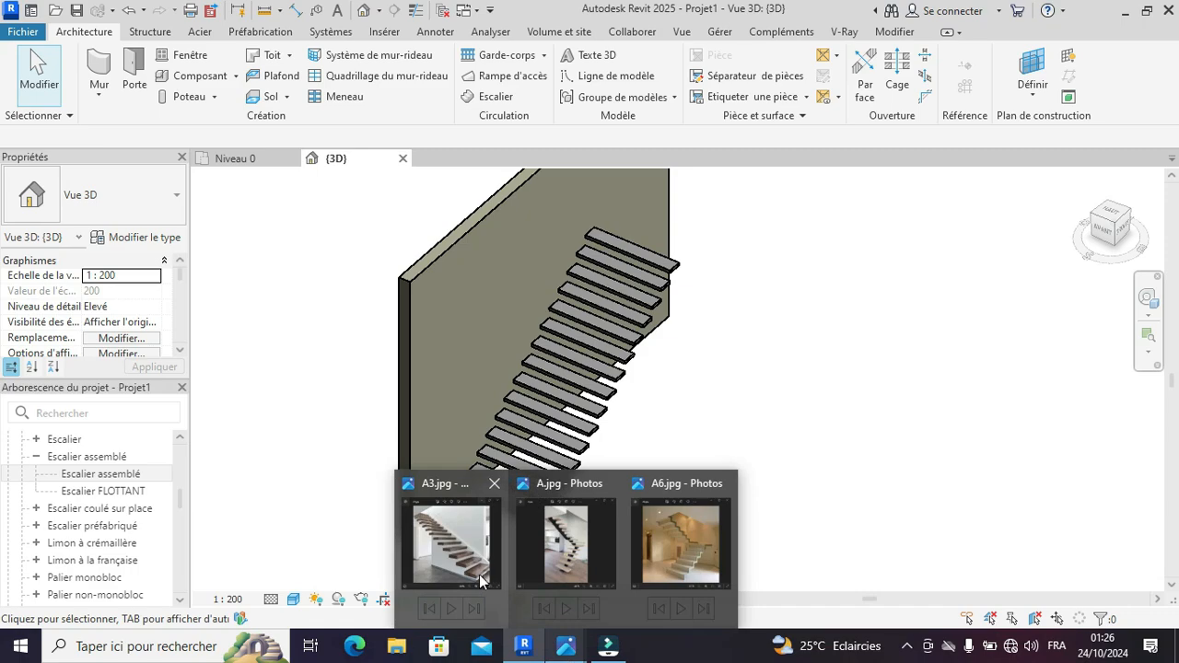
left_click(470, 564)
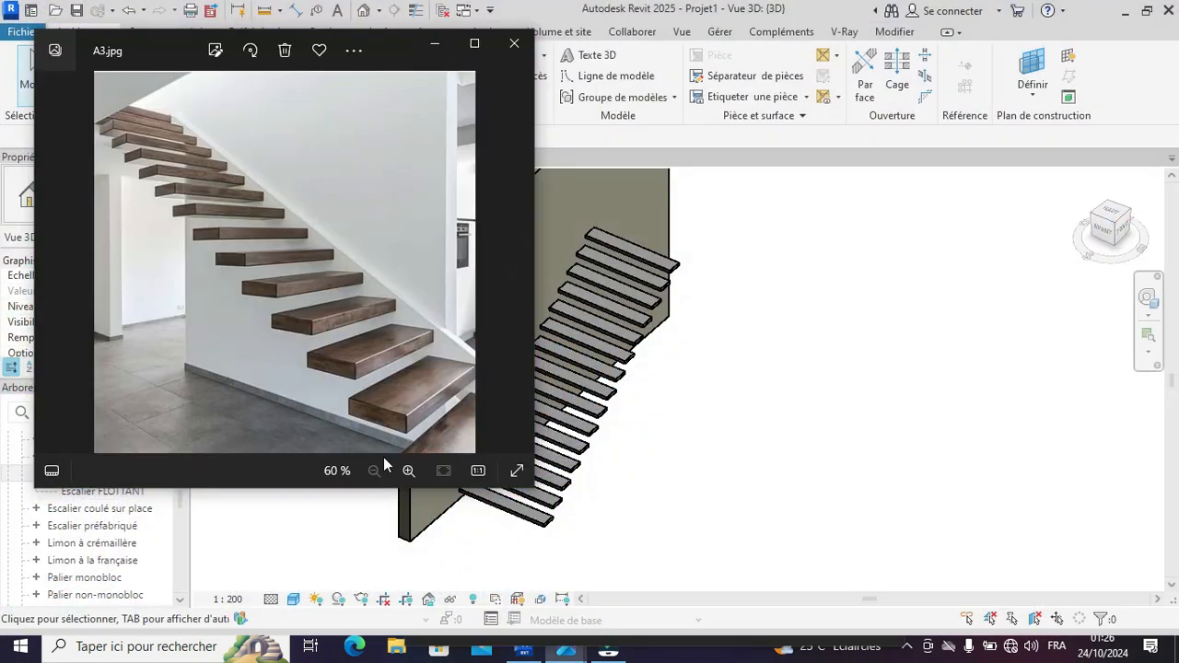
left_click(440, 49)
middle_click_drag(662, 349, 716, 421, "shift")
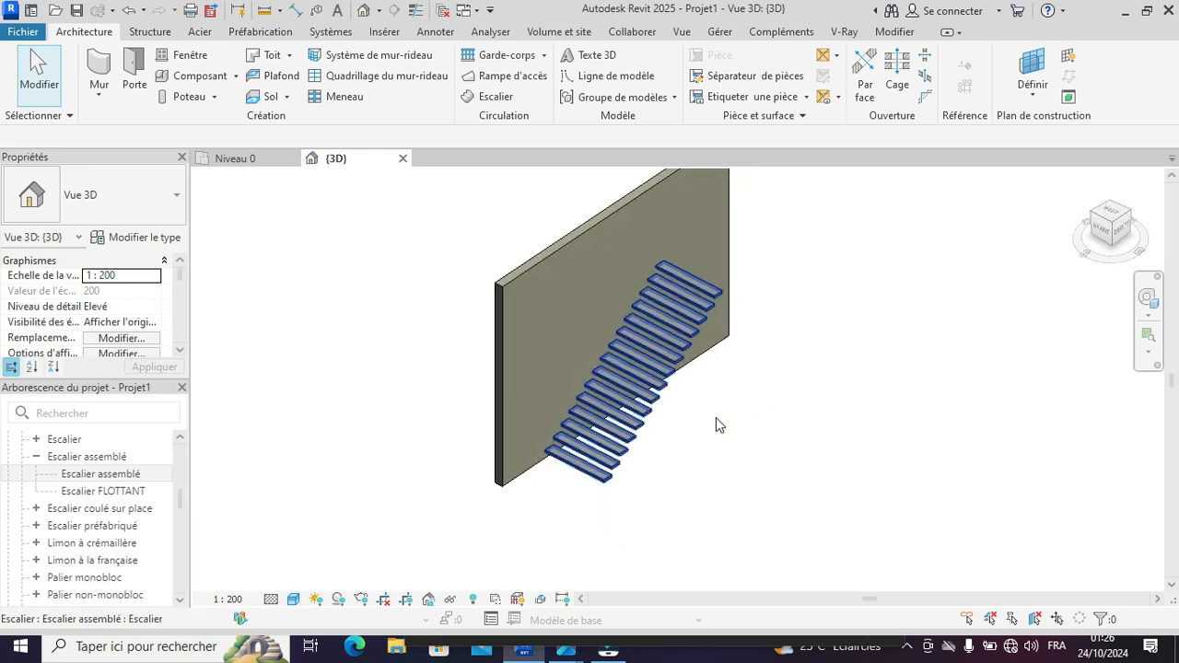
- Check the tread thickness in the run type of Escalier FLOTTANT, close the type properties and view the stair with its wall in 3D
left_click(663, 402)
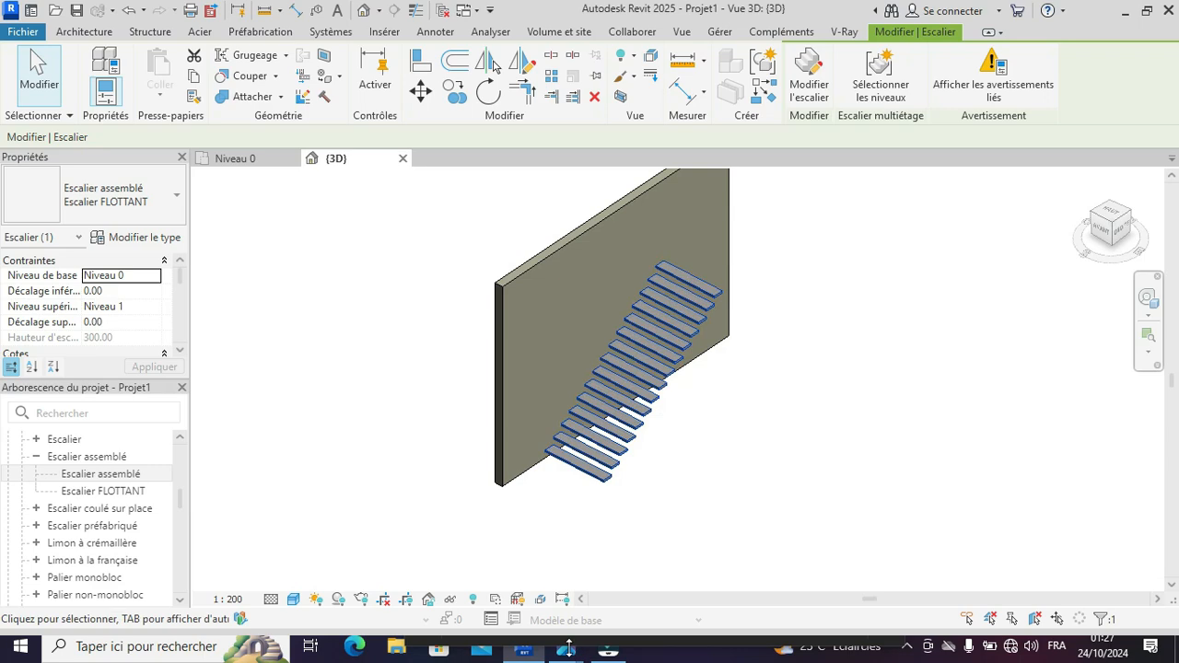
left_click(132, 241)
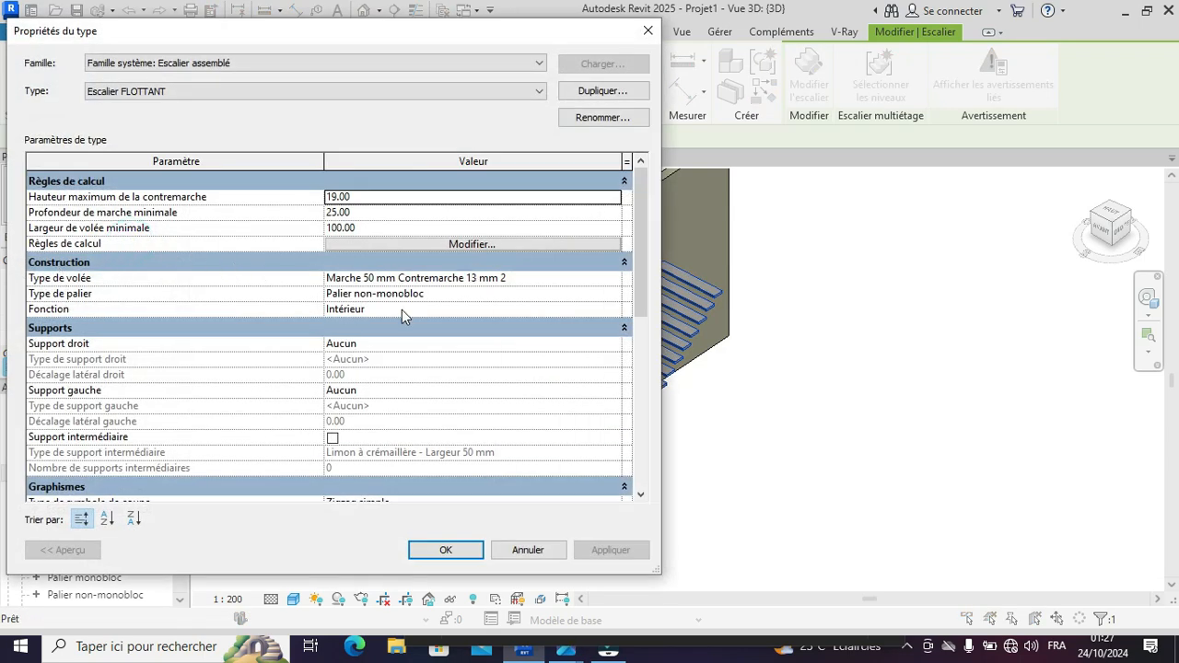
left_click(614, 282)
left_click(614, 282)
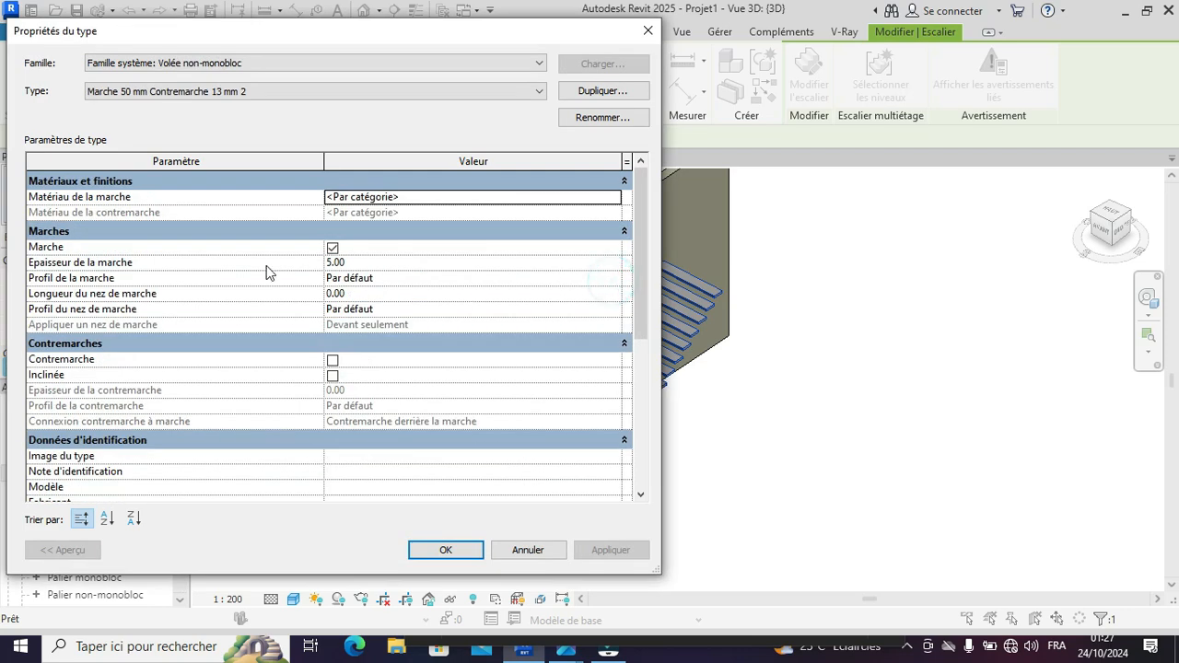
left_click(339, 262)
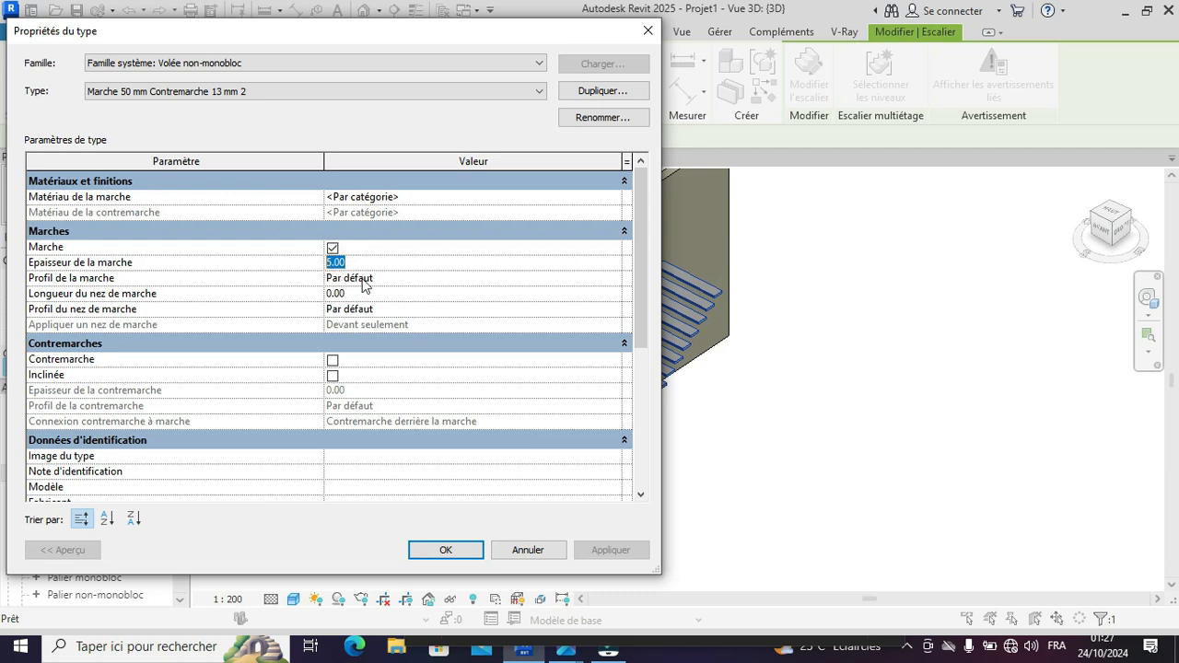
left_click(456, 549)
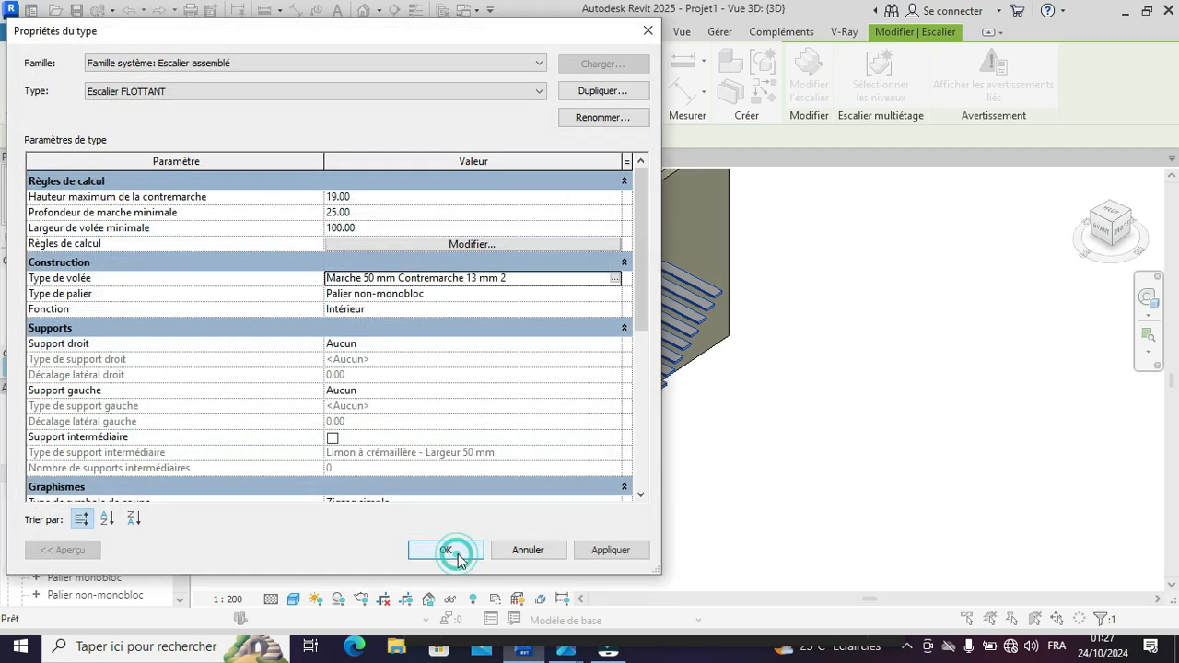
left_click(610, 550)
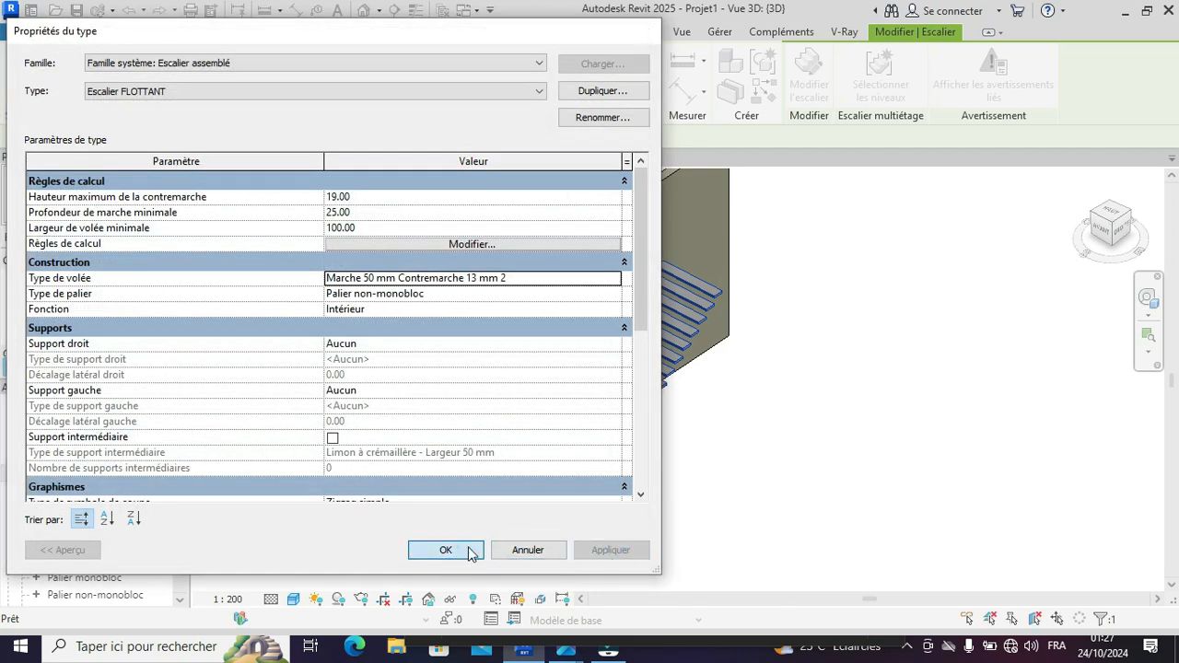
left_click(448, 550)
left_click(677, 520)
scroll(679, 517, "down", 2)
middle_click_drag(697, 506, 693, 490, "shift")
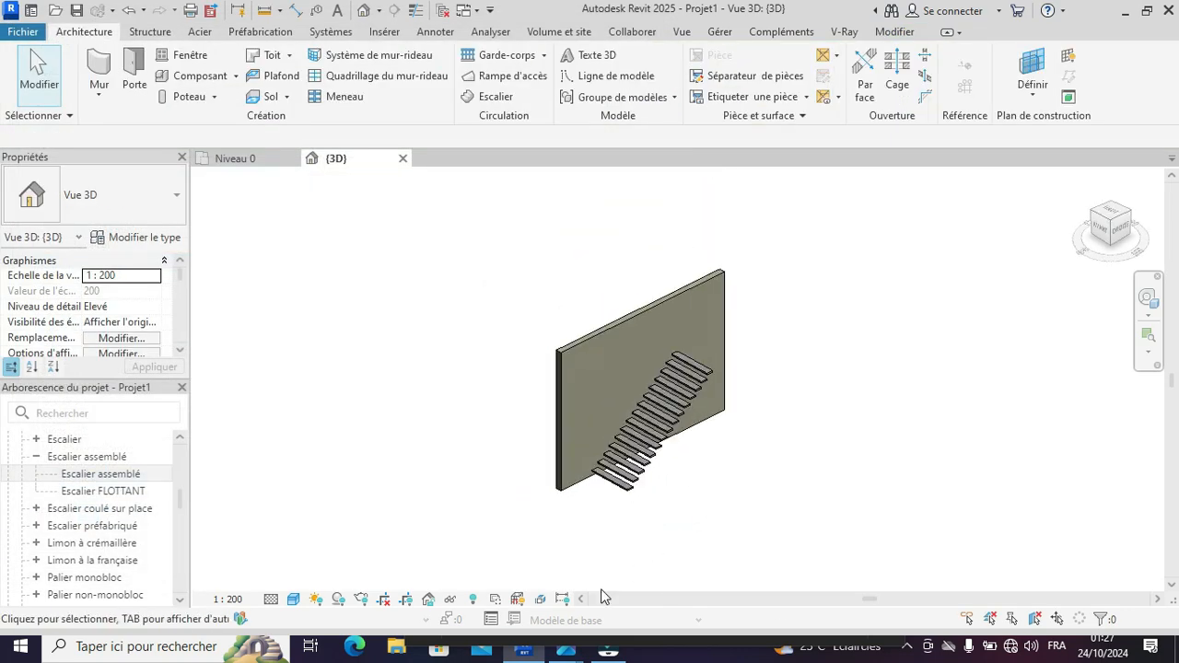
- Examine the A3.jpg, A.jpg and A1.jpg staircase references, comparing their tread supports, and return to the 3D model in Revit
mouse_move(566, 656)
left_click(472, 570)
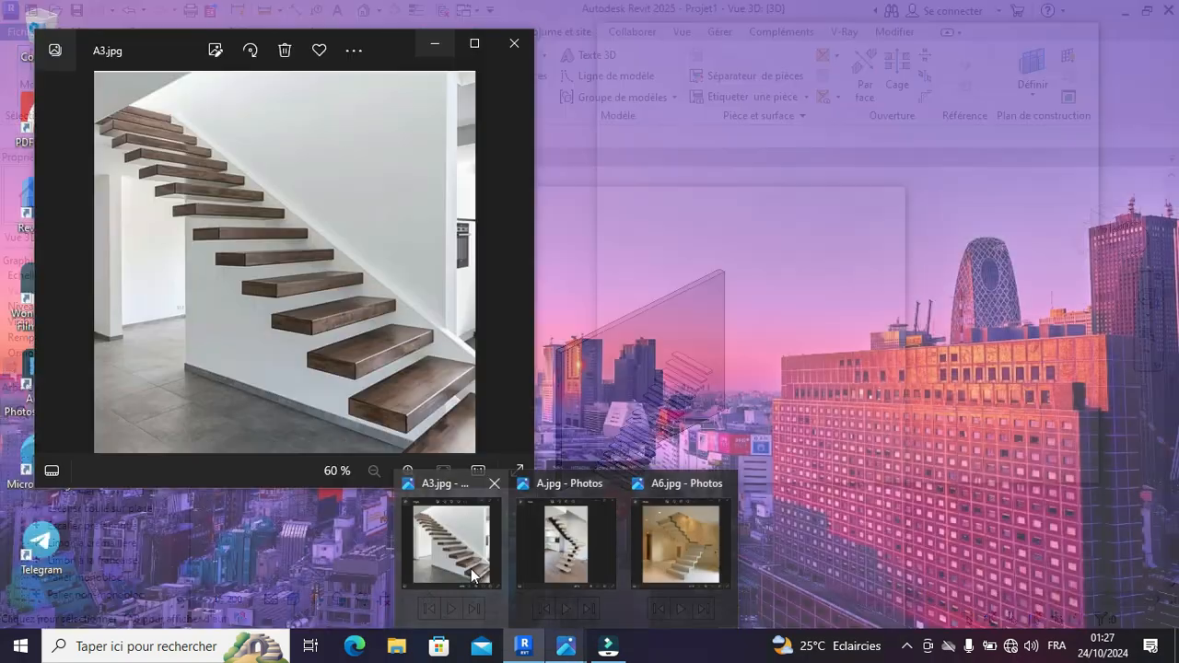
mouse_move(565, 647)
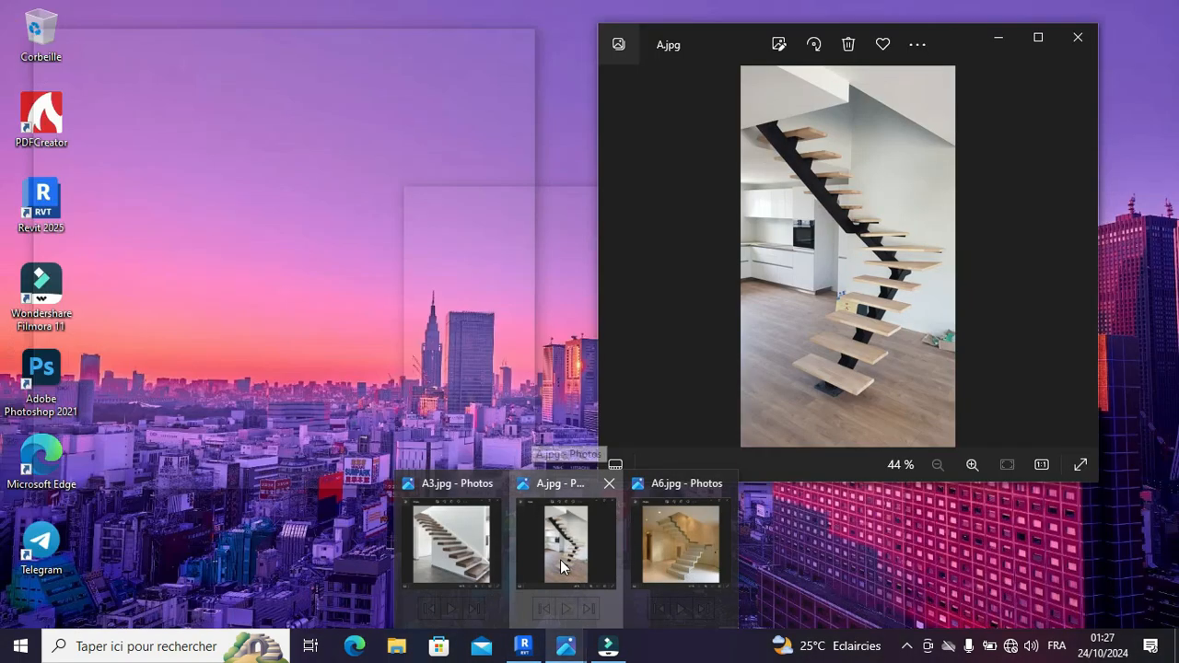
left_click(566, 543)
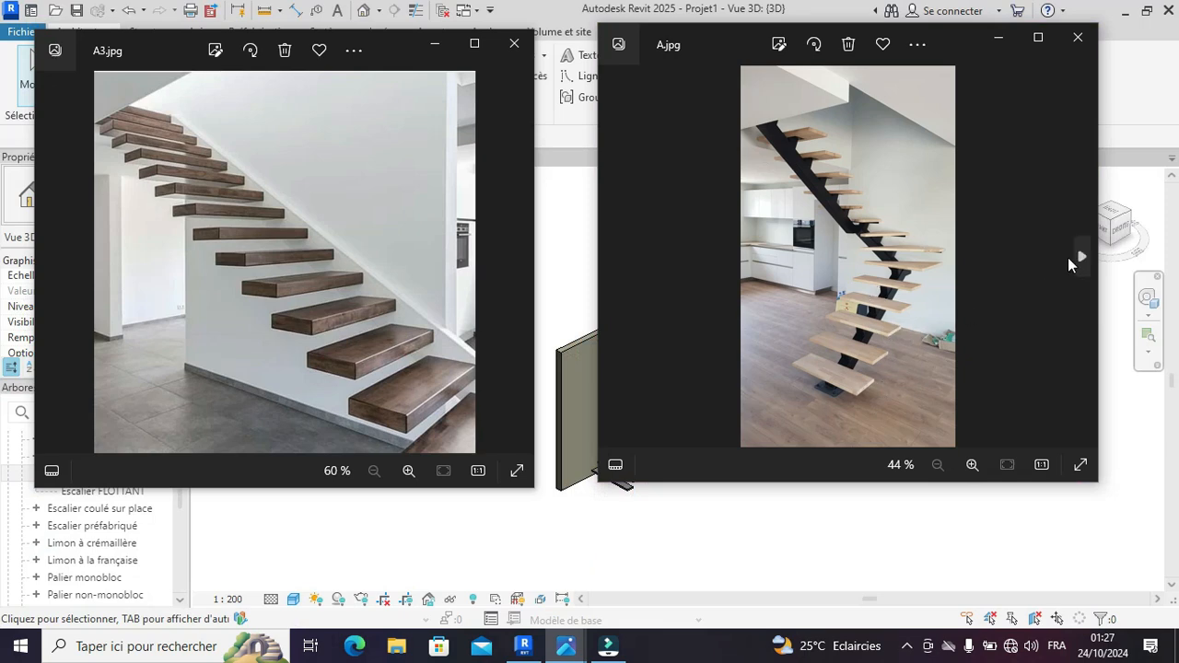
left_click(1080, 258)
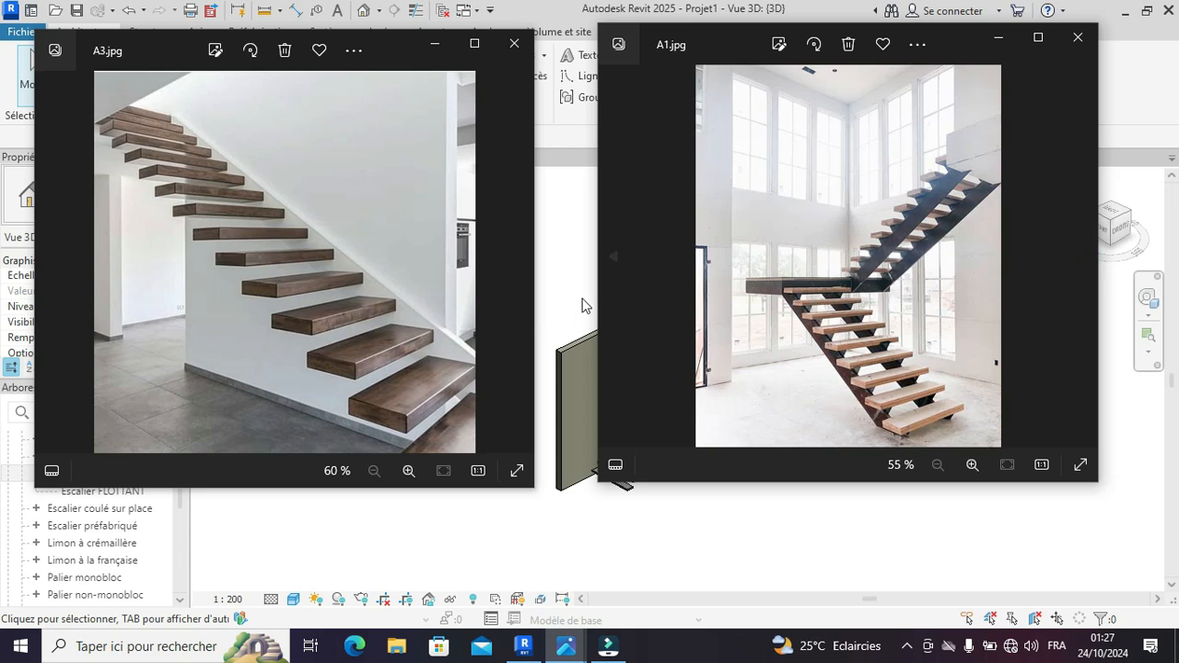
left_click(609, 258)
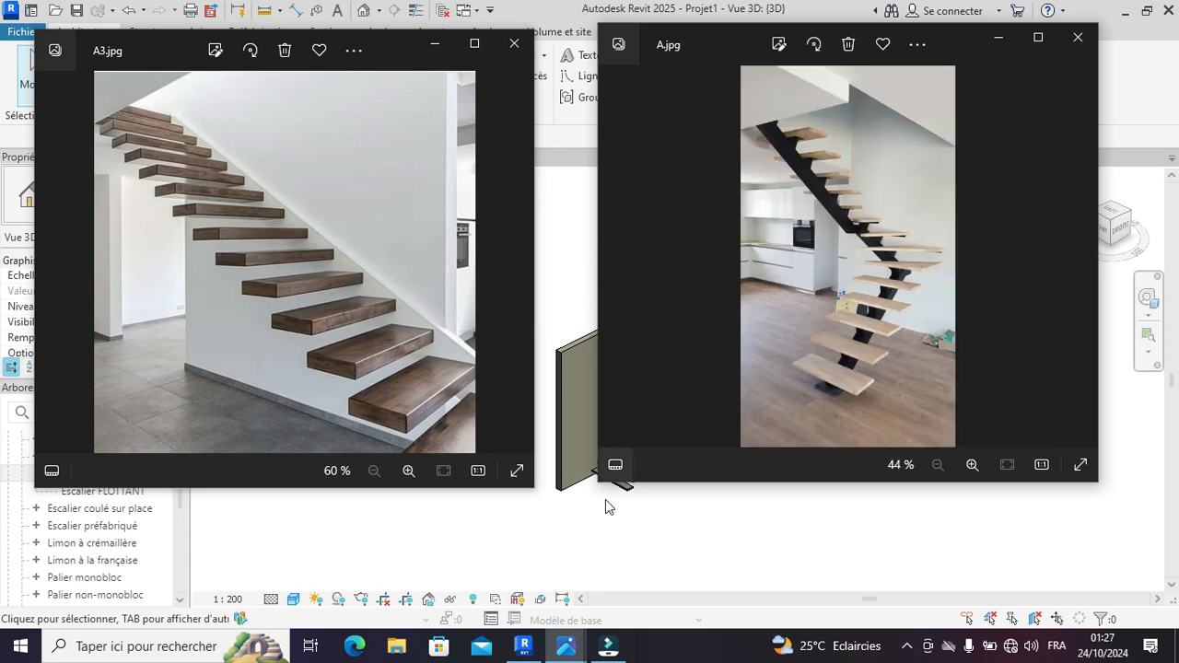
left_click(627, 535)
scroll(470, 460, "down", 3)
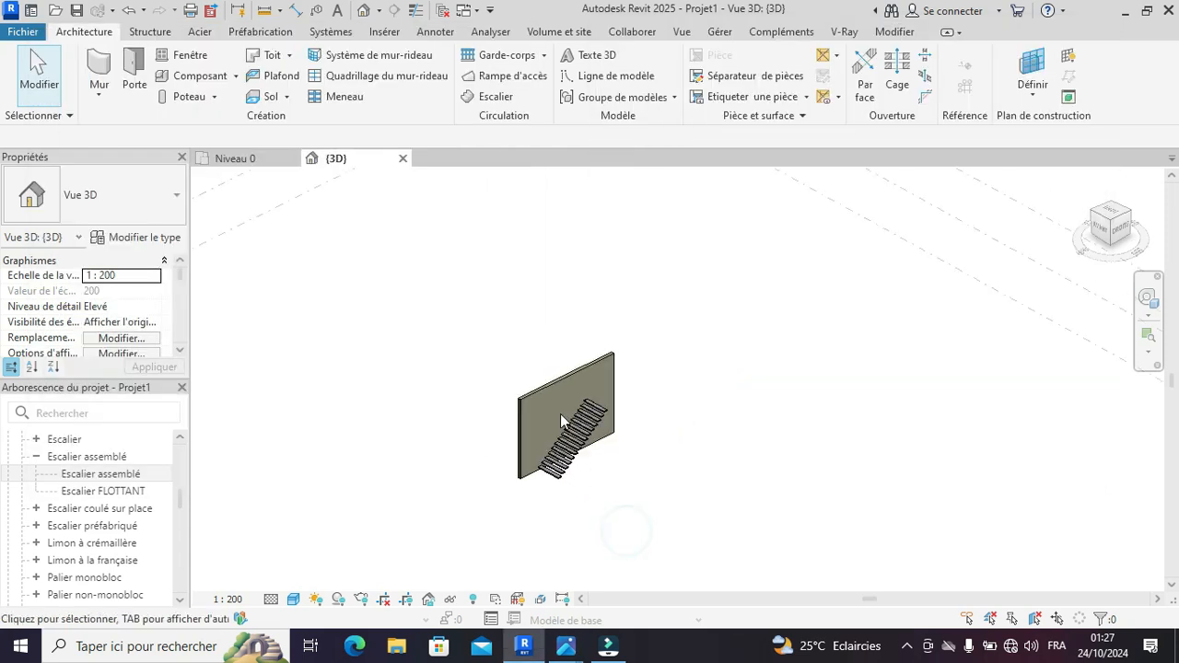
- In the Niveau 0 plan, draw a straight stair run parallel to the existing wall, clear of the floating stair, and finish it
left_click(244, 163)
scroll(356, 249, "down", 4)
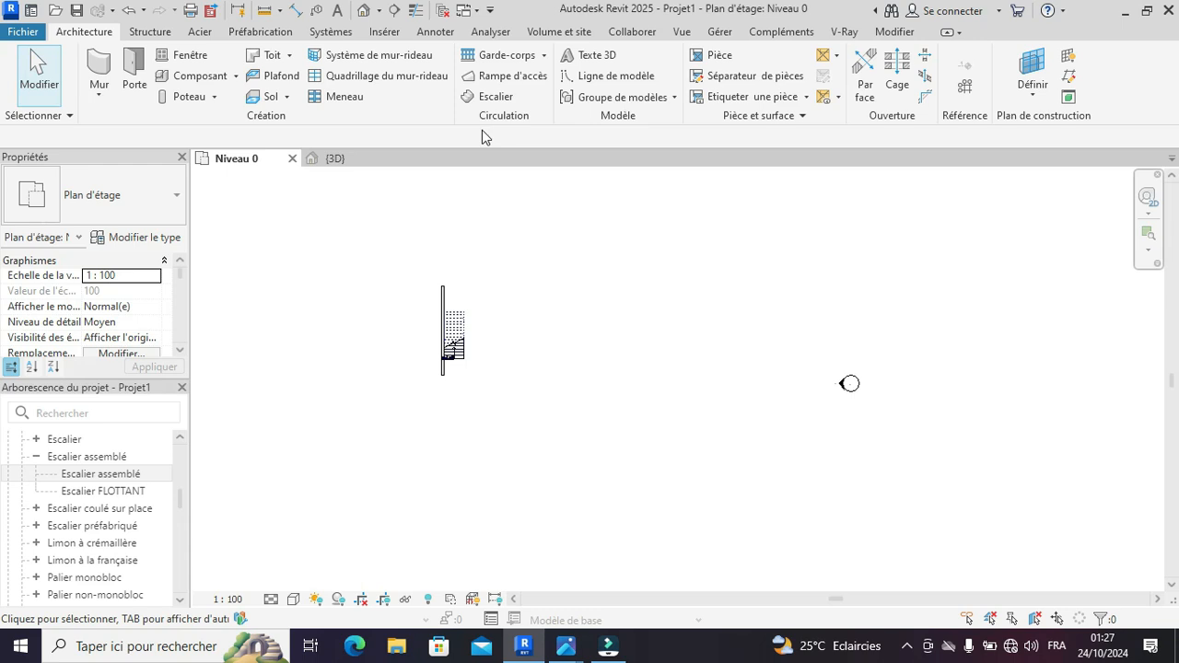
left_click(491, 96)
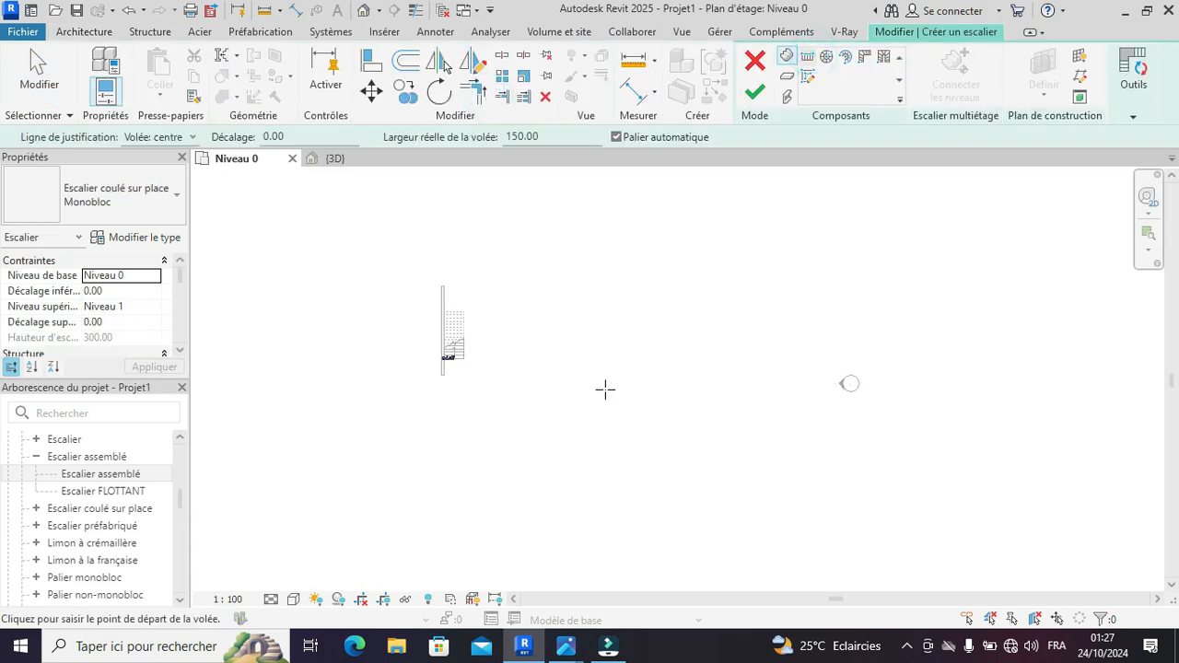
left_click(560, 356)
scroll(560, 302, "up", 3)
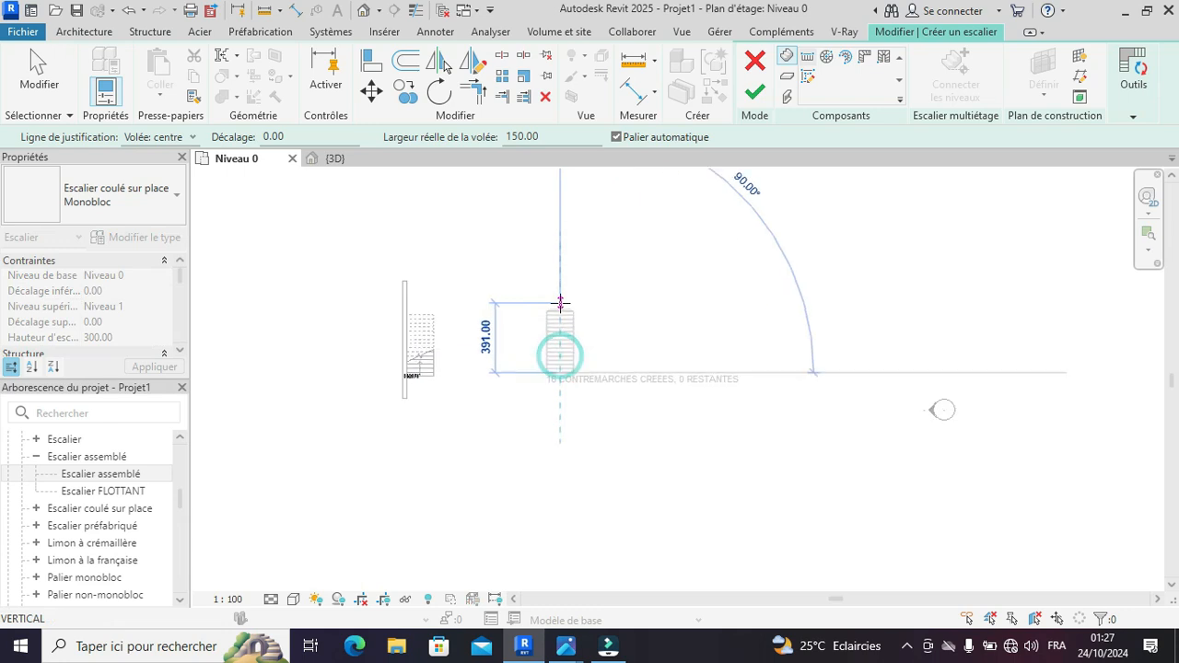
left_click(553, 250)
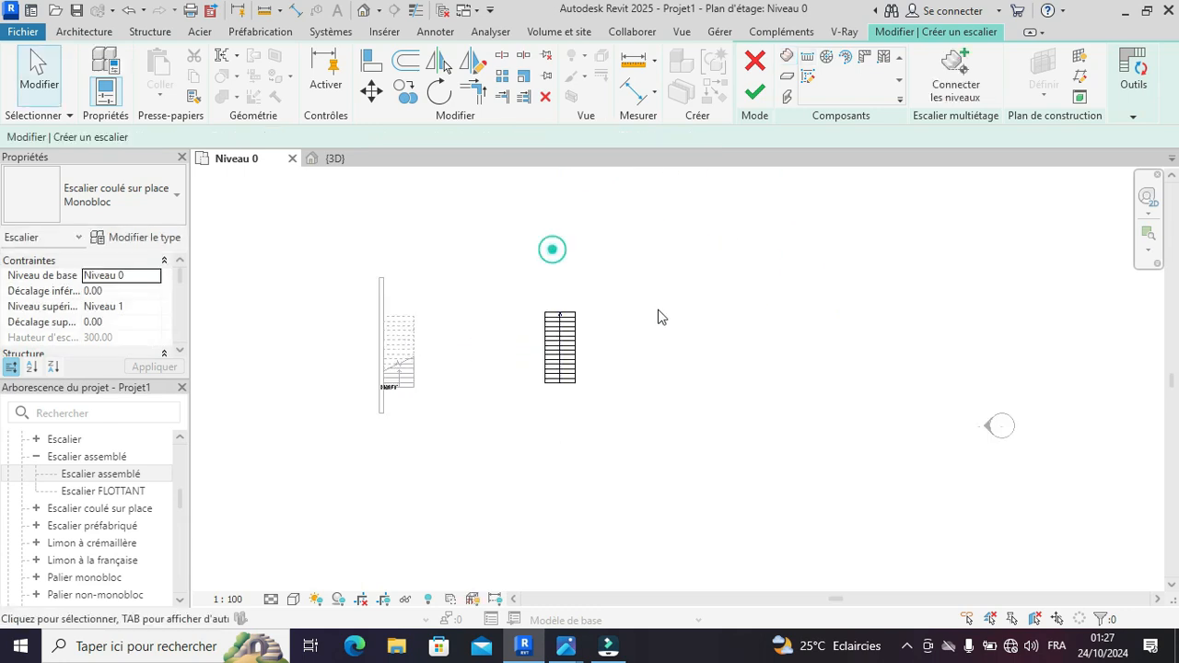
left_click(754, 92)
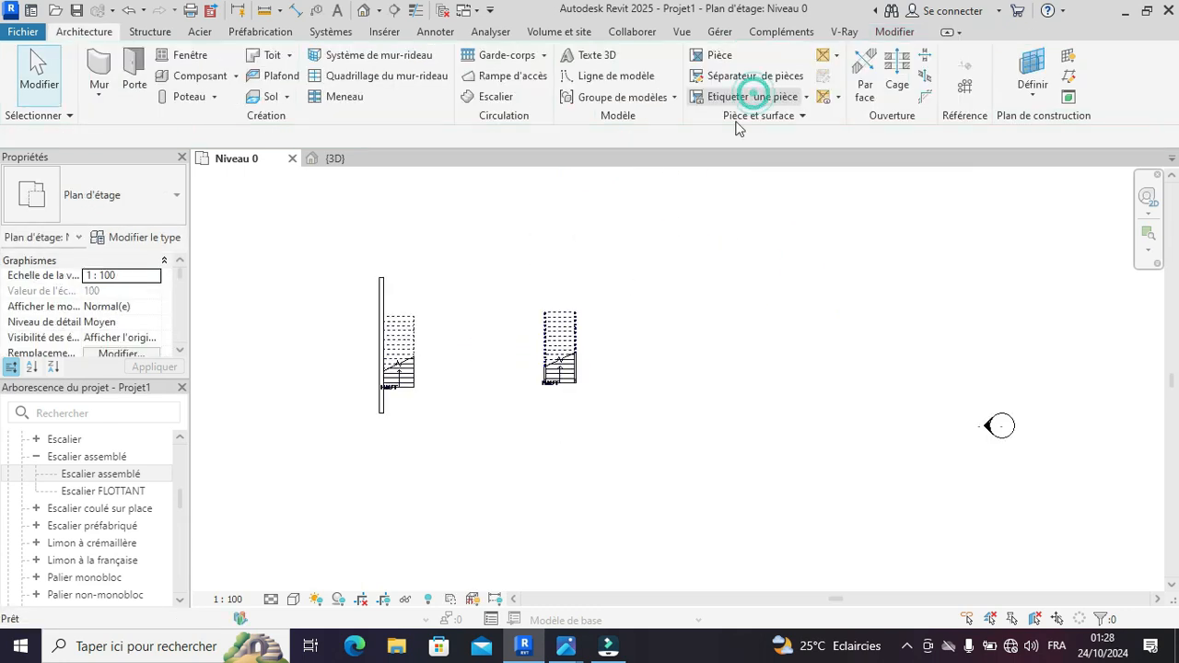
- Select the new stair with railings in the 3D view and change its type to Escalier assemblé
left_click(341, 159)
scroll(619, 410, "down", 2)
scroll(627, 461, "up", 5)
left_click(588, 362)
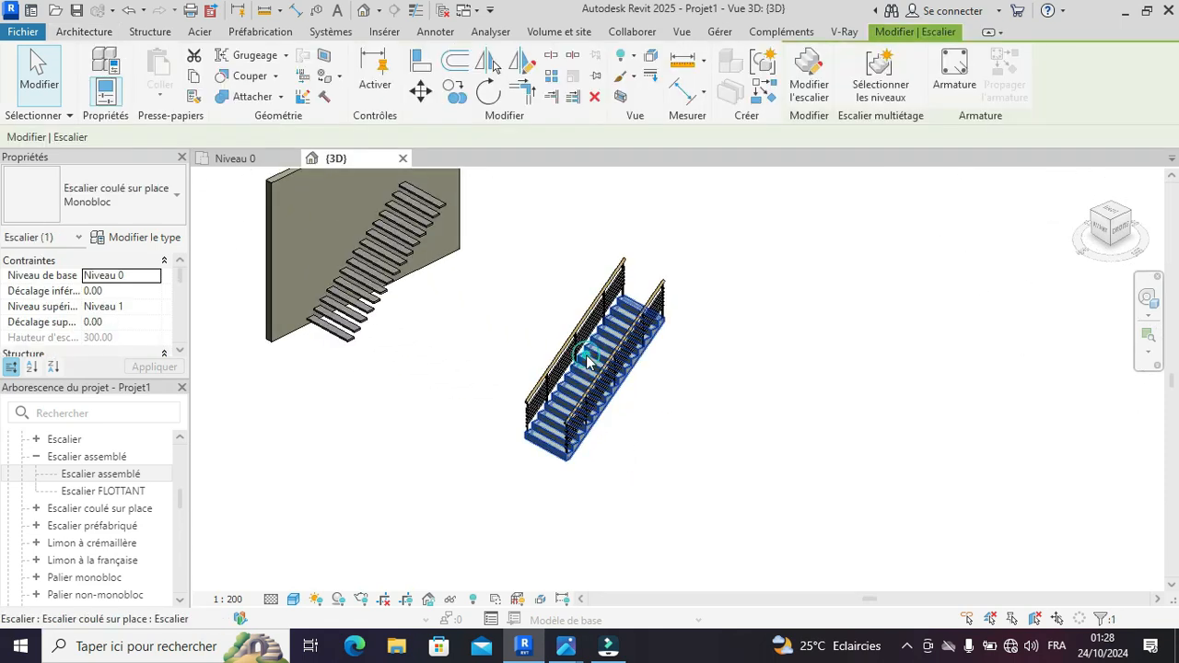
left_click(160, 218)
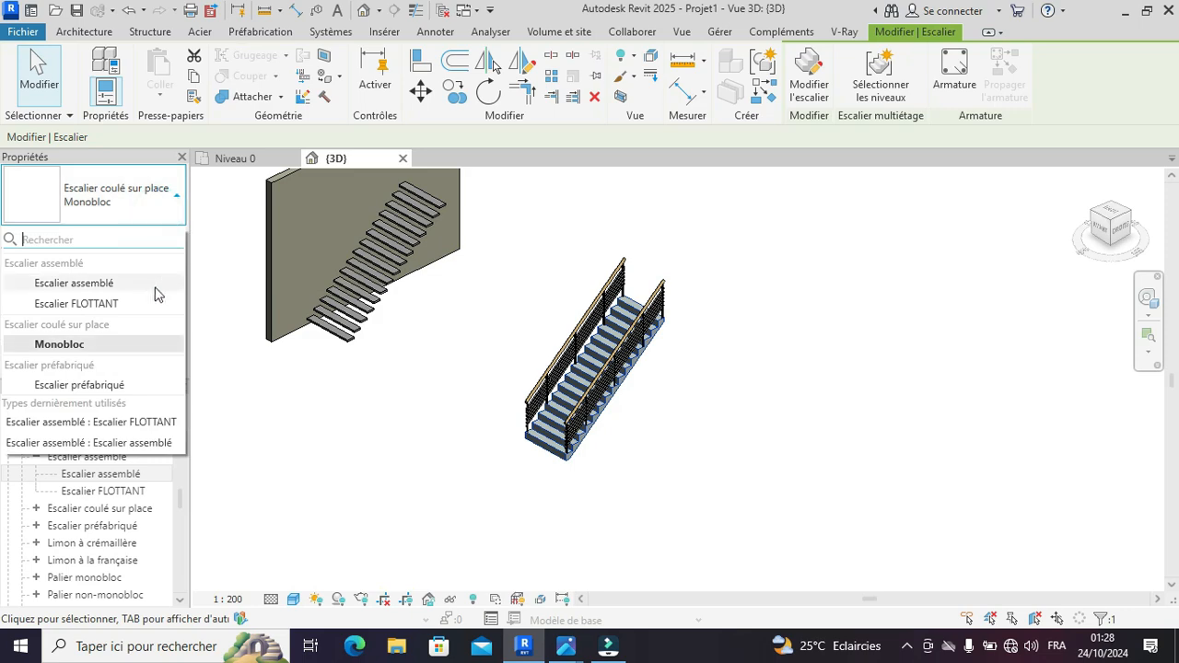
left_click(81, 284)
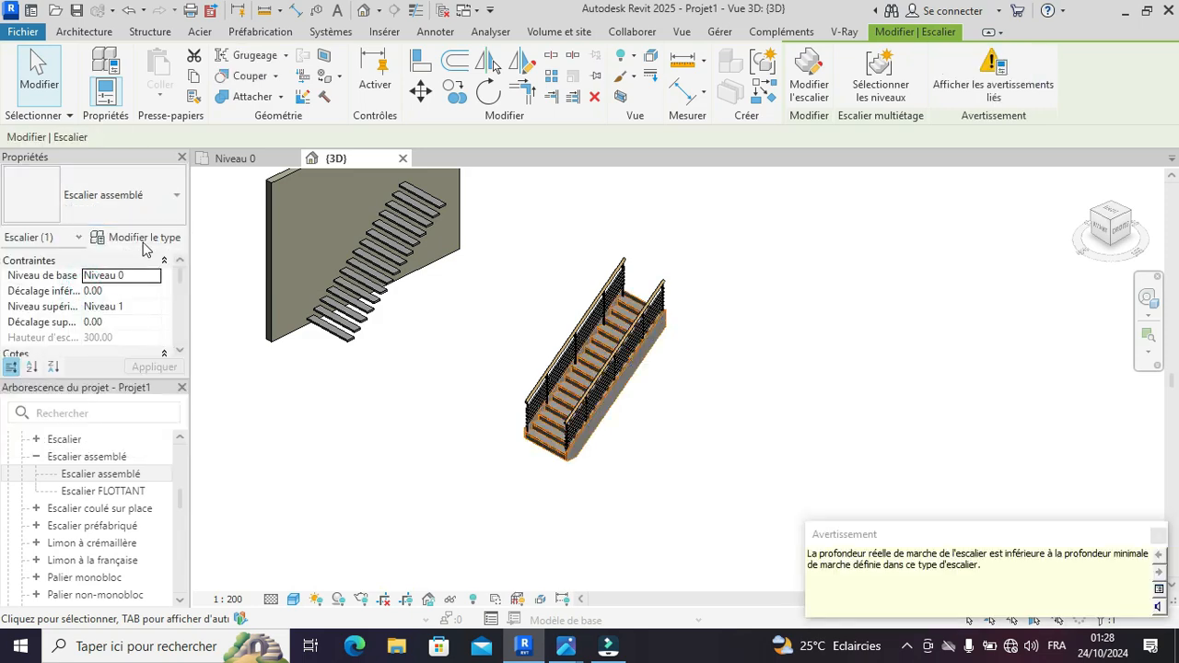
- Duplicate the new stair's type under the name Escalier A LIMON
left_click(138, 238)
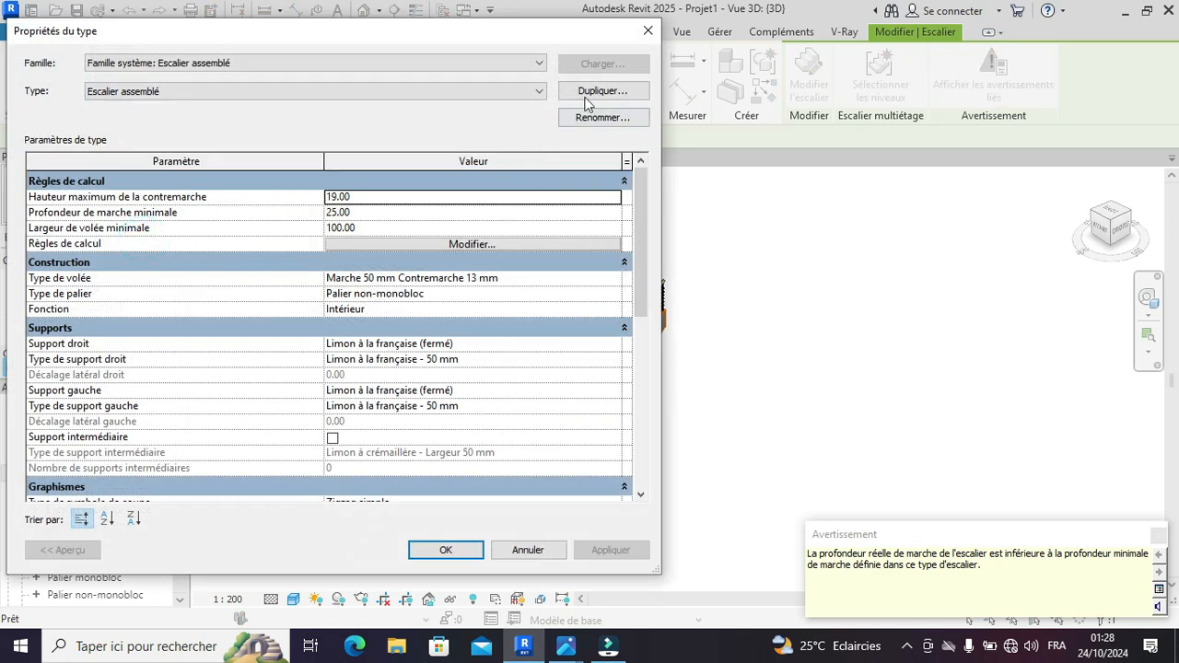
left_click(602, 91)
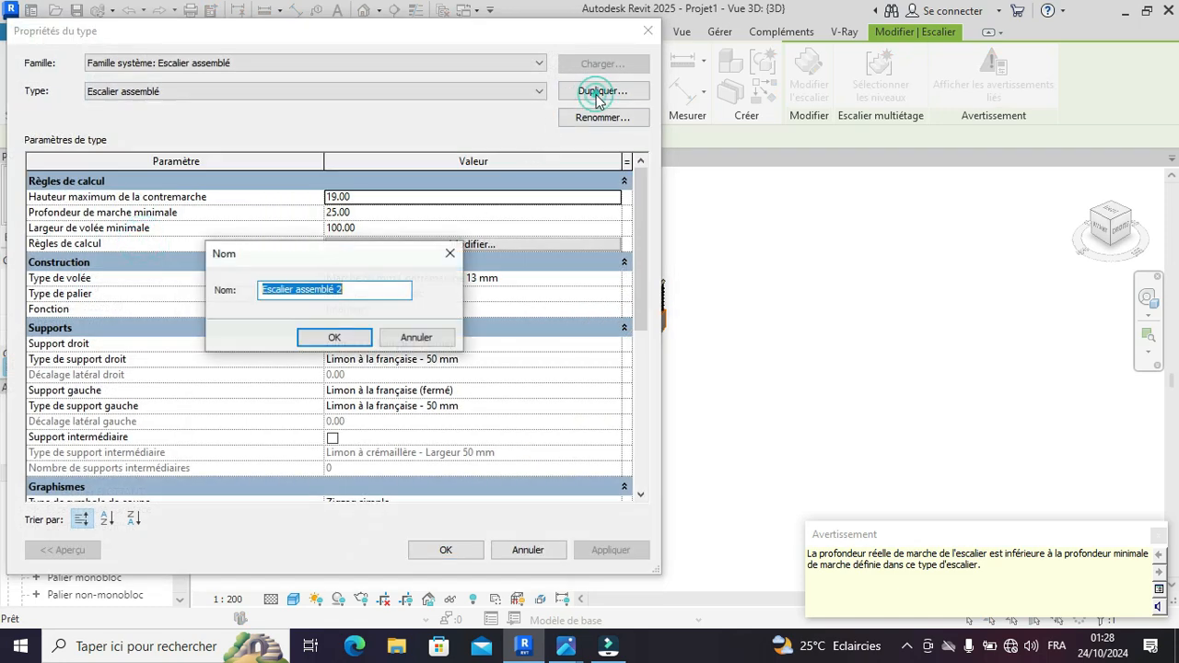
left_click(351, 291)
left_click_drag(330, 297, 314, 295)
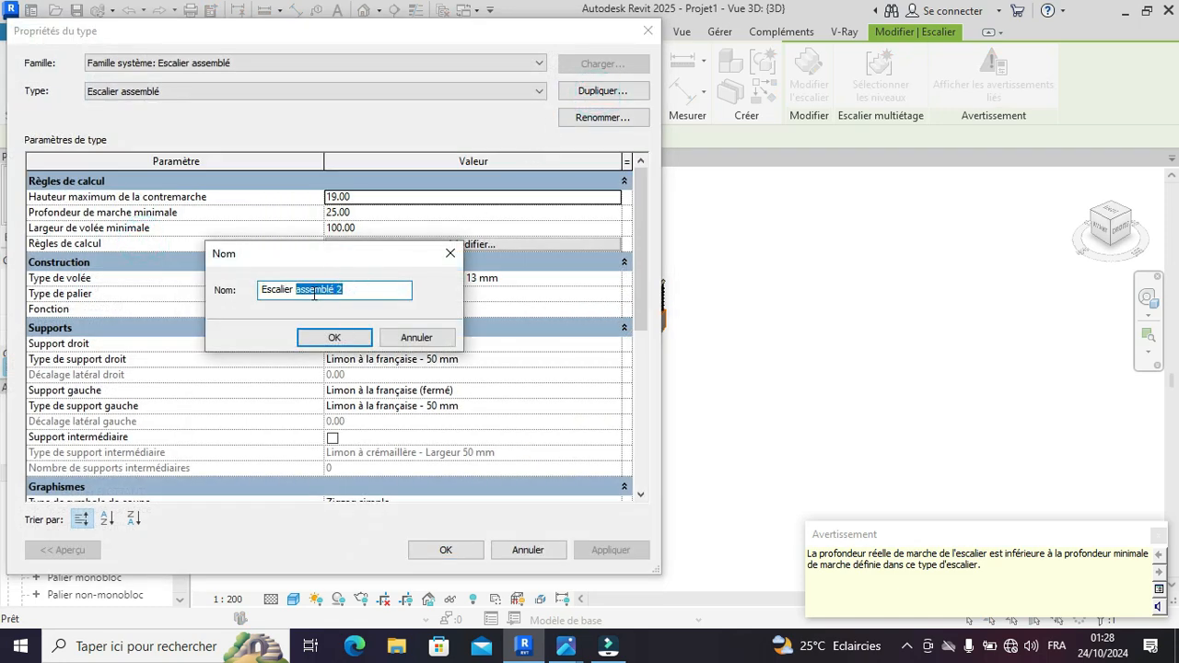
type("A")
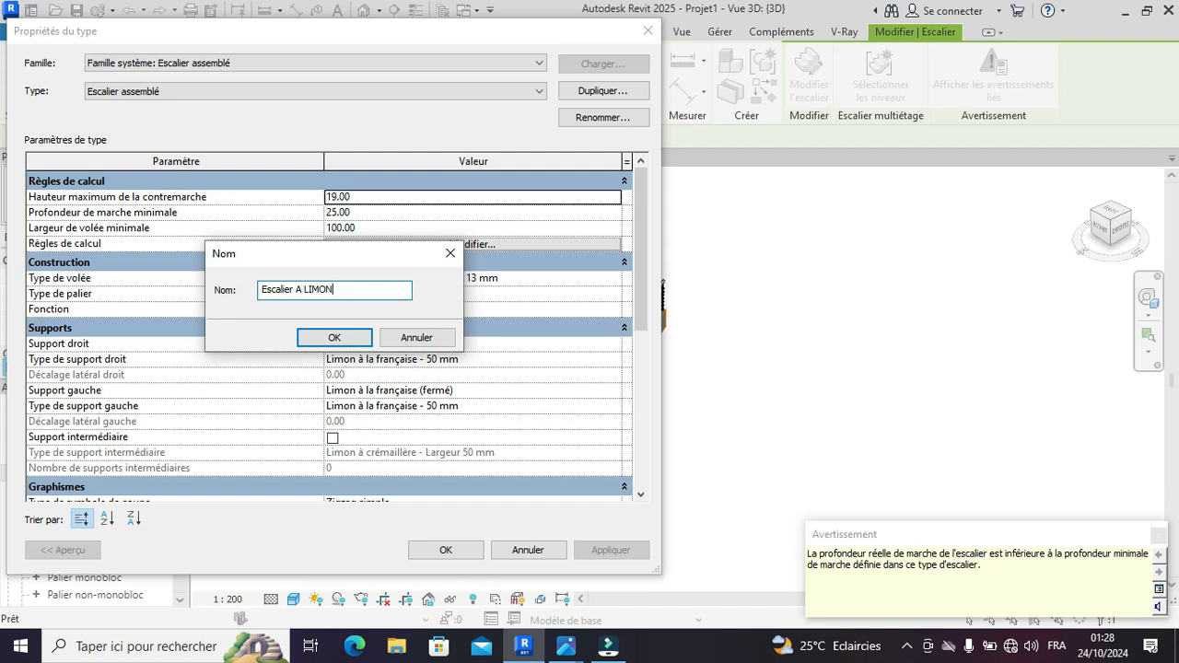
left_click(334, 338)
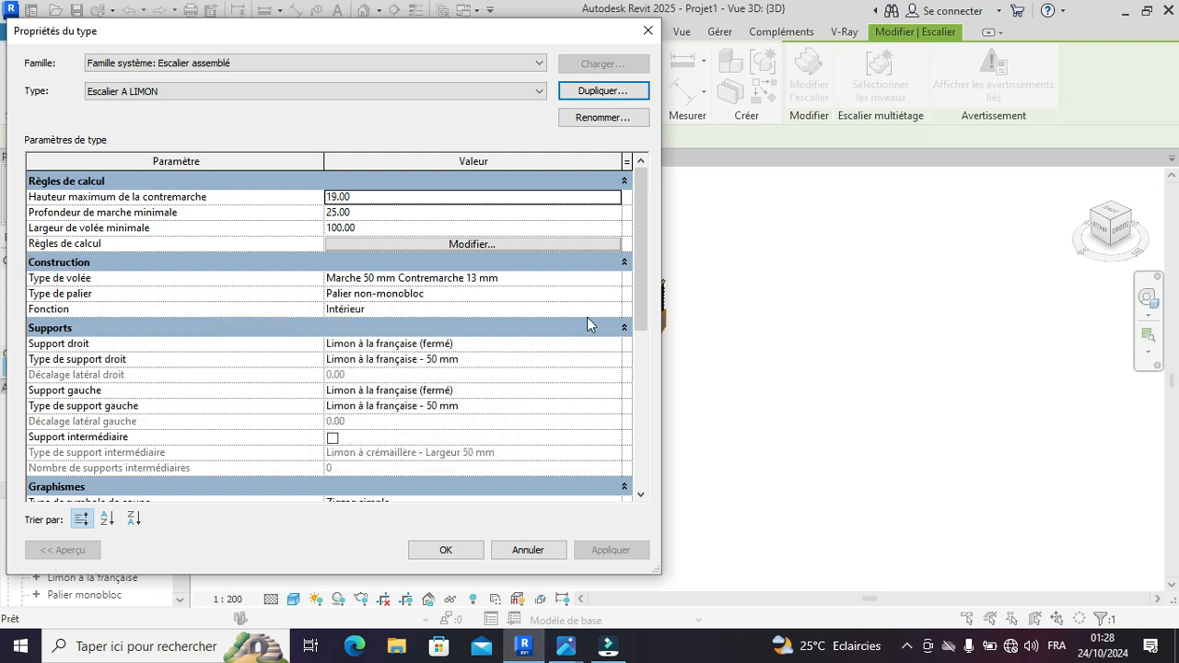
- Open the run type of Escalier A LIMON and review its tread and riser settings against the A.jpg reference
double_click(616, 279)
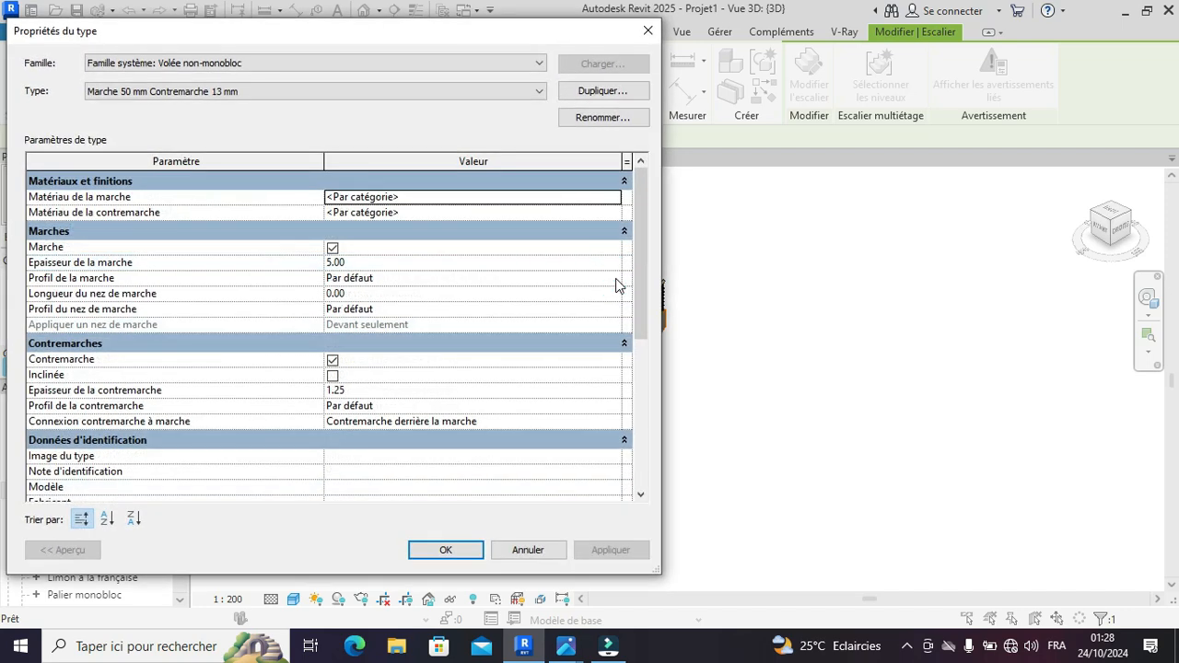
mouse_move(566, 646)
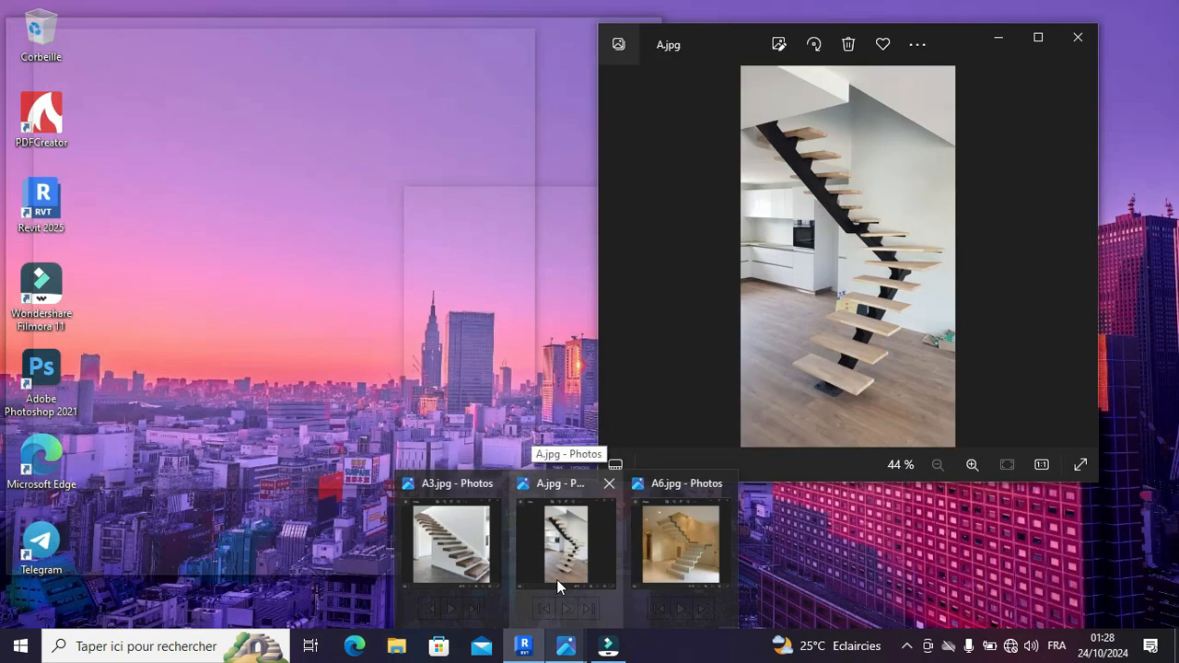
left_click(557, 580)
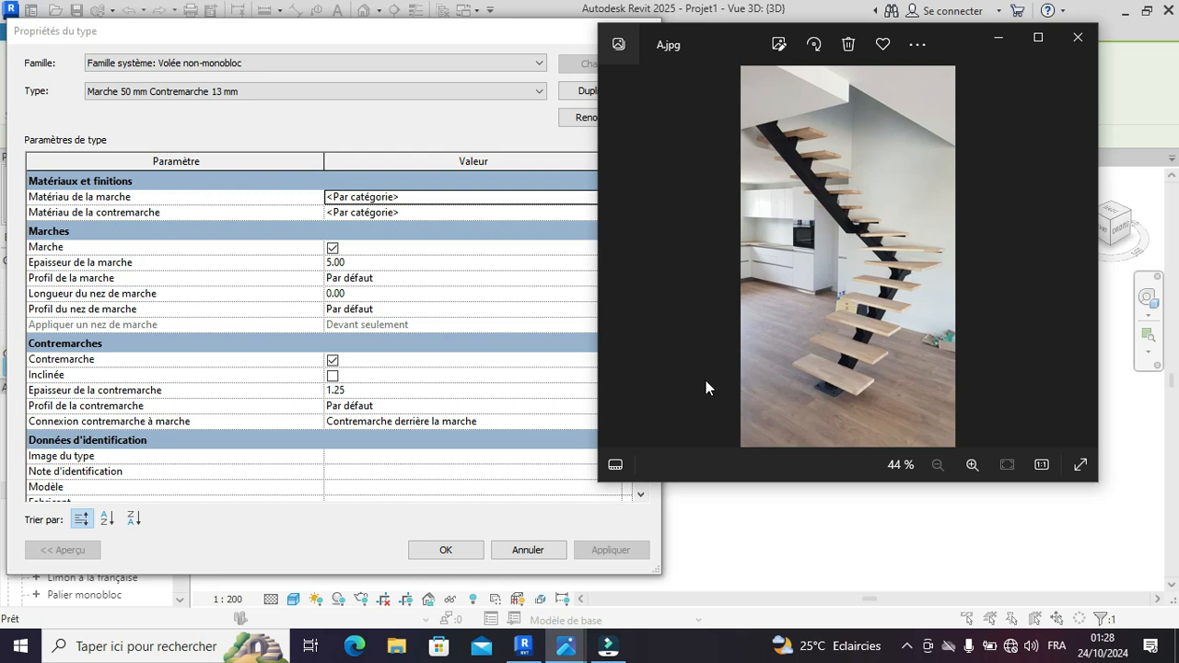
left_click(512, 333)
left_click(513, 343)
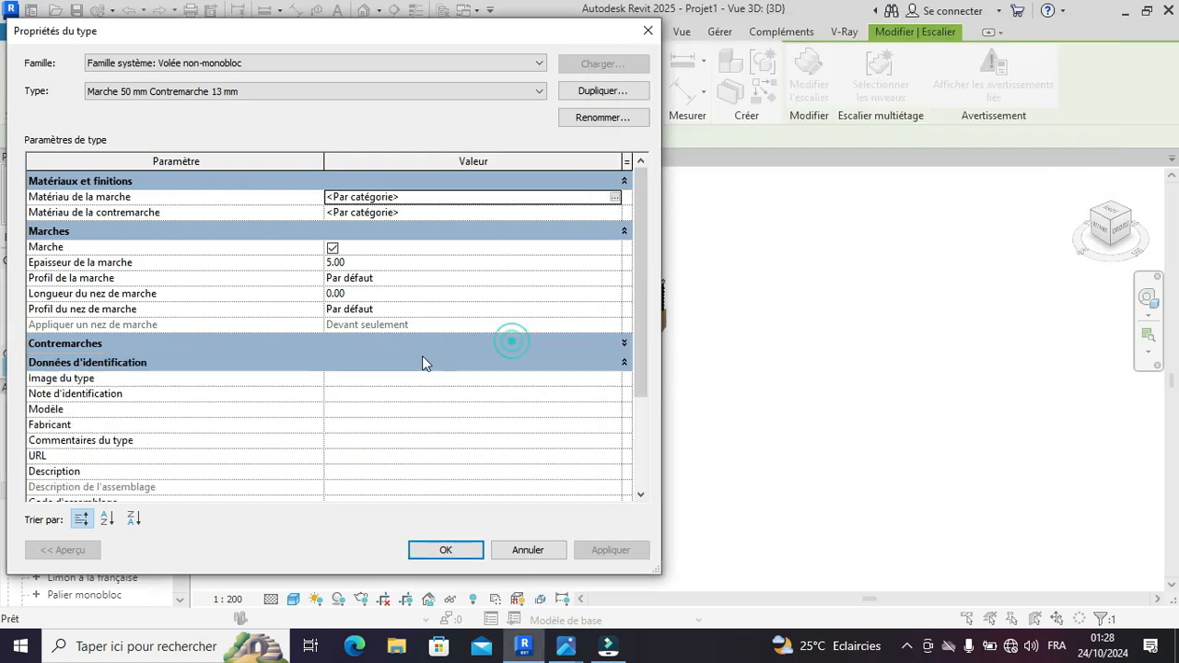
left_click(624, 343)
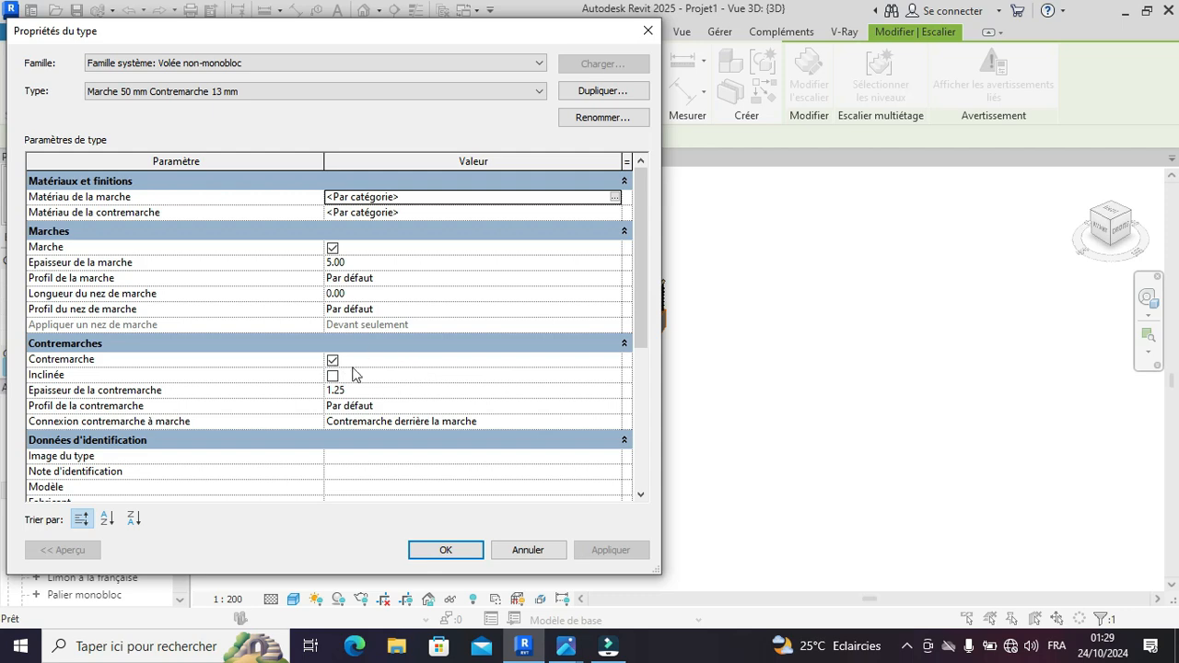
- Duplicate the run type with the suggested name, turn off its risers (Contremarche) and apply the change
left_click(621, 95)
left_click(334, 337)
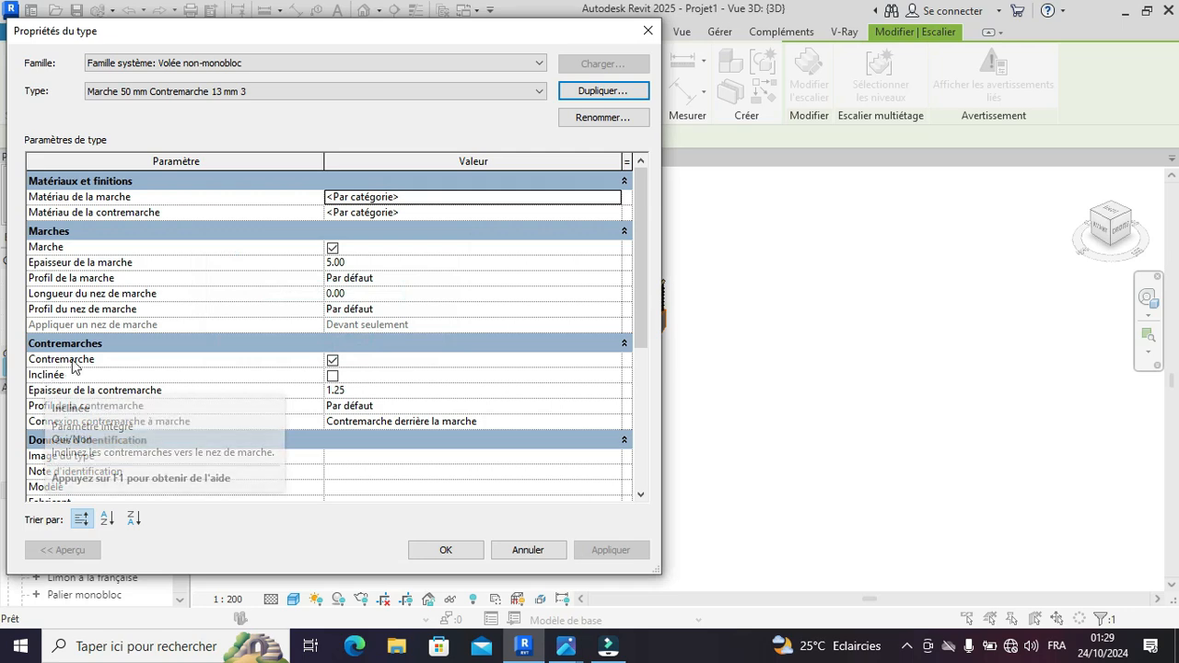
left_click(332, 360)
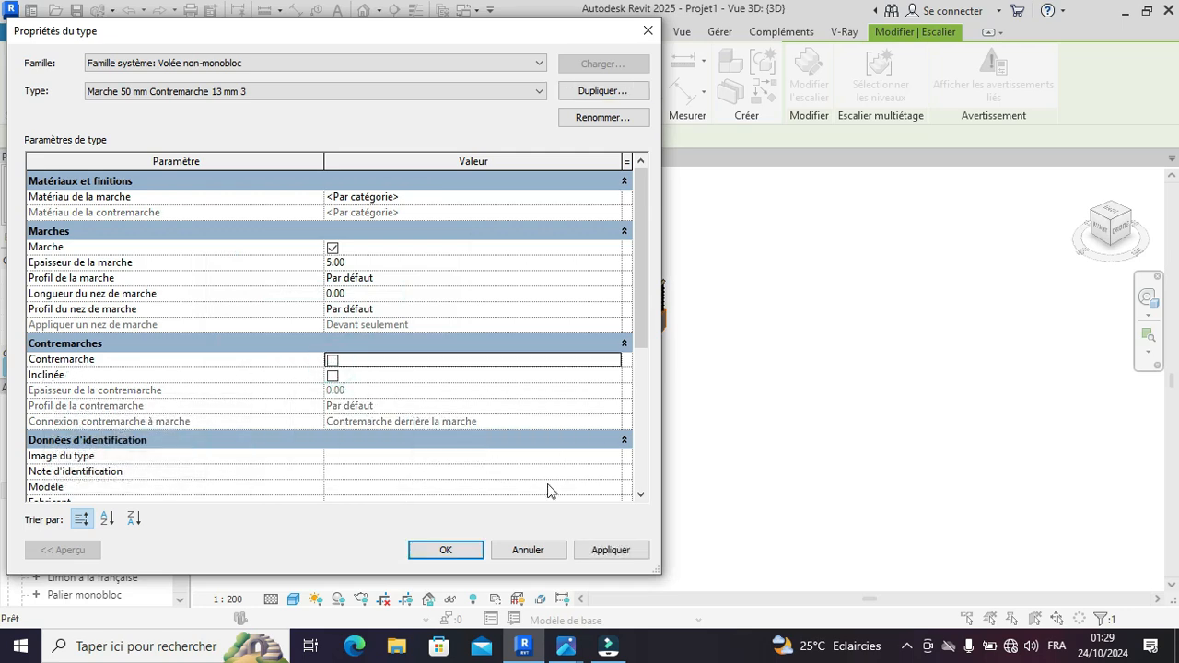
left_click(601, 553)
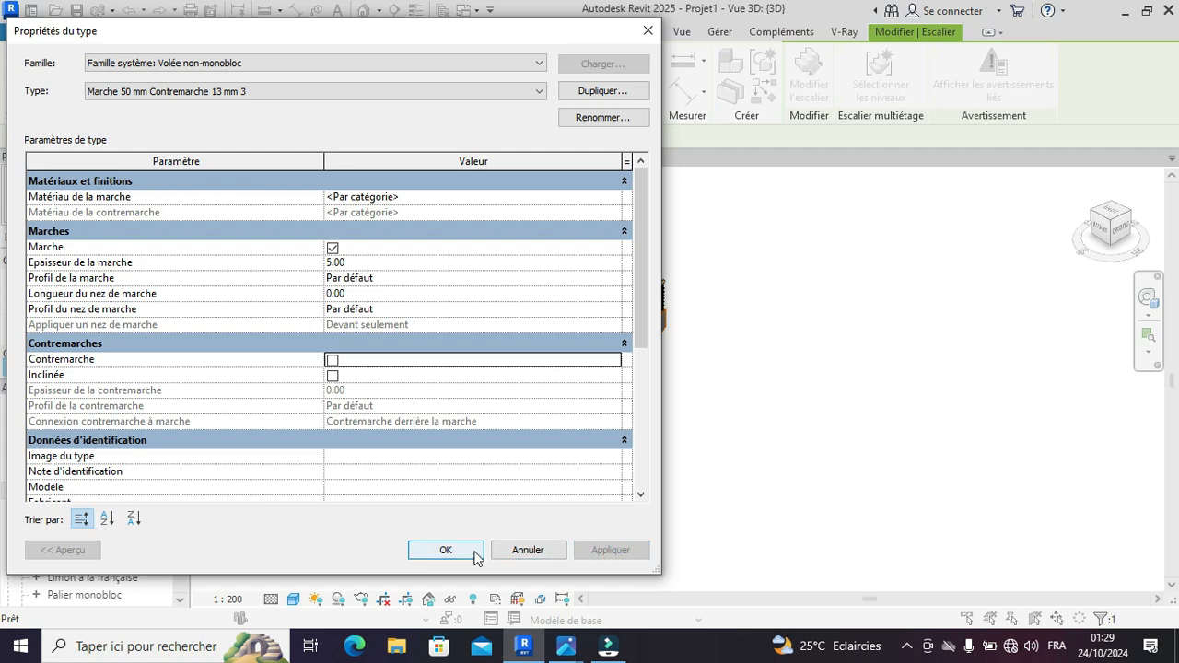
left_click(475, 556)
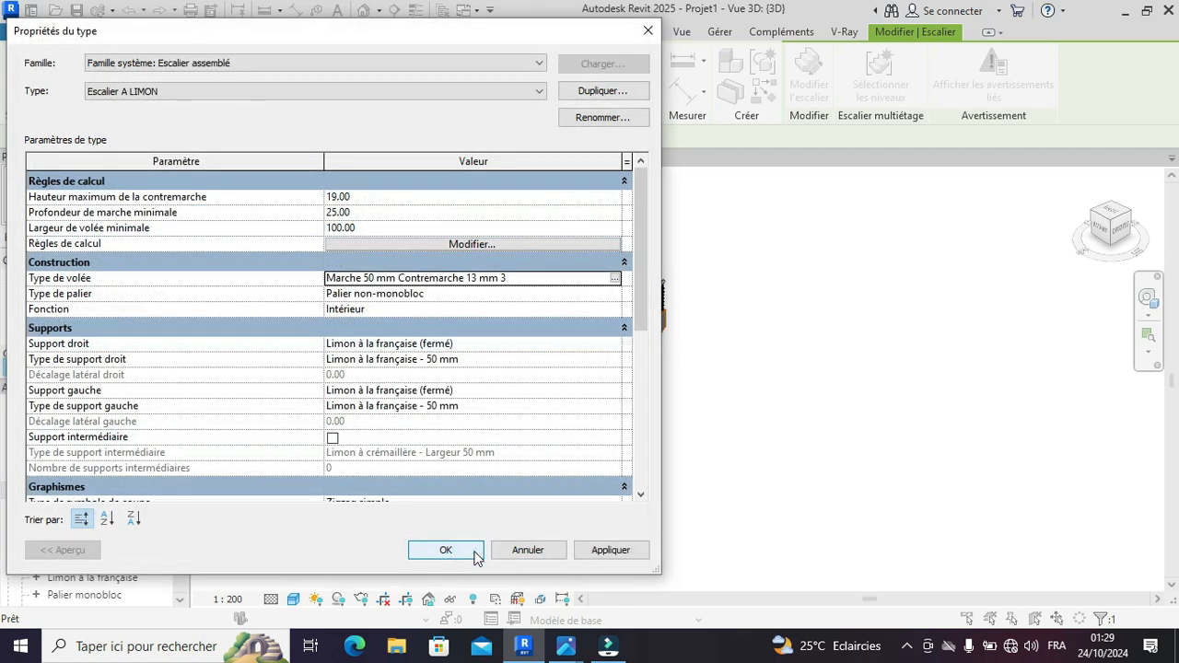
- Set the right and left supports of Escalier A LIMON to Aucun and enable the intermediate support
mouse_move(566, 646)
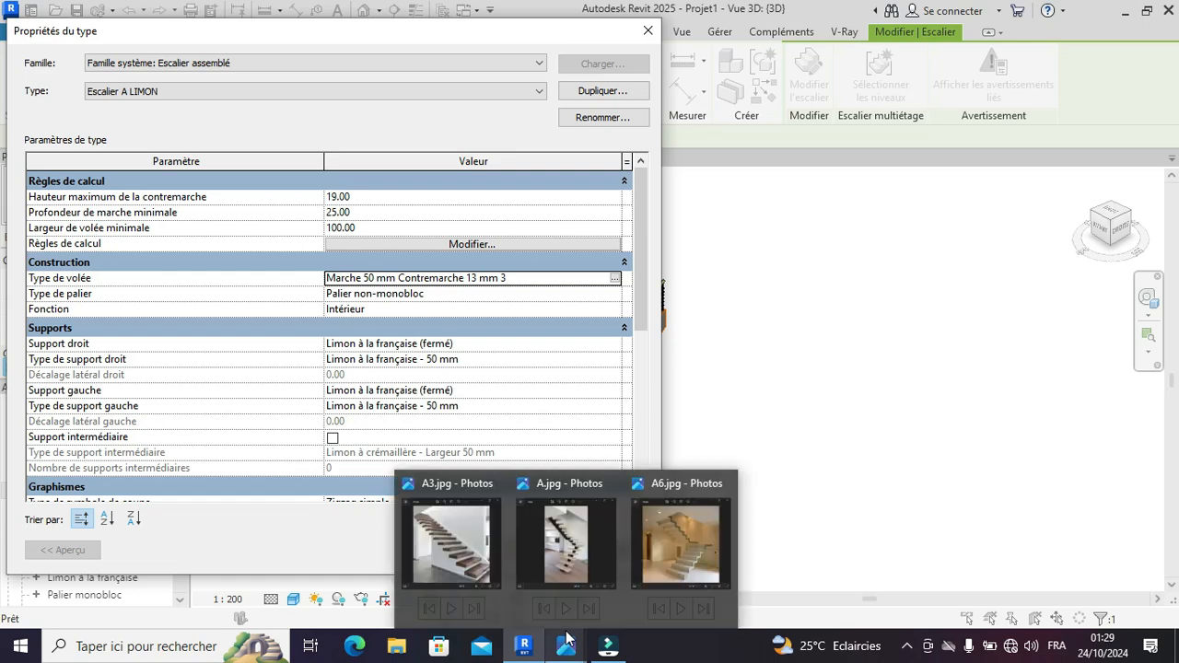
mouse_move(566, 561)
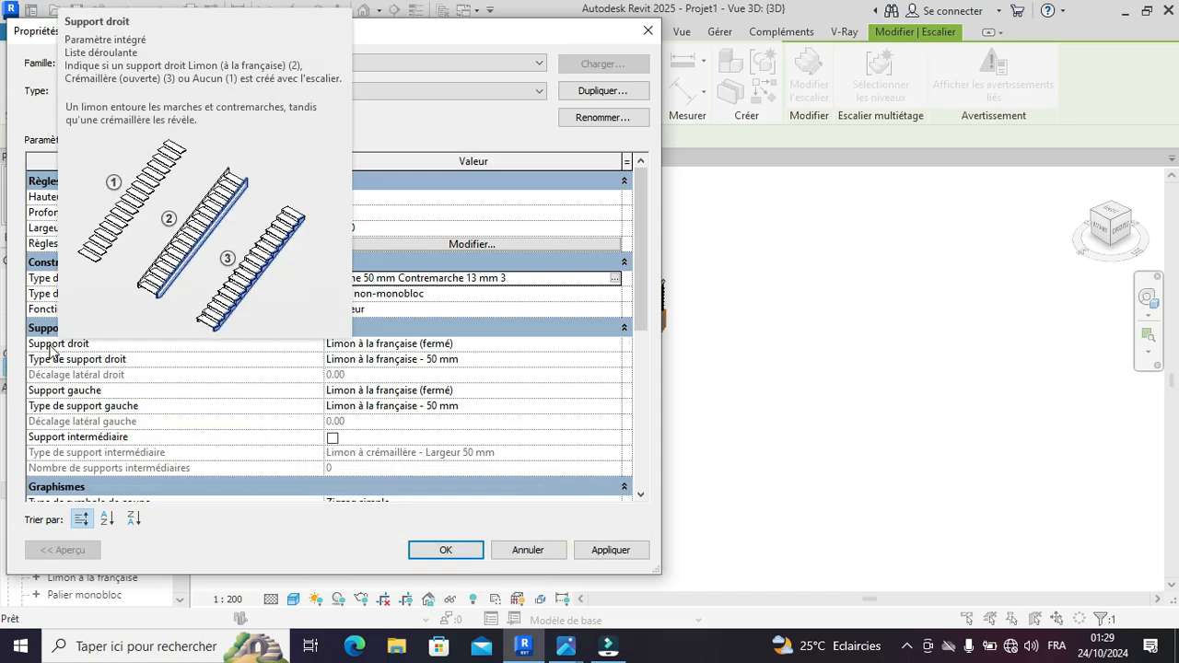
left_click(613, 346)
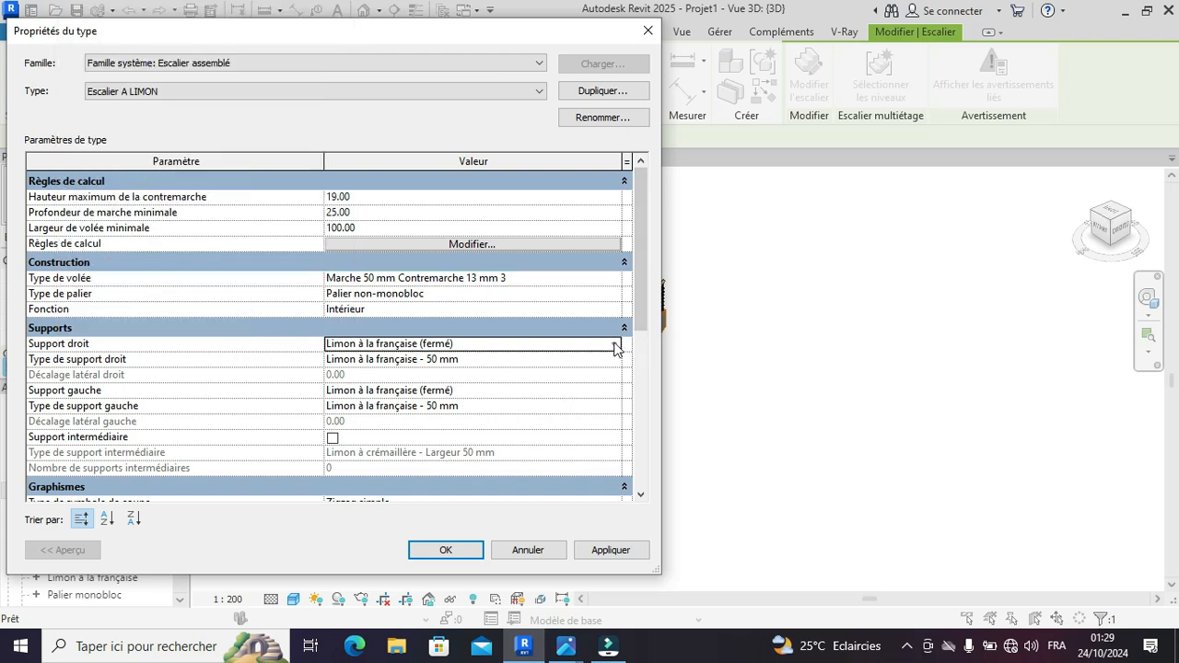
left_click(614, 342)
left_click(382, 358)
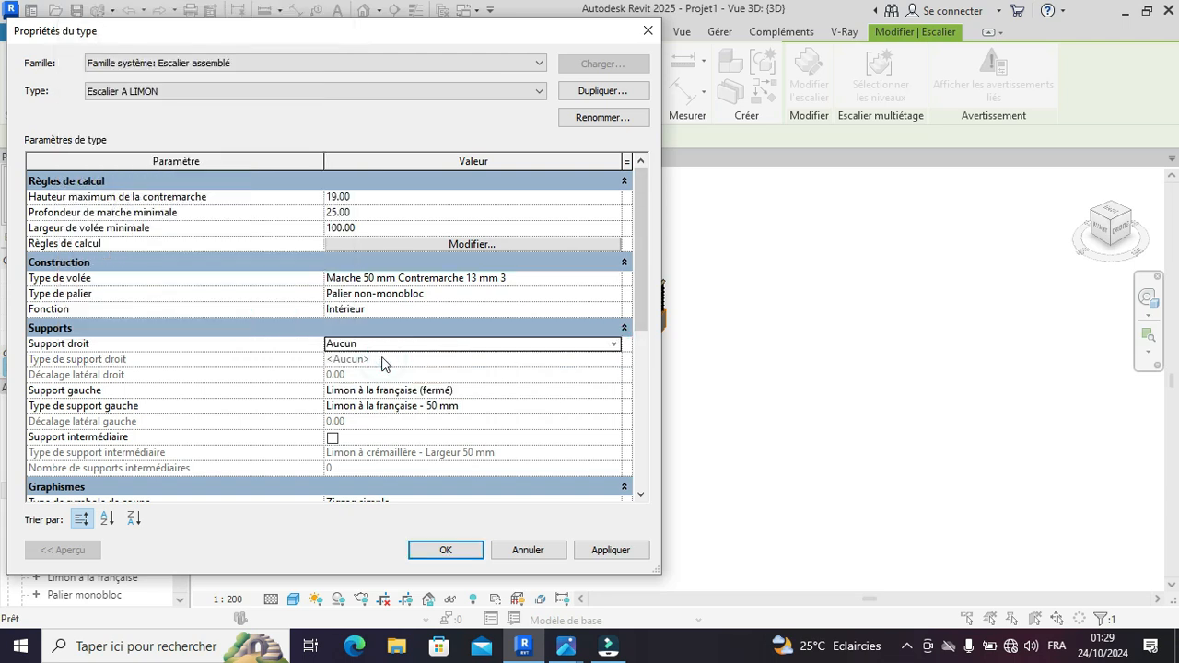
left_click(620, 389)
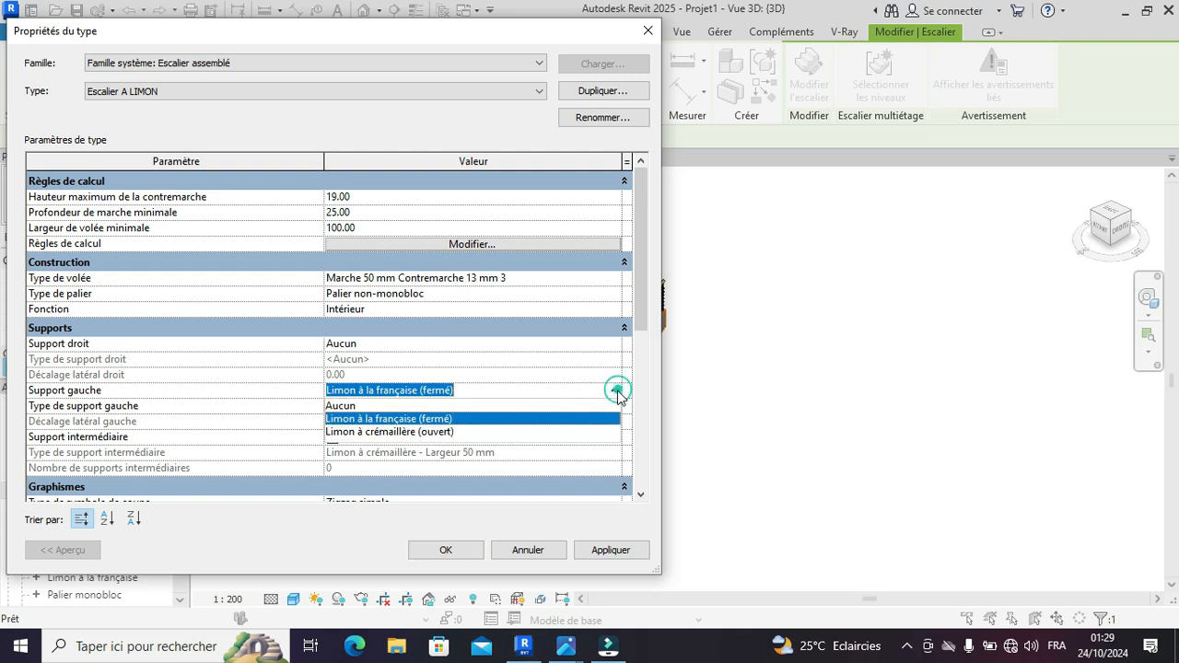
left_click(365, 406)
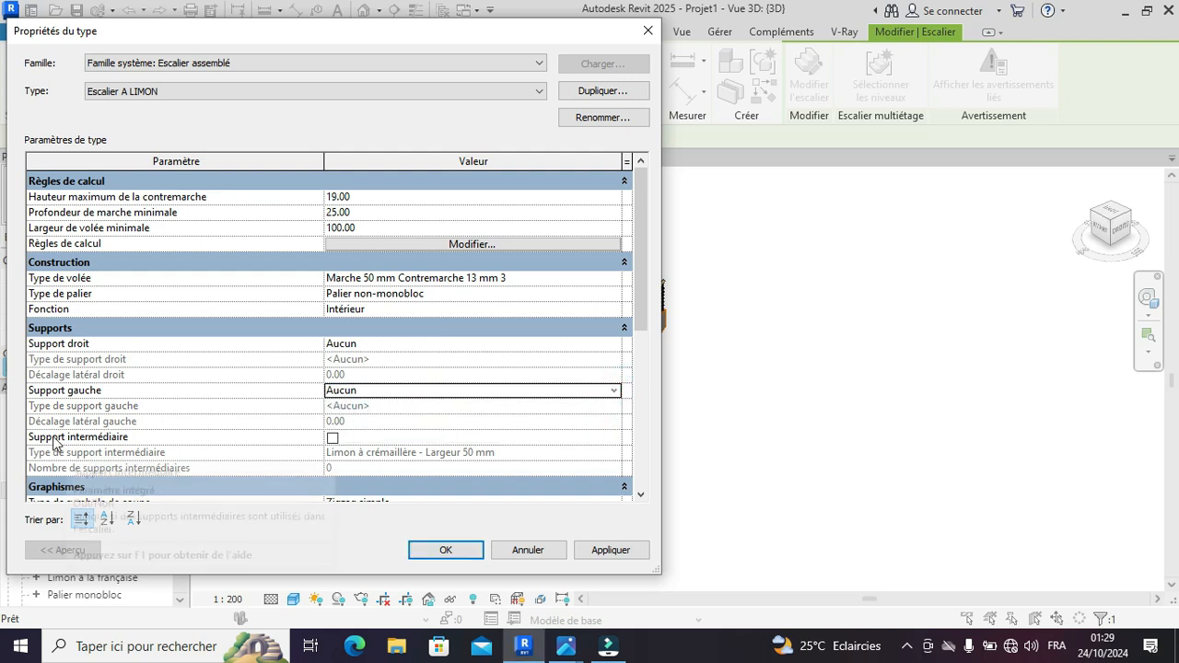
left_click(332, 438)
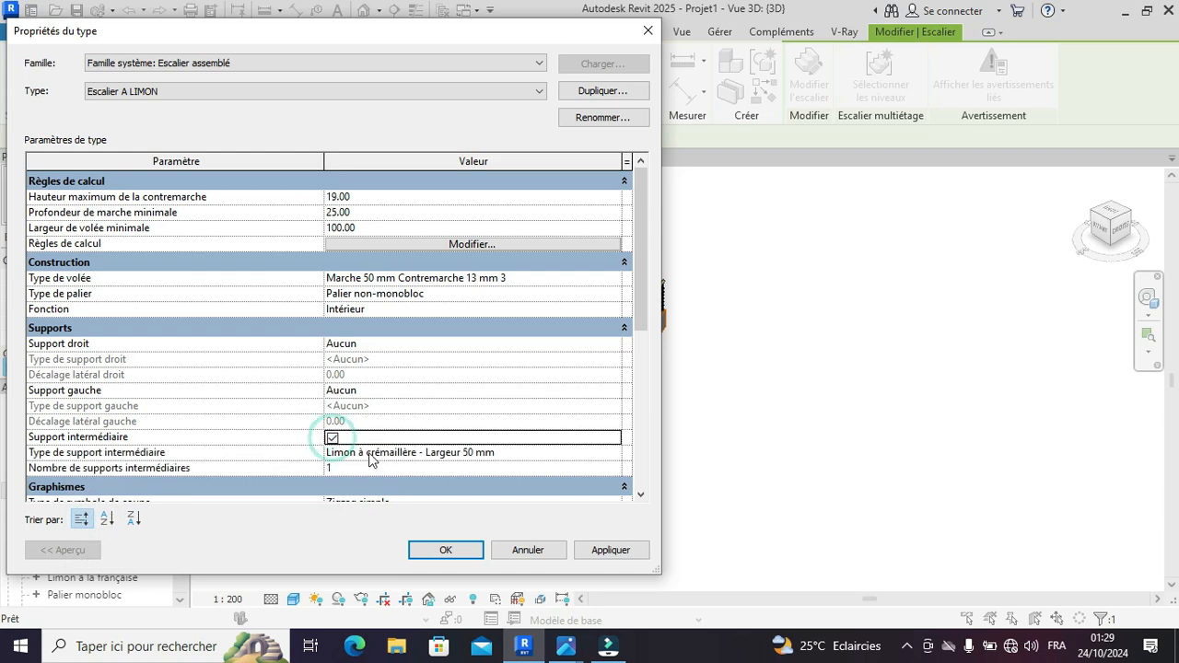
- Apply the support settings to the Escalier A LIMON type and close its type properties
left_click(627, 551)
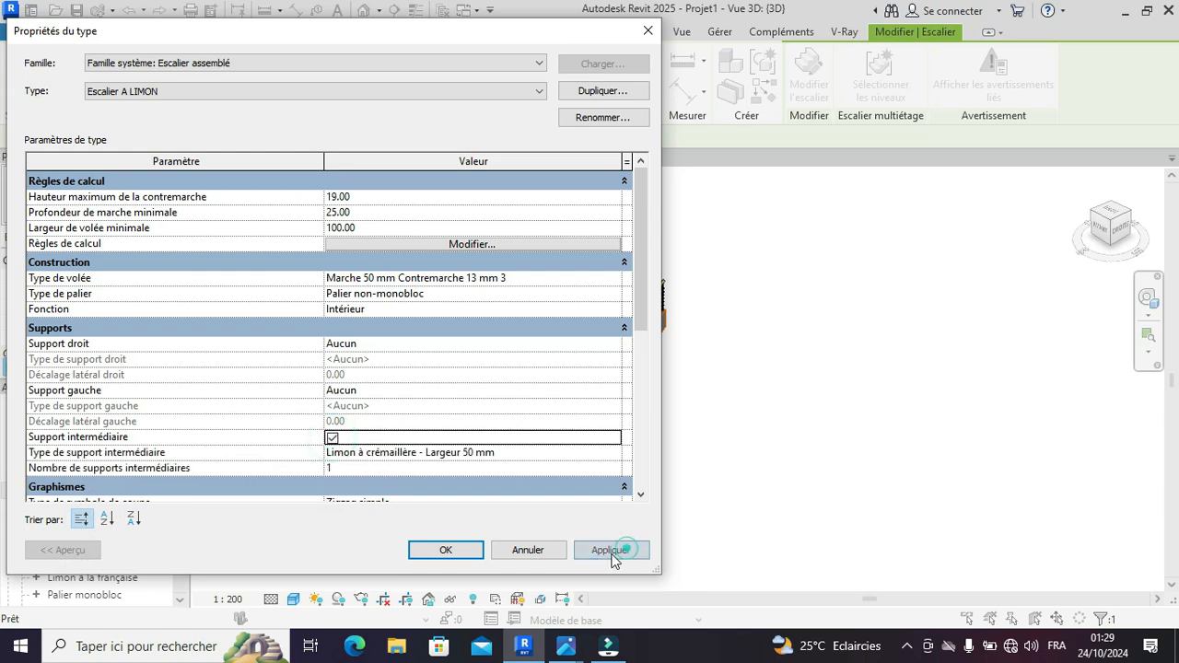
left_click(464, 548)
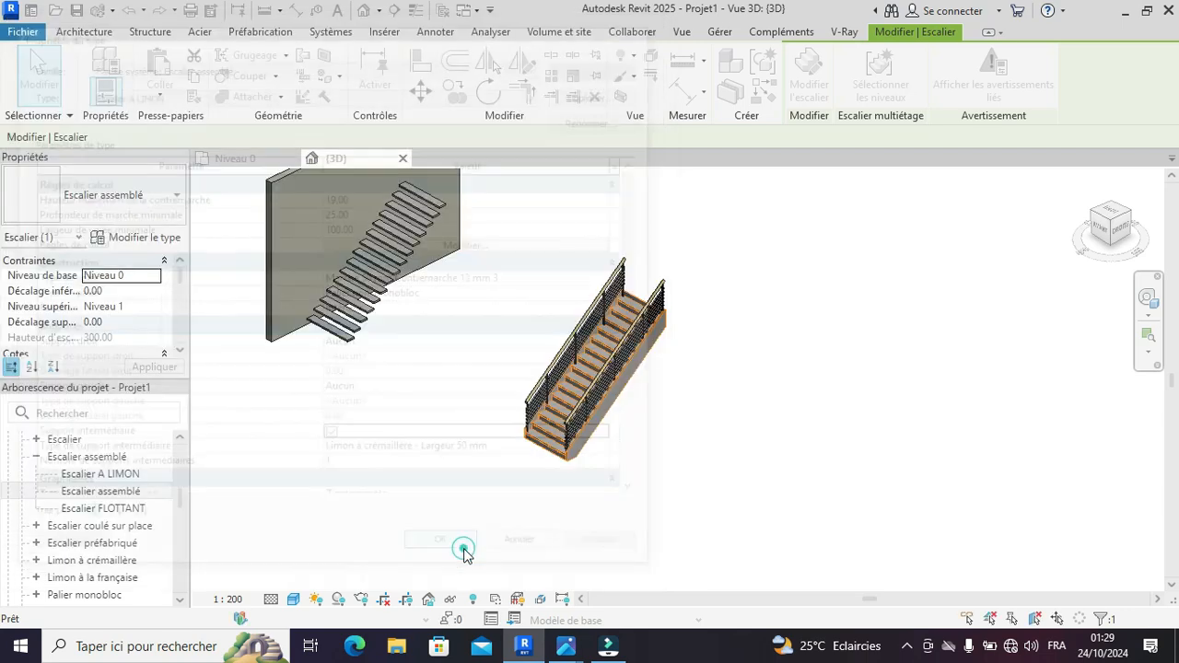
- Delete the railings on both sides of the Escalier A LIMON stair in the 3D view
left_click(668, 451)
mouse_move(662, 443)
middle_mouse_down("shift")
mouse_move(676, 440)
mouse_move(656, 465)
mouse_move(690, 442)
mouse_move(639, 385)
mouse_move(692, 384)
mouse_move(737, 453)
mouse_move(629, 342)
mouse_move(522, 316)
mouse_move(568, 463)
mouse_move(629, 400)
mouse_move(627, 457)
mouse_move(740, 544)
mouse_move(899, 538)
mouse_move(895, 556)
mouse_move(679, 430)
middle_mouse_up("shift")
scroll(568, 464, "up", 5)
scroll(627, 457, "down", 5)
left_click(613, 244)
key("Delete")
left_click(673, 233)
key("Delete")
middle_click_drag(673, 232, 783, 423, "shift")
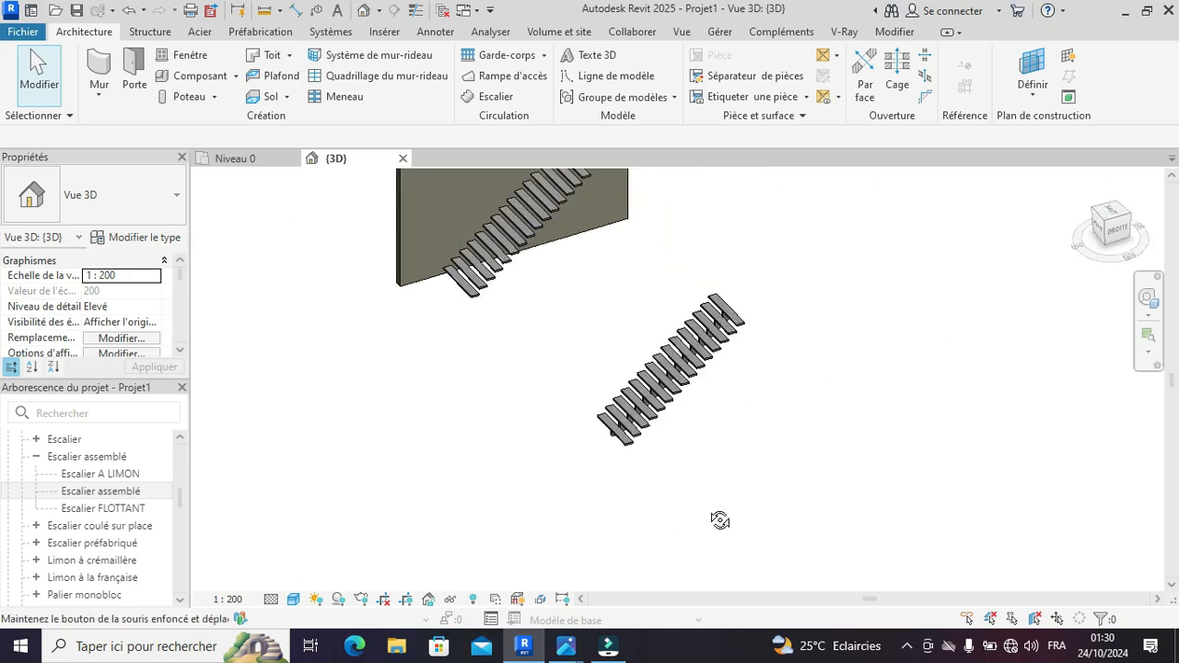
middle_click_drag(721, 521, 645, 571, "shift")
- Switch to Photos to compare the stair with A.jpg and examine the twin-stringer stair in A1.jpg
mouse_move(565, 644)
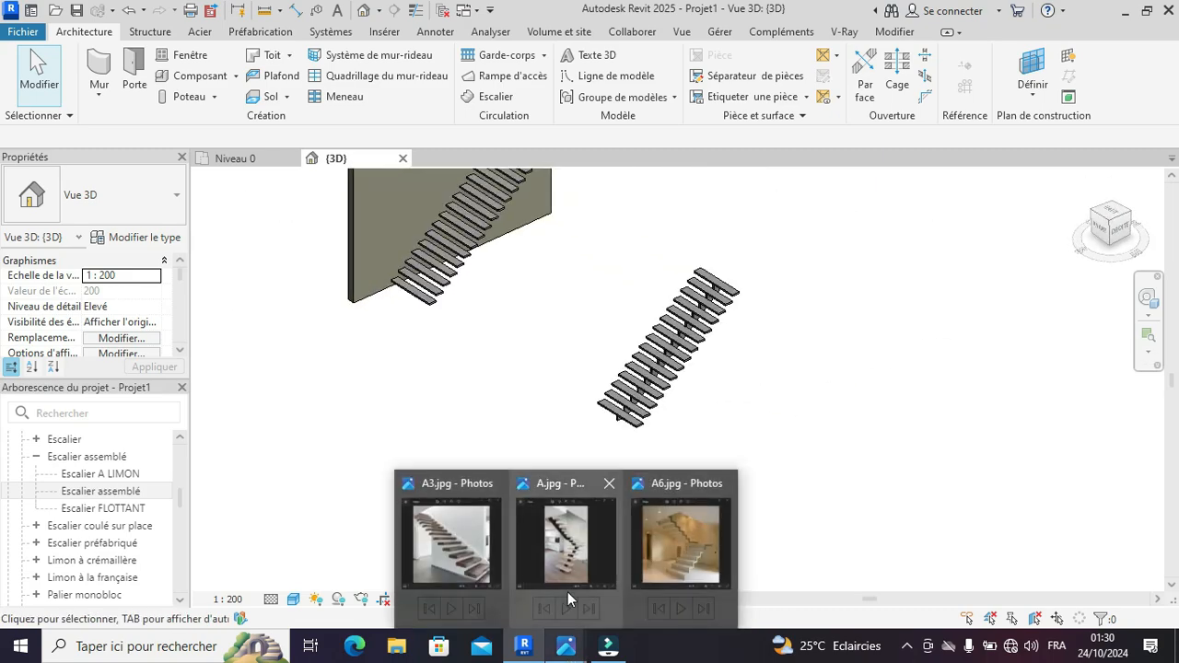
left_click(567, 565)
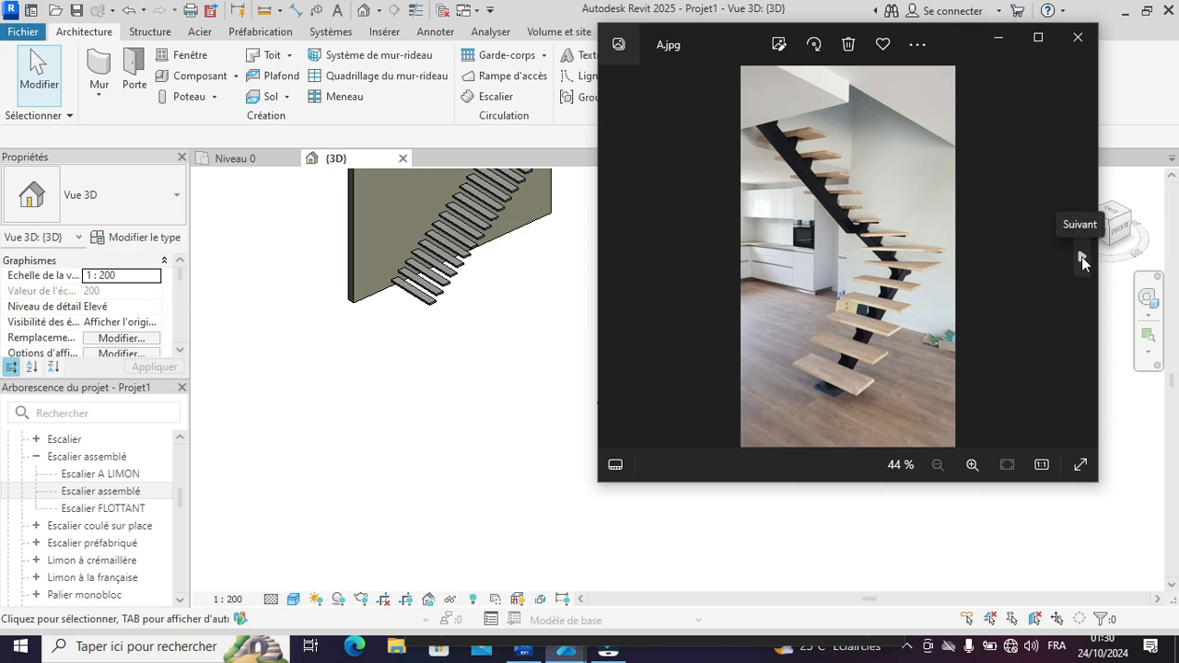
left_click(1082, 256)
left_click(1081, 256)
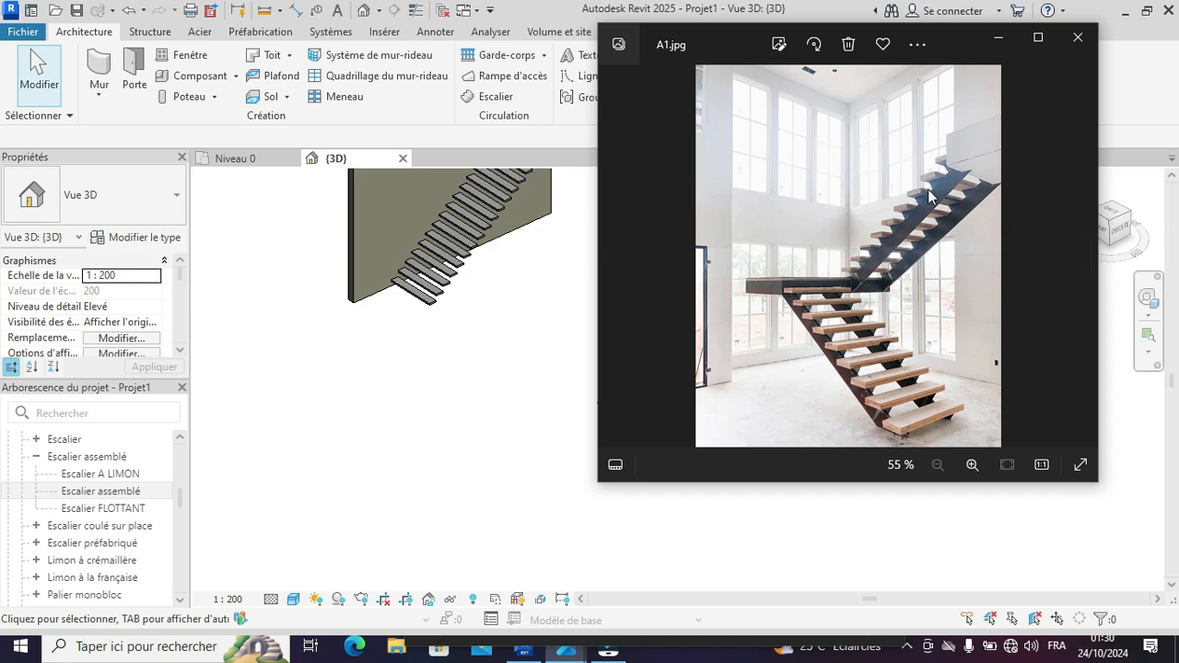
left_click(997, 39)
- In Revit, disable the intermediate support of Escalier A LIMON and set both its right and left supports to Limon à crémaillère (ouvert)
scroll(447, 443, "down", 1)
scroll(698, 291, "up", 3)
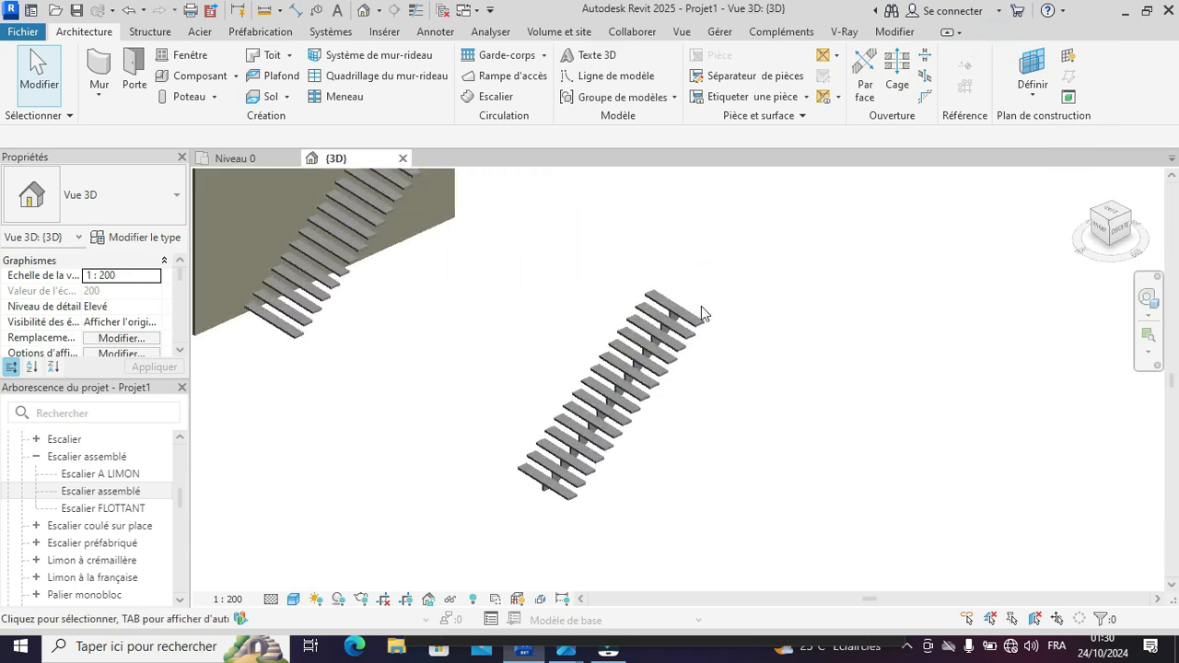
left_click(663, 353)
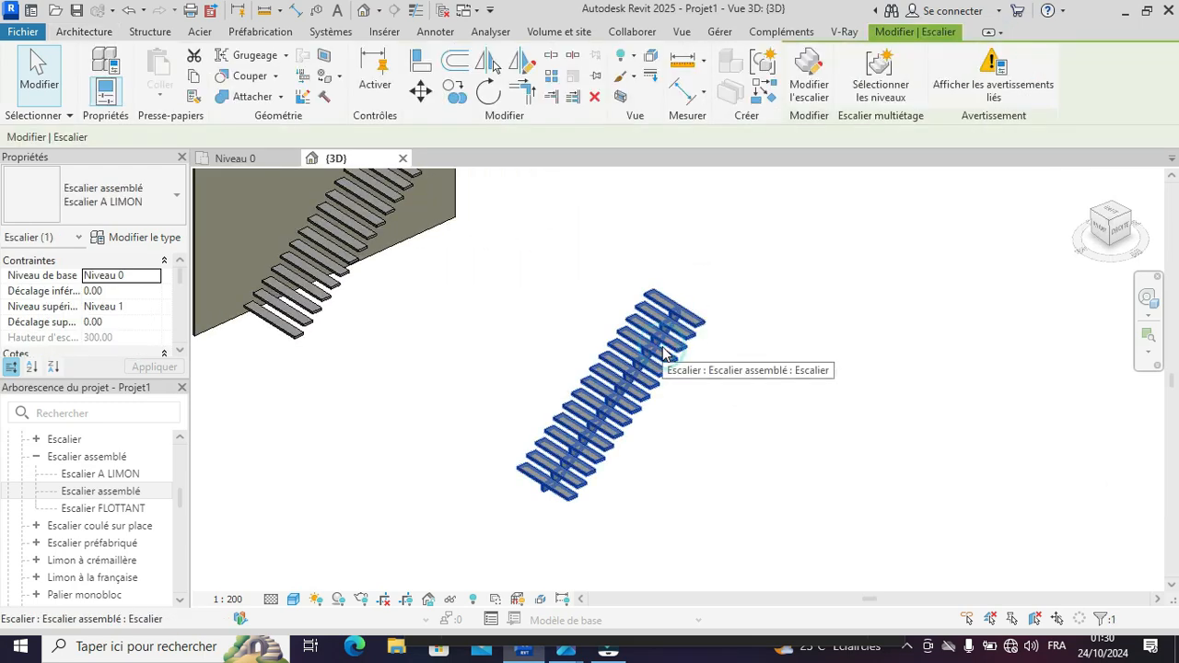
left_click(128, 241)
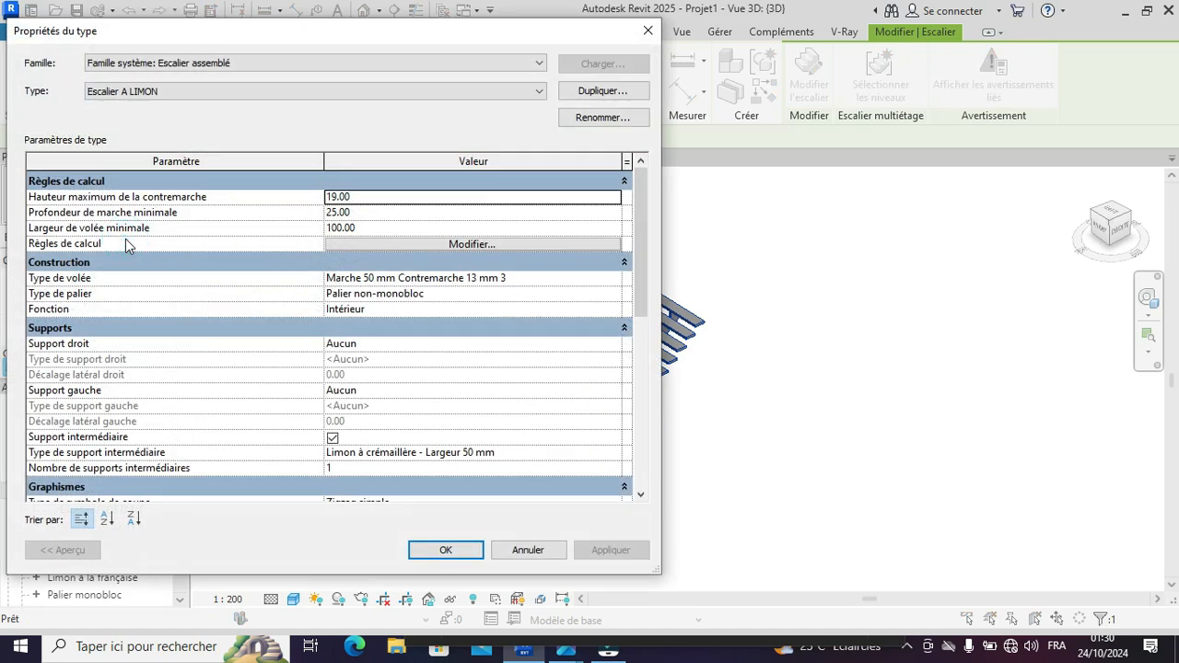
left_click(333, 440)
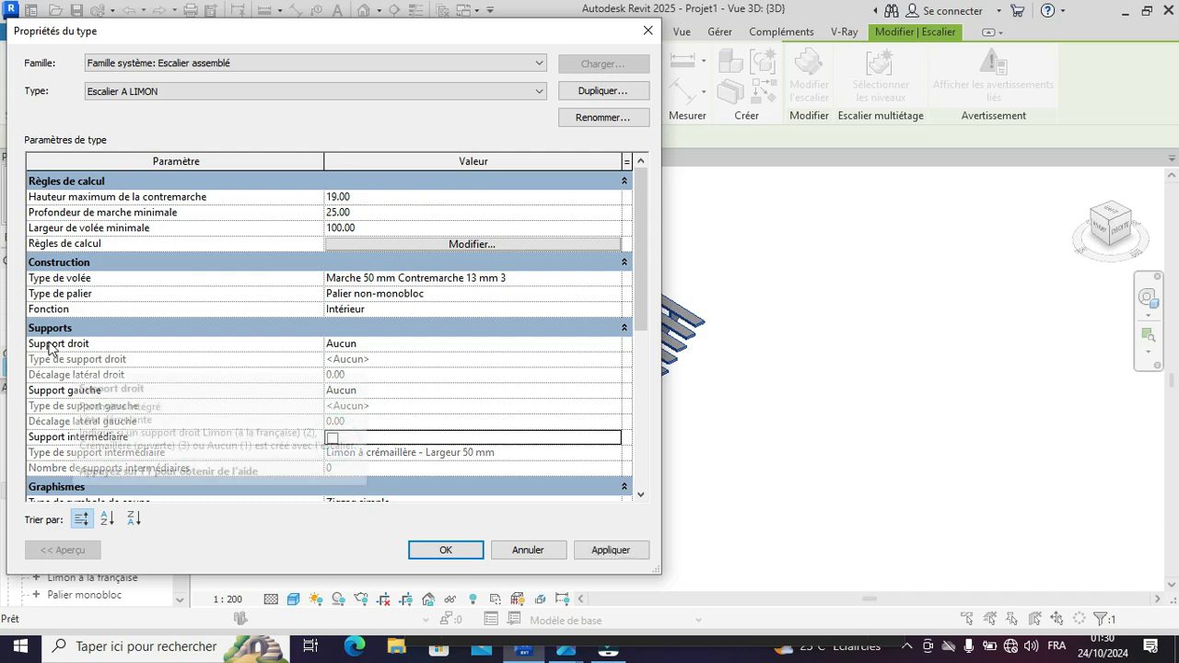
left_click(617, 346)
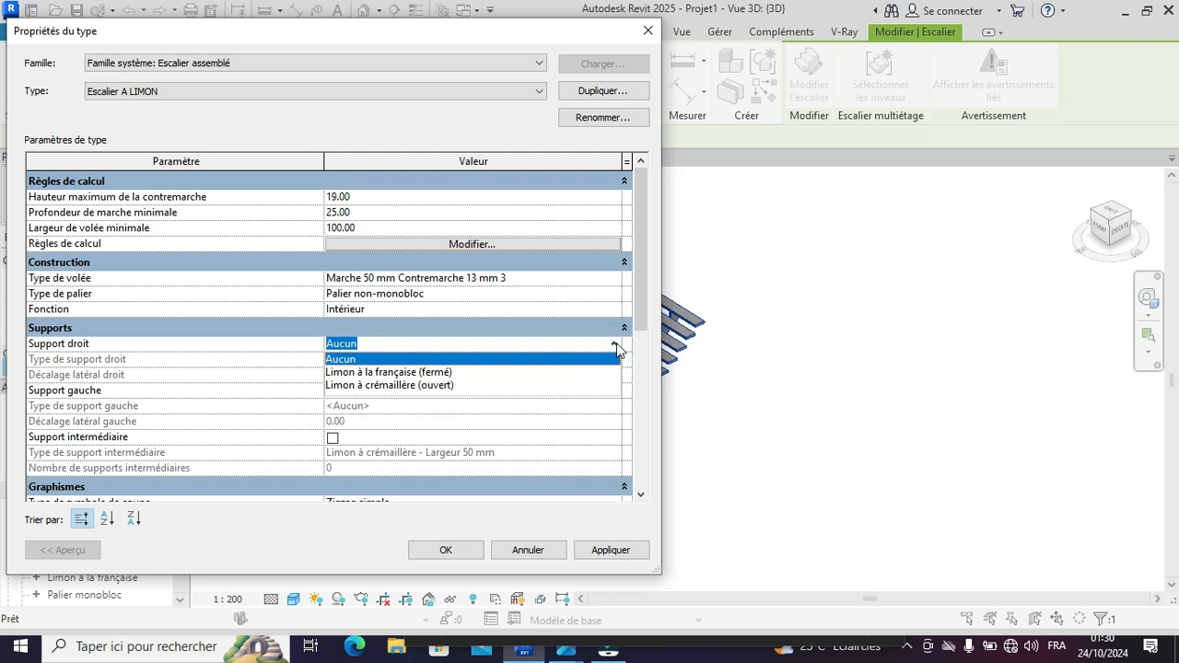
left_click(410, 385)
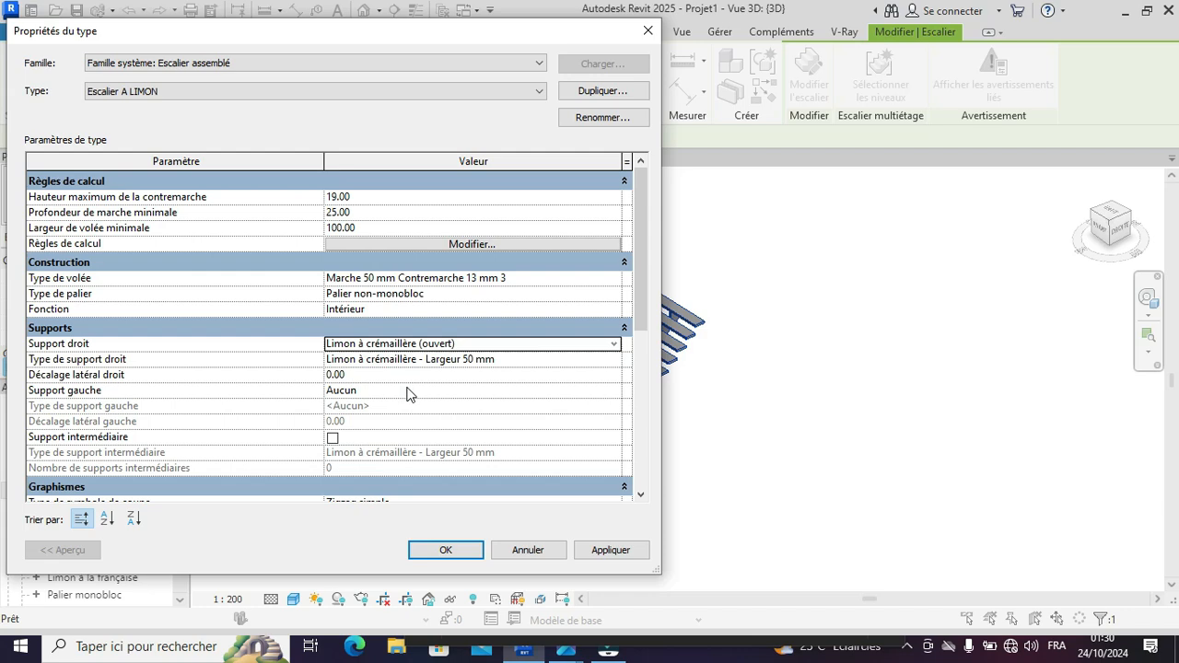
left_click(611, 391)
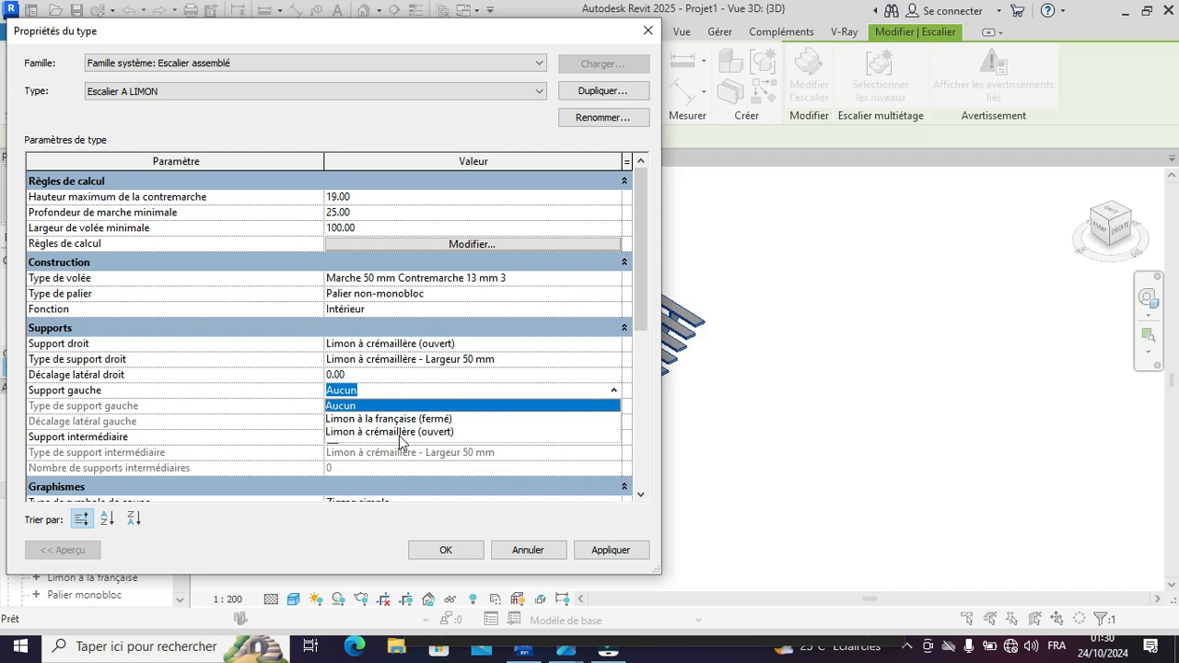
left_click(398, 433)
left_click(607, 550)
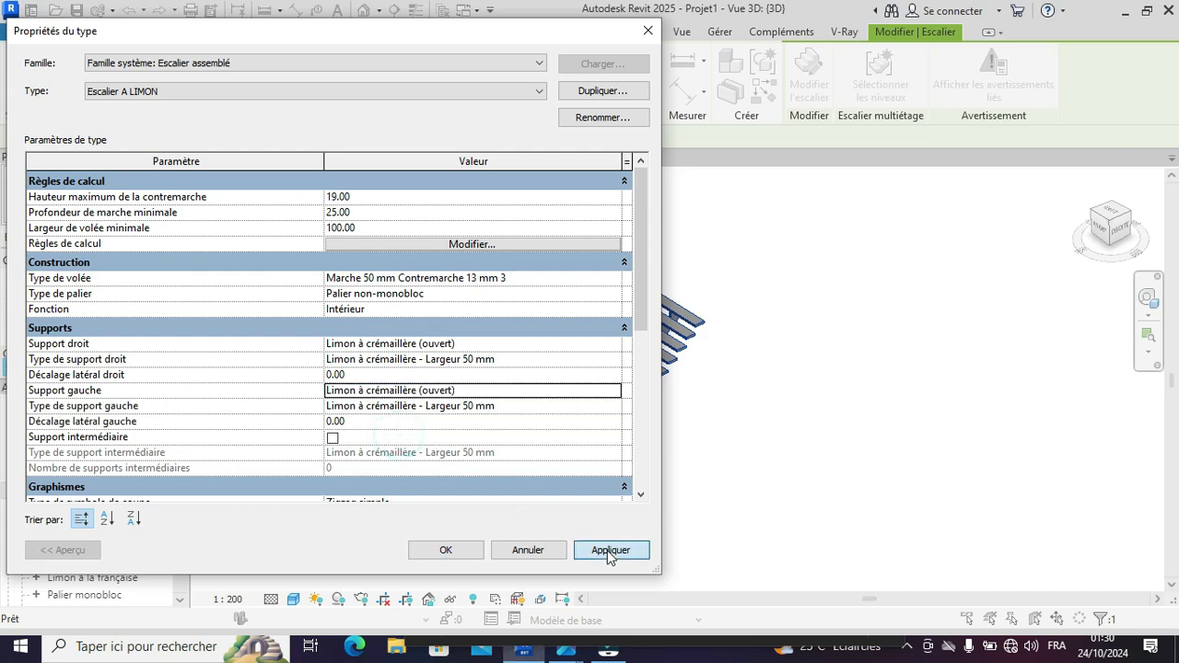
left_click(460, 550)
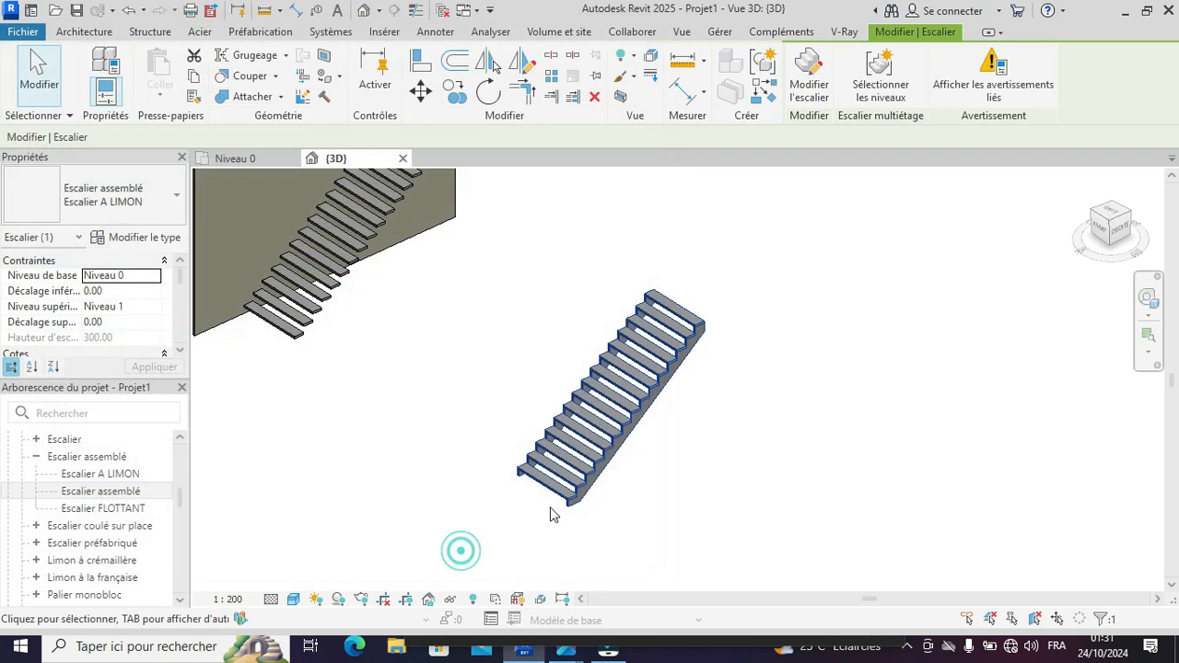
- Check the A1.jpg reference and set the right and left lateral offsets of the Escalier A LIMON supports to 10
mouse_move(710, 512)
middle_mouse_down("shift")
mouse_move(510, 371)
mouse_move(452, 430)
mouse_move(574, 455)
mouse_move(700, 408)
mouse_move(809, 415)
mouse_move(623, 452)
mouse_move(500, 377)
mouse_move(706, 500)
middle_mouse_up("shift")
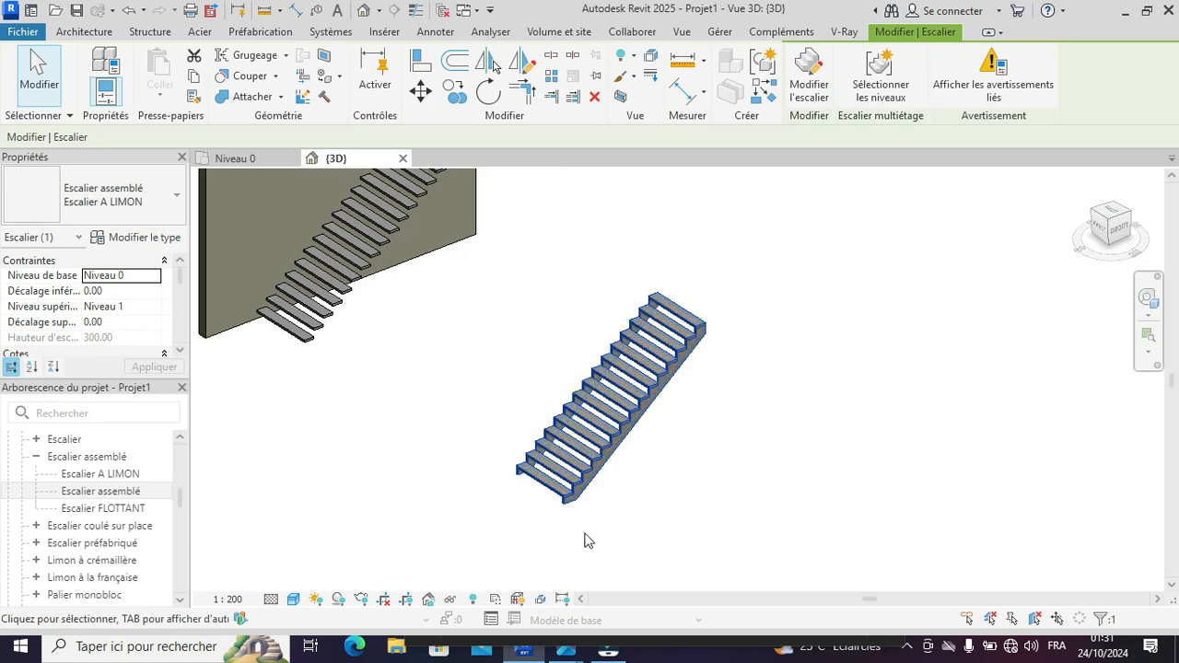
middle_click_drag(739, 429, 682, 477, "shift")
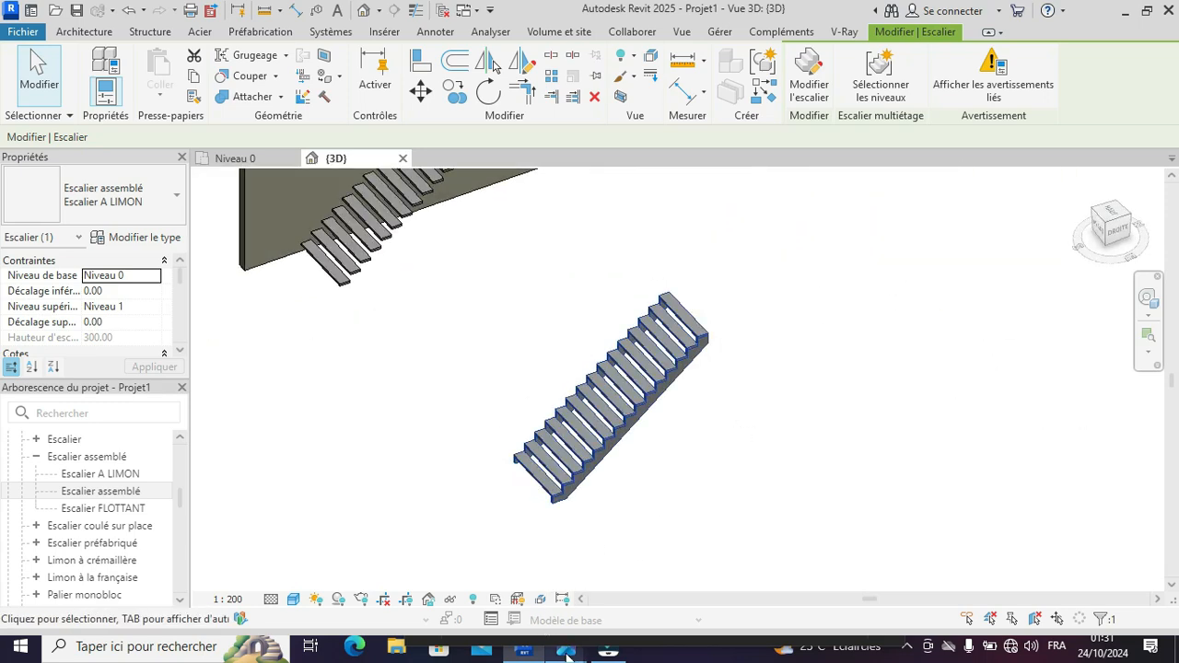
mouse_move(569, 656)
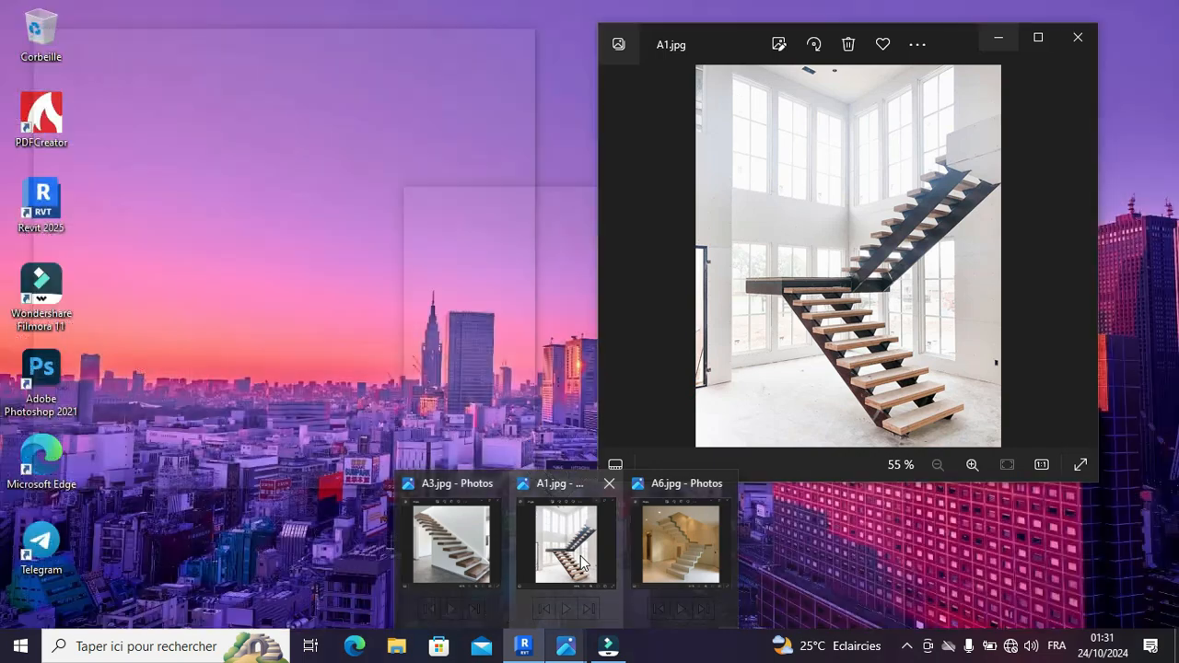
left_click(584, 559)
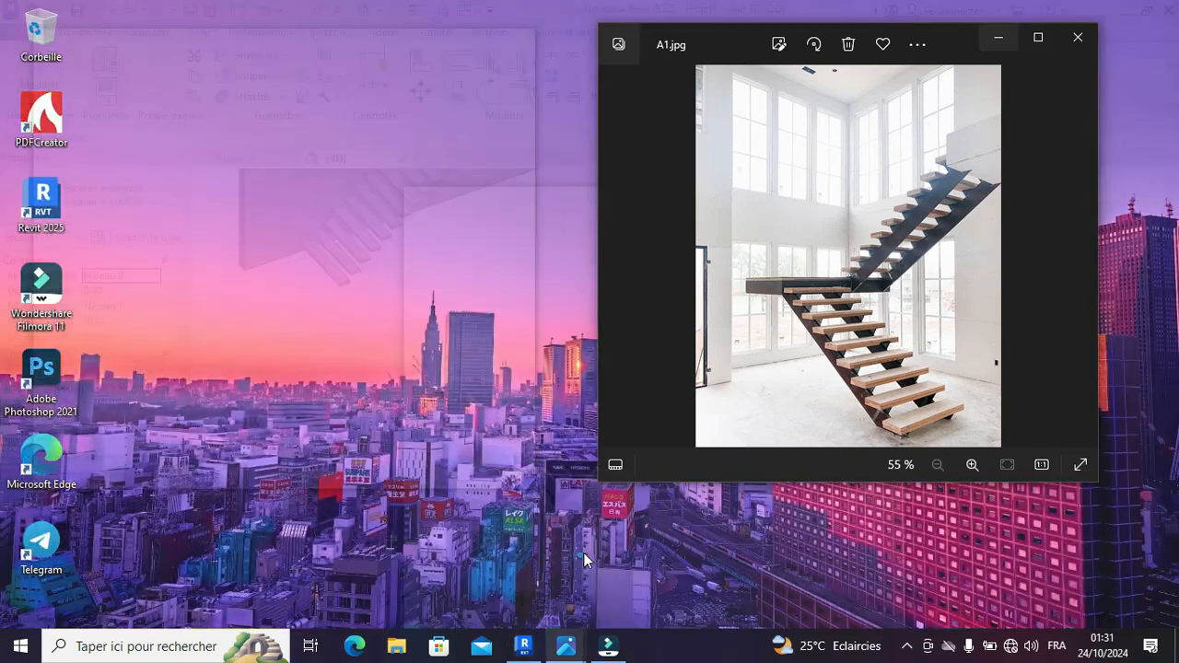
left_click(632, 539)
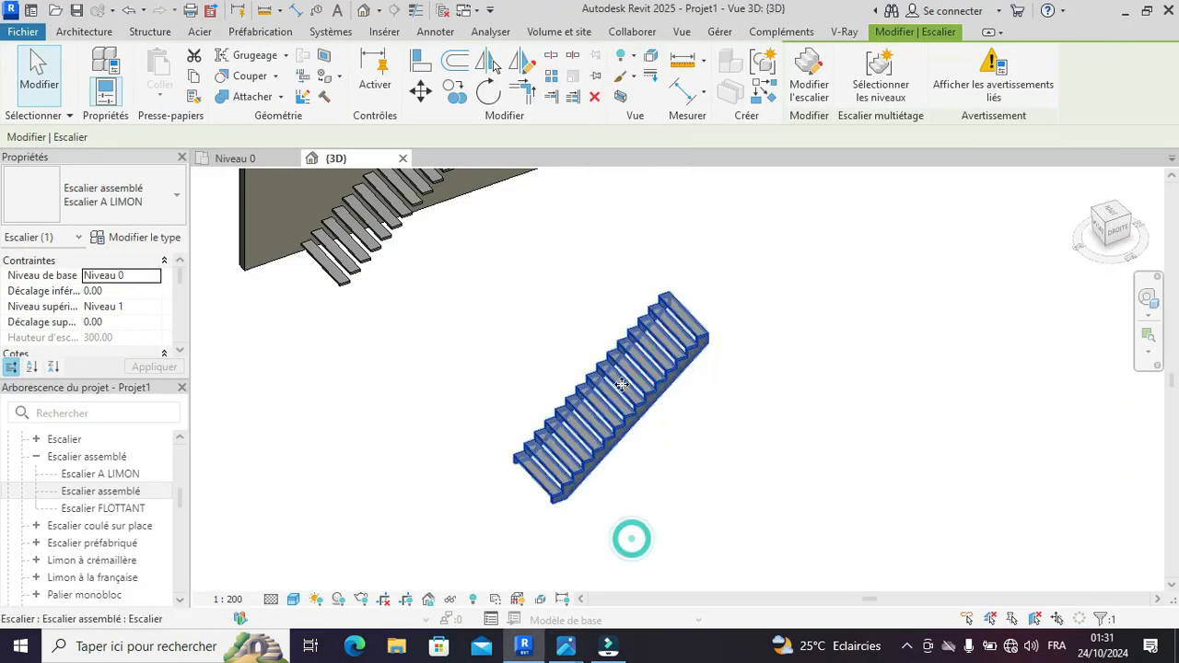
left_click(162, 242)
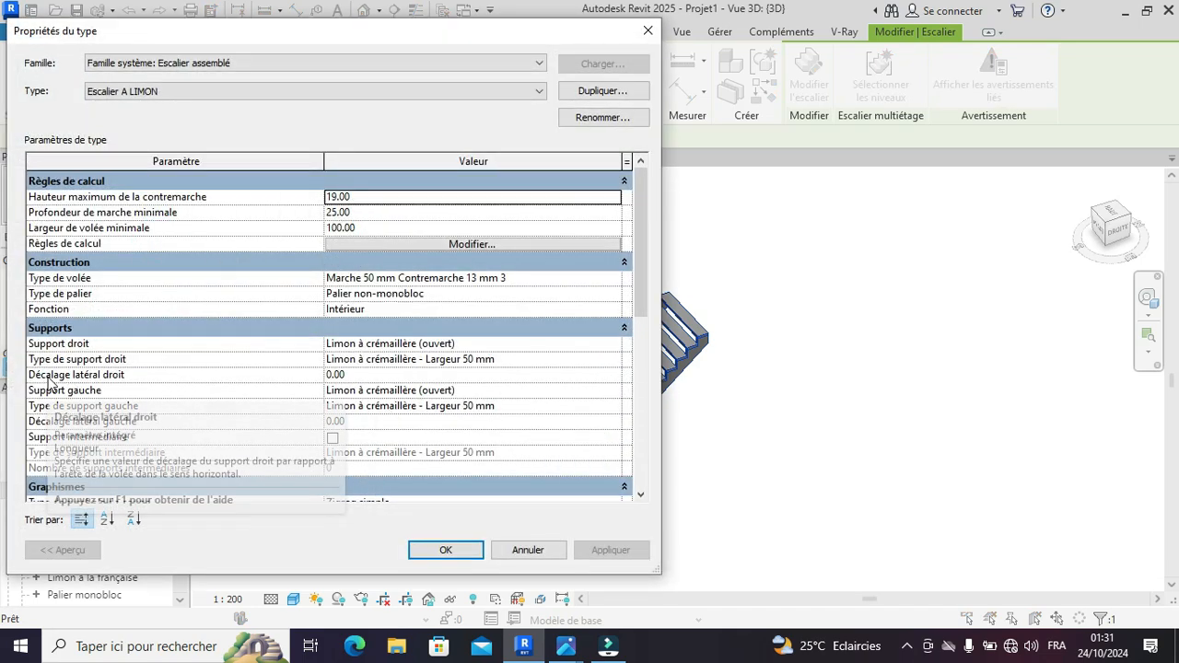
left_click(351, 374)
double_click(355, 372)
type("1")
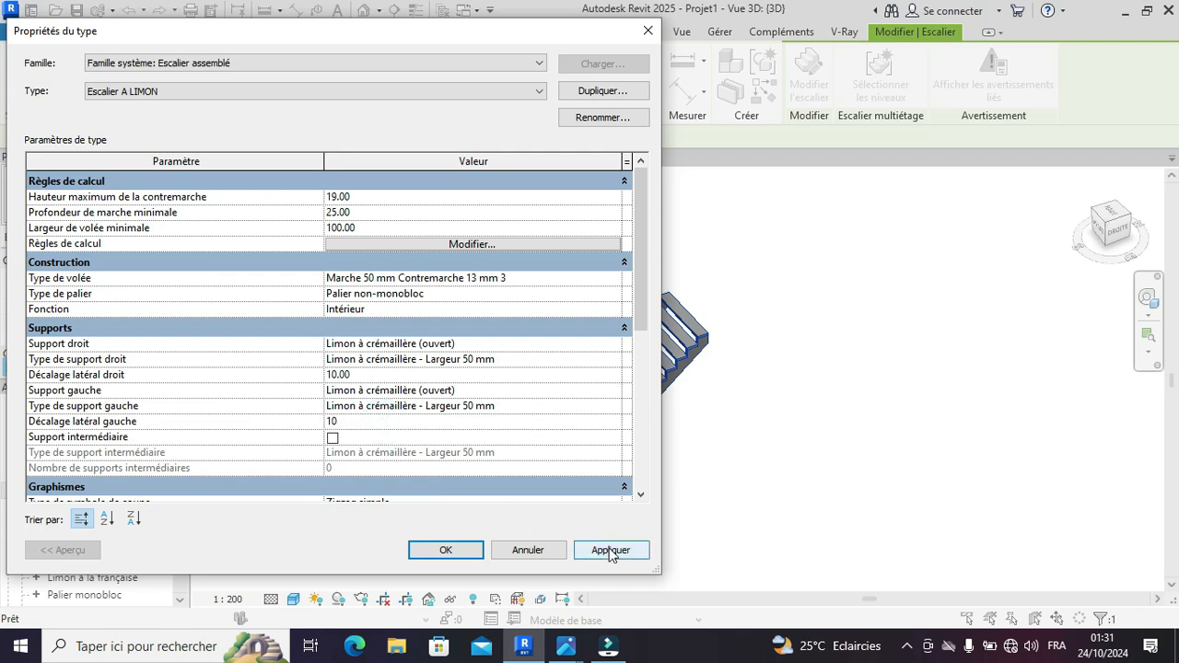
left_click(450, 552)
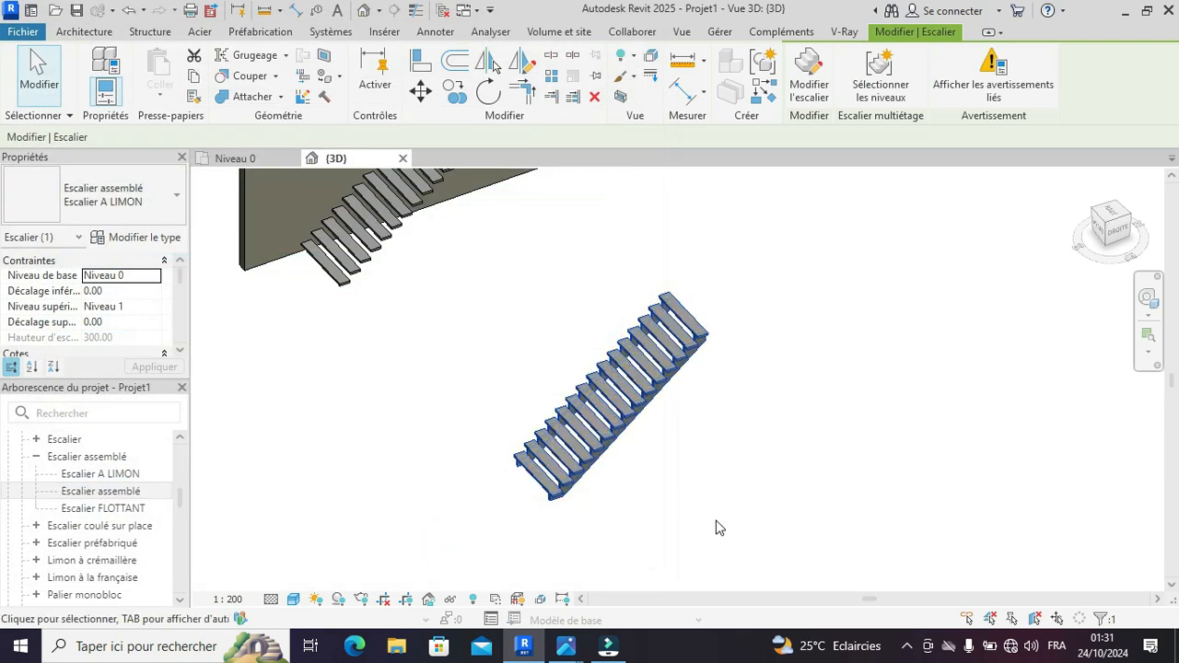
- Inspect the offset stringers in 3D and compare the modelled stairs with the A3.jpg, A.jpg and A1.jpg reference photos
middle_click_drag(730, 524, 552, 515, "shift")
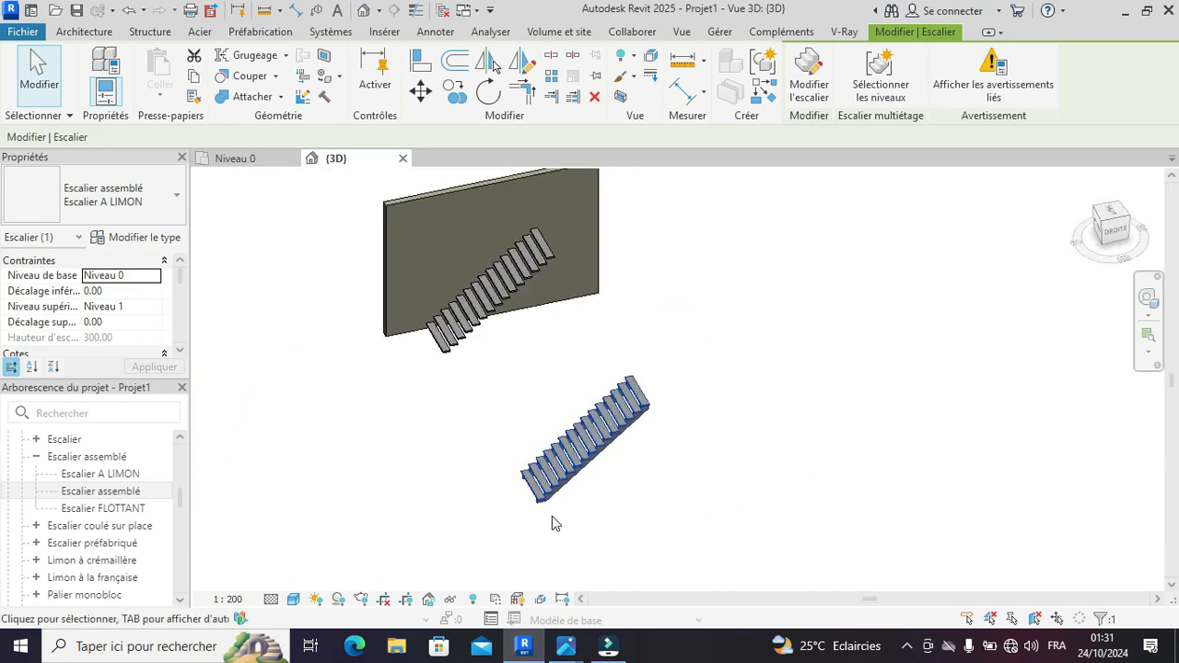
middle_click_drag(718, 538, 651, 519, "shift")
mouse_move(566, 645)
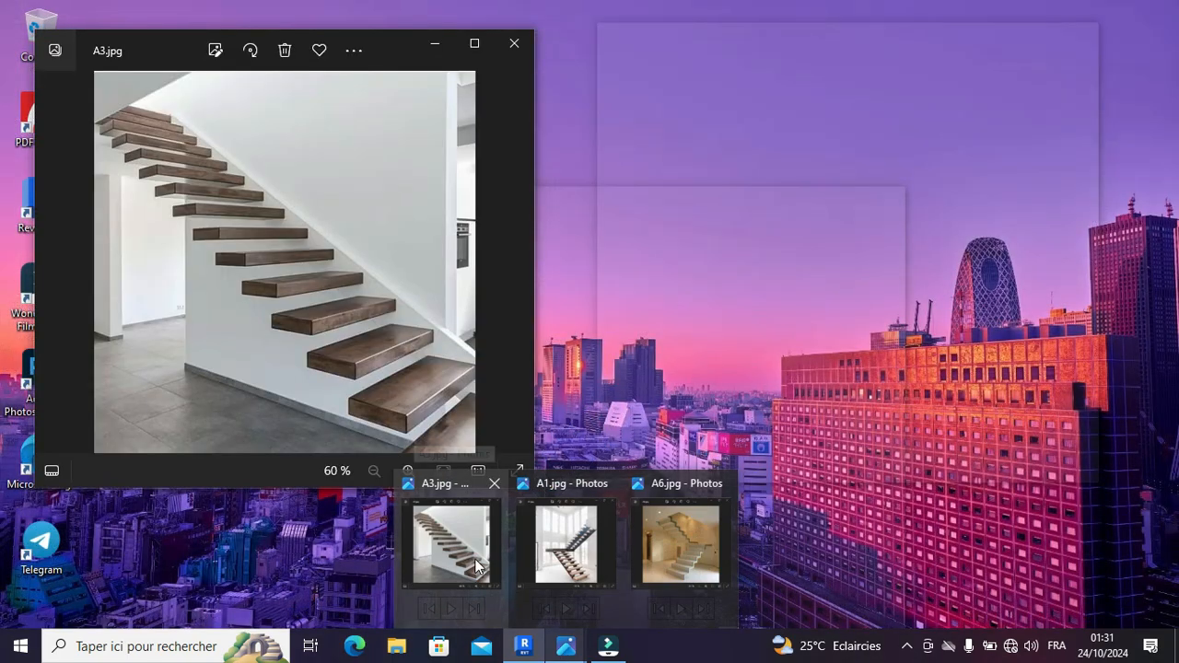
left_click(476, 566)
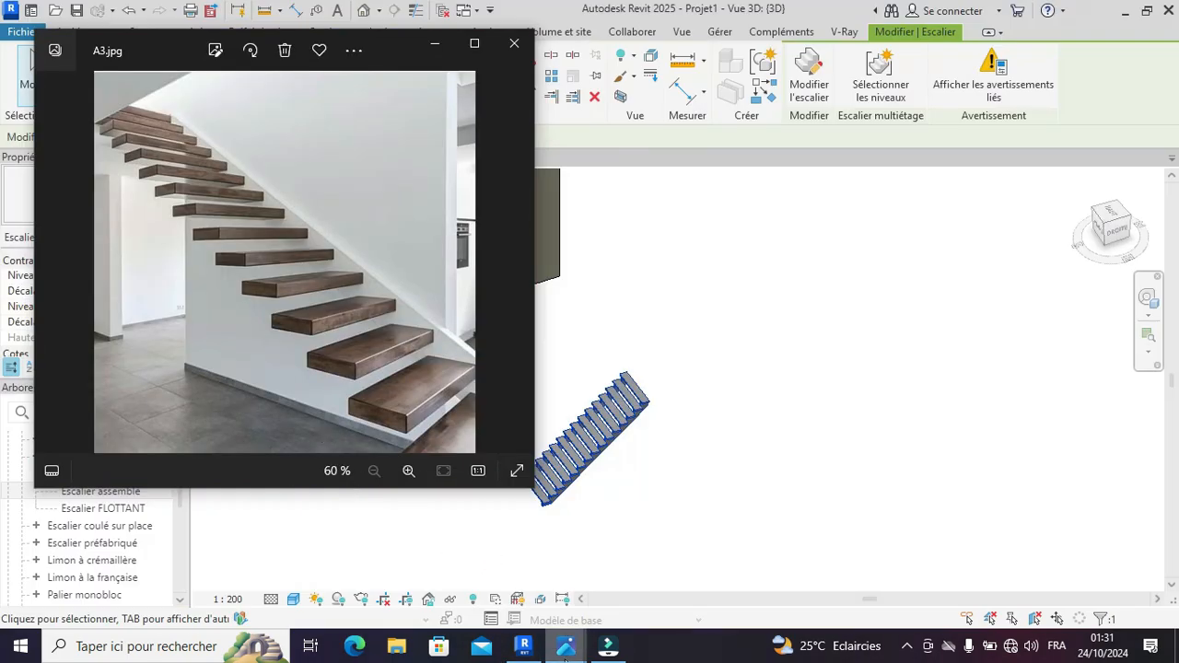
mouse_move(565, 656)
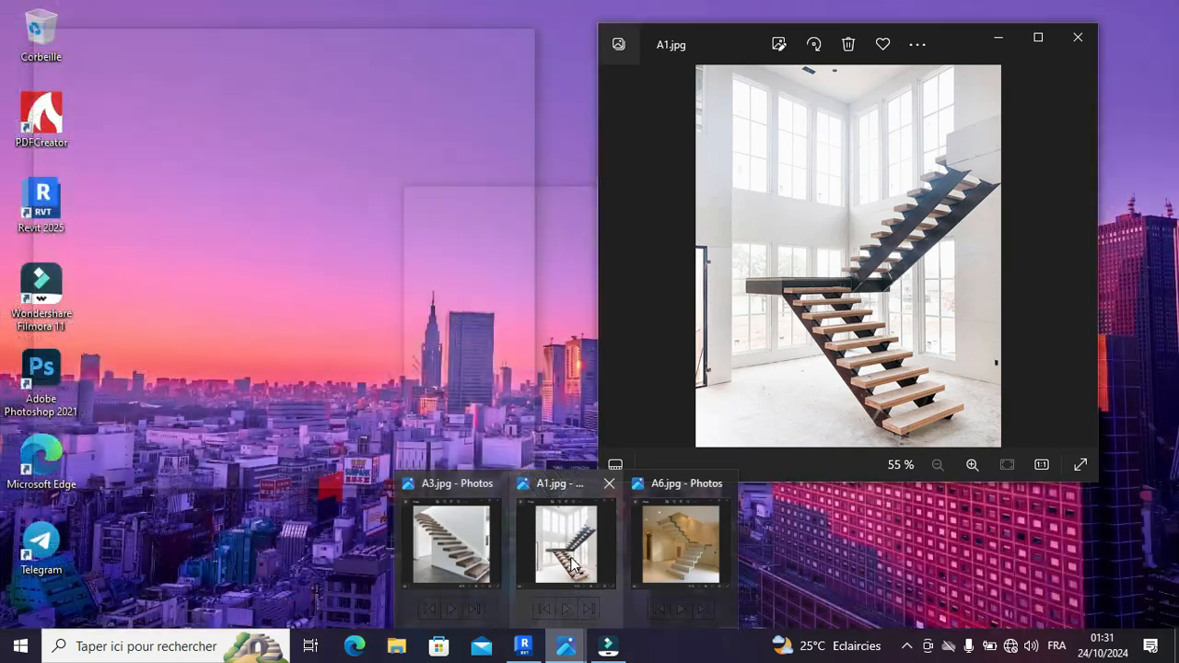
left_click(572, 564)
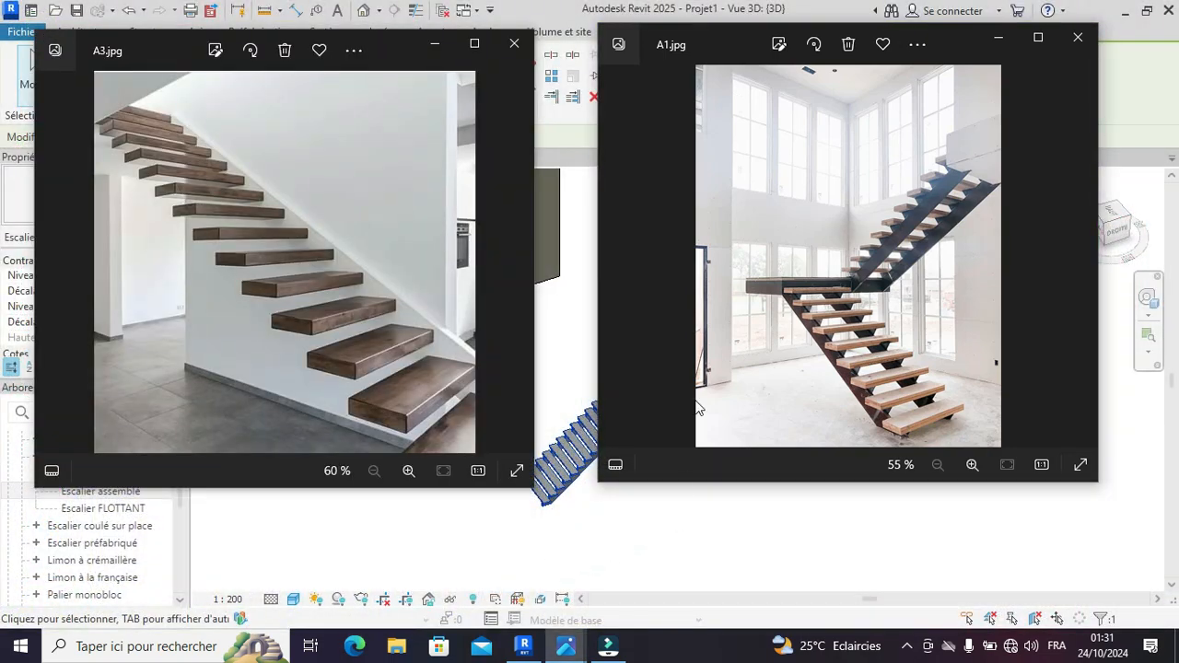
left_click(612, 254)
left_click(612, 255)
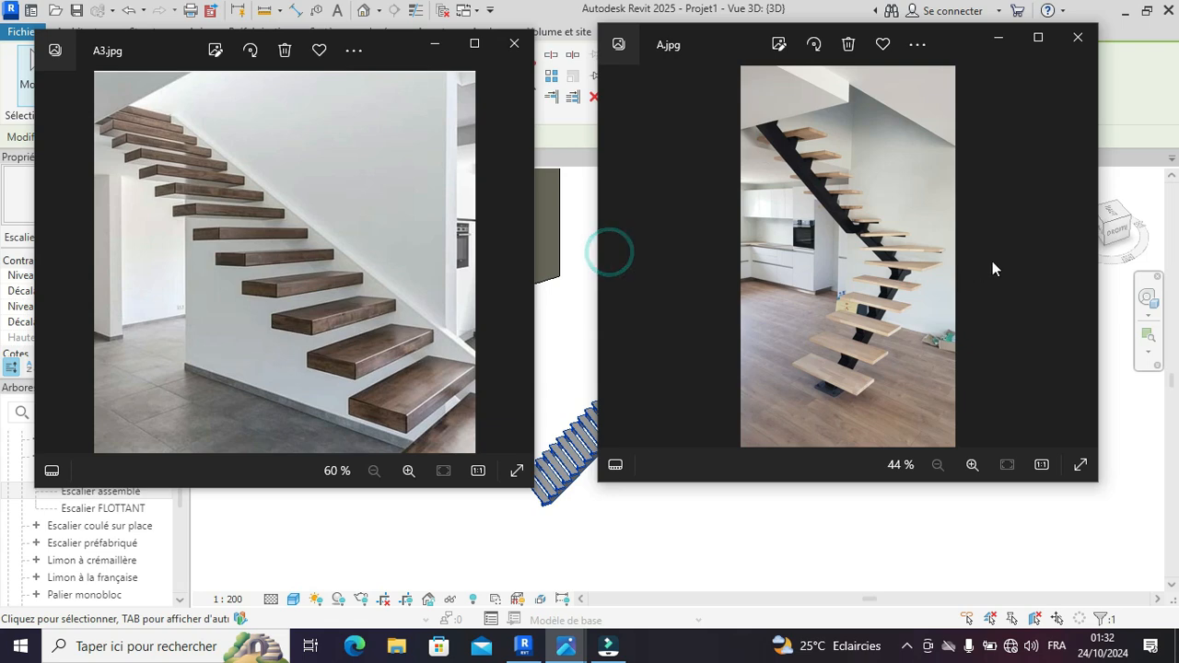
left_click(1074, 257)
left_click(1075, 257)
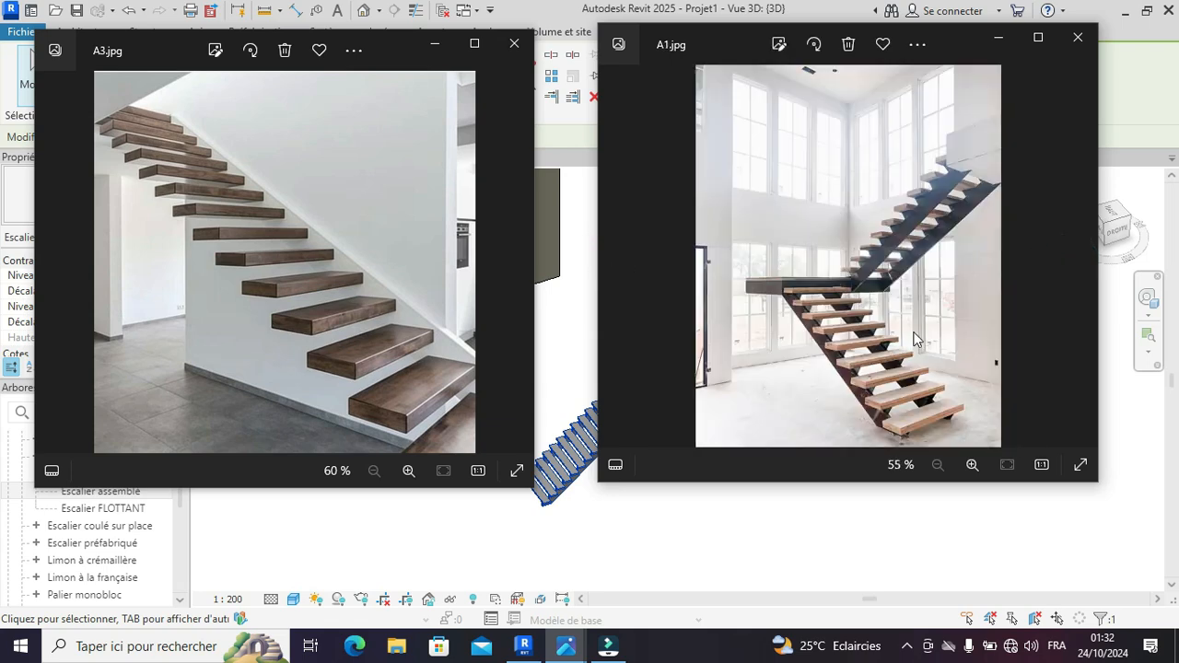
- Examine the stepped stair designs in the A6.jpg and A8.jpg reference photos and return to the Revit model
mouse_move(564, 647)
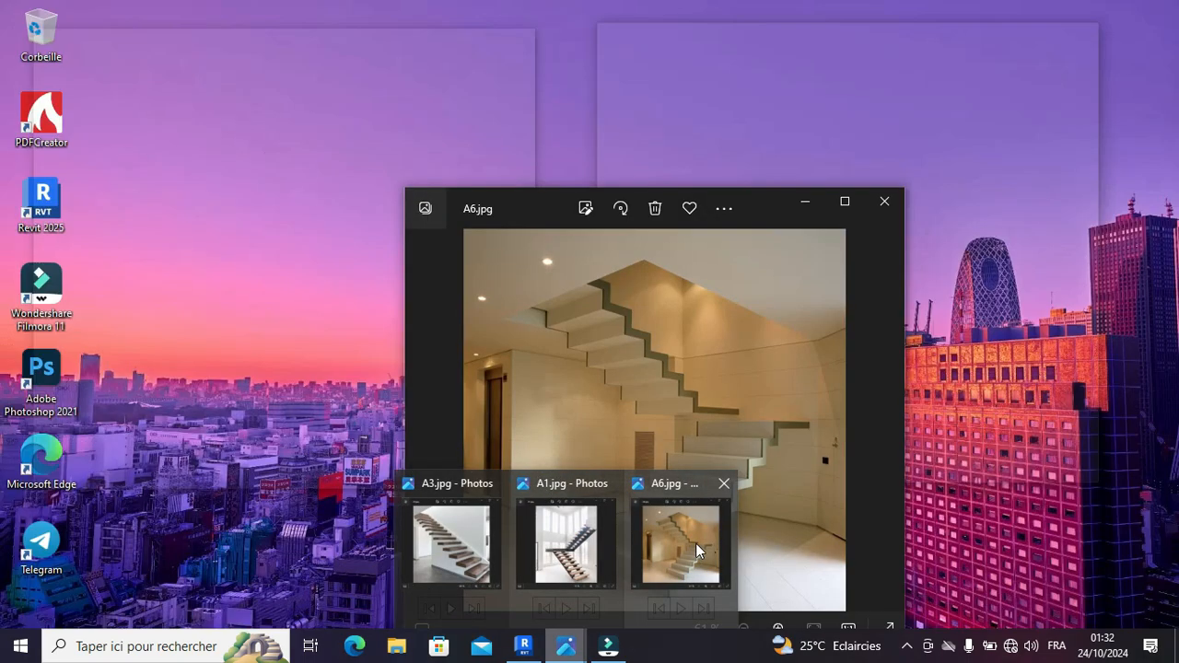
left_click(695, 543)
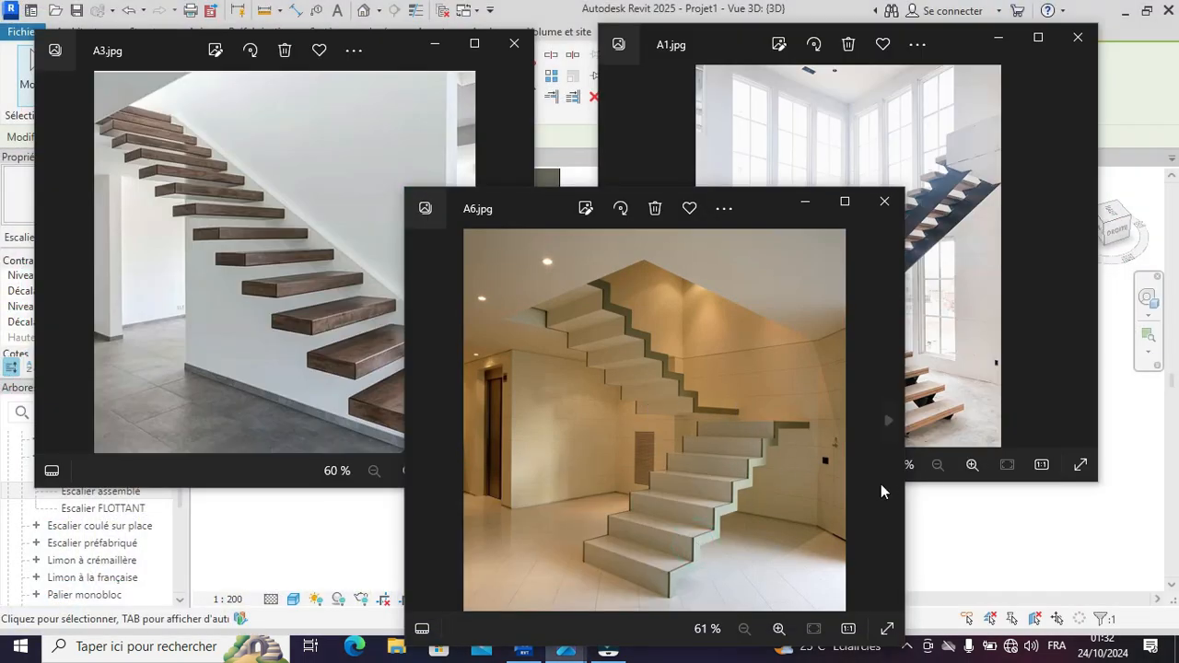
left_click(890, 424)
left_click(890, 424)
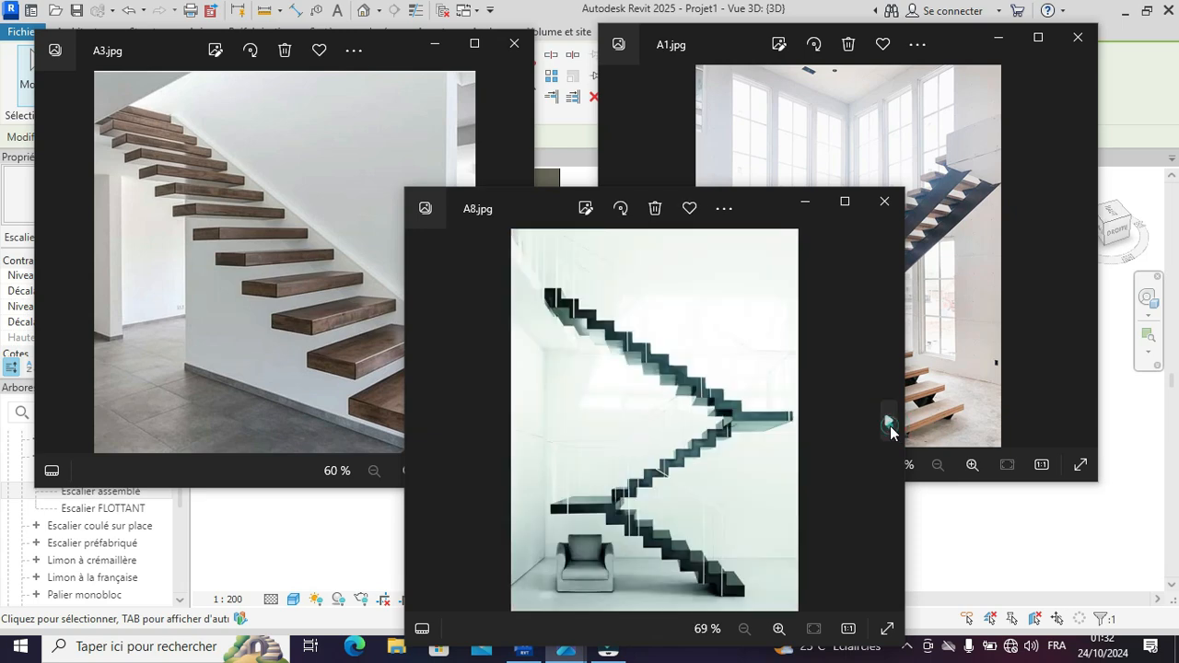
left_click(429, 427)
left_click(430, 427)
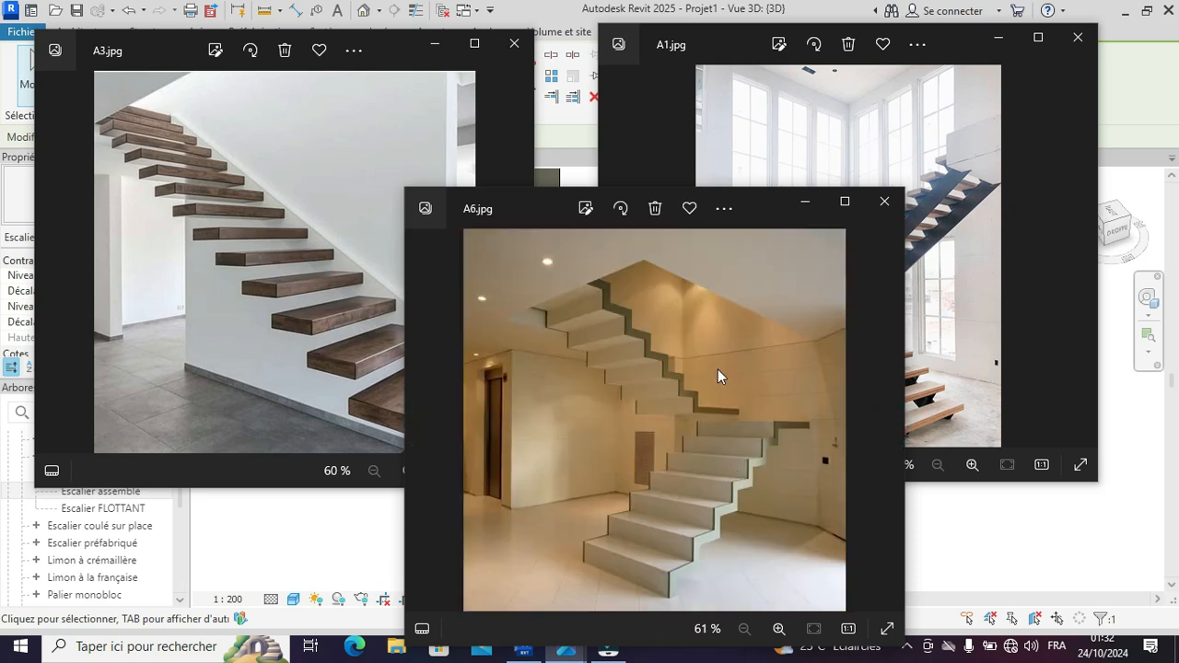
left_click(964, 550)
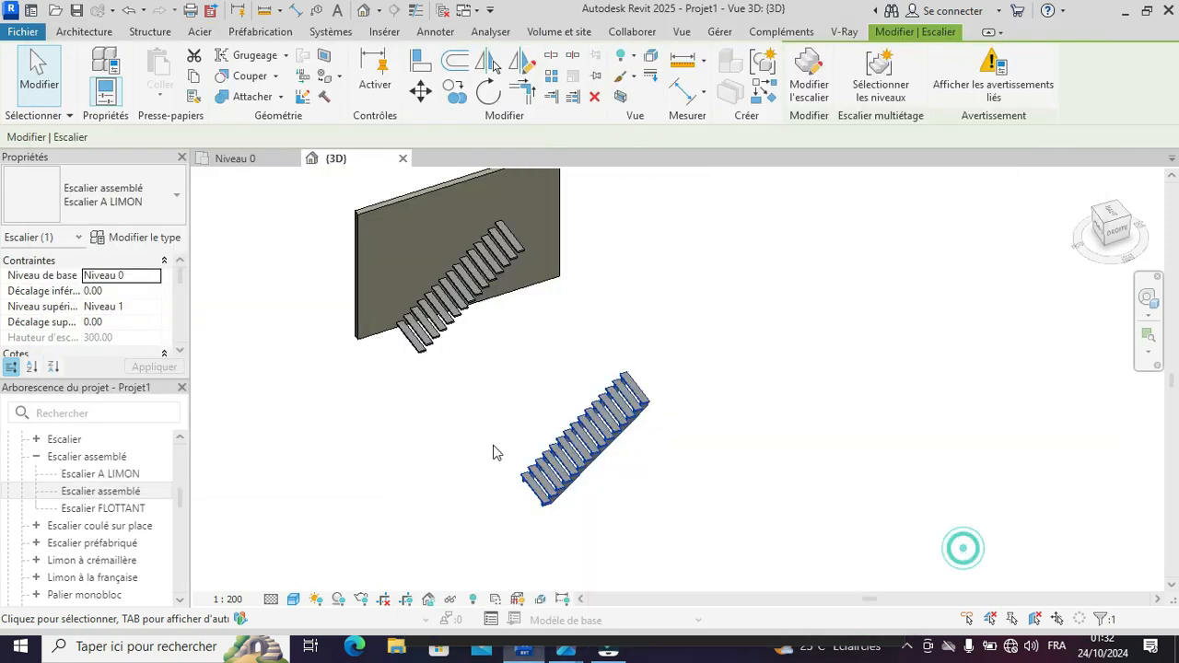
- In the Niveau 0 plan, create a straight stair running vertically upward beside the Escalier A LIMON, using Monobloc and a 150 run width
scroll(494, 449, "down", 1)
middle_click_drag(696, 428, 743, 460, "shift")
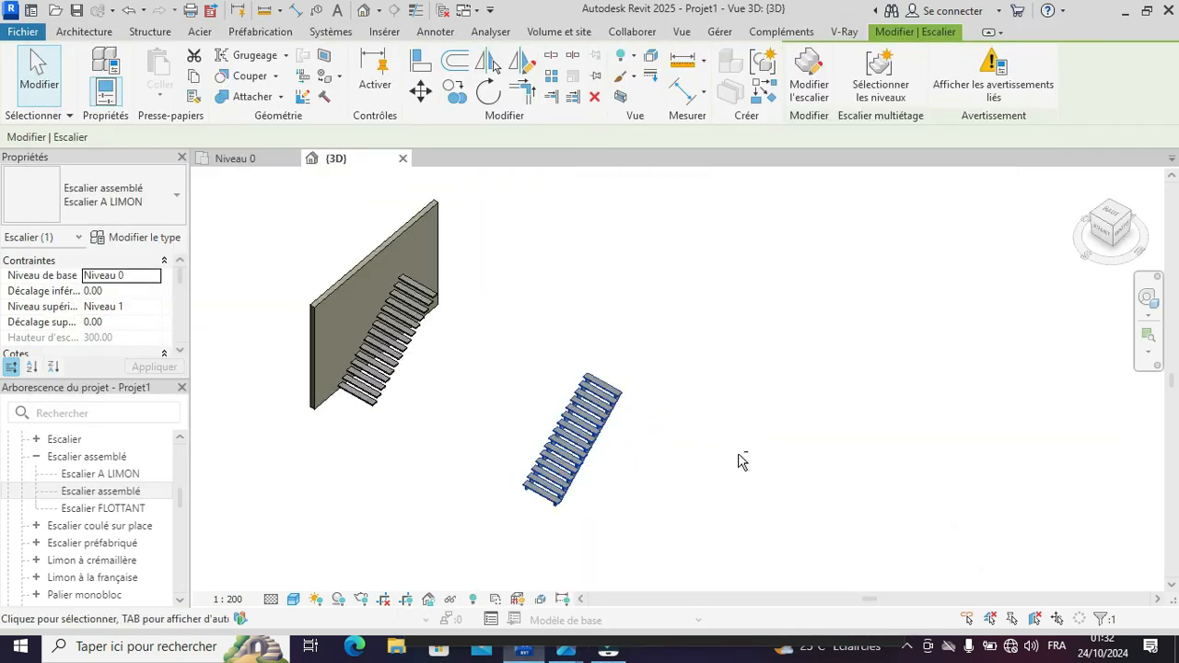
left_click(242, 158)
left_click(550, 392)
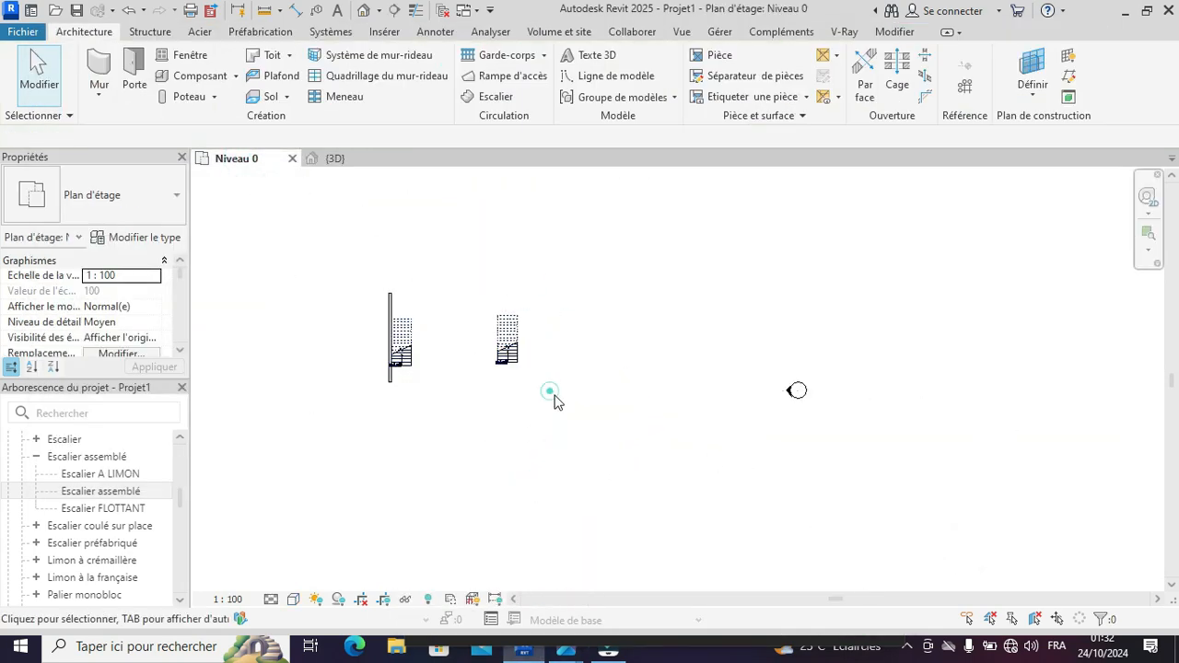
scroll(554, 397, "up", 2)
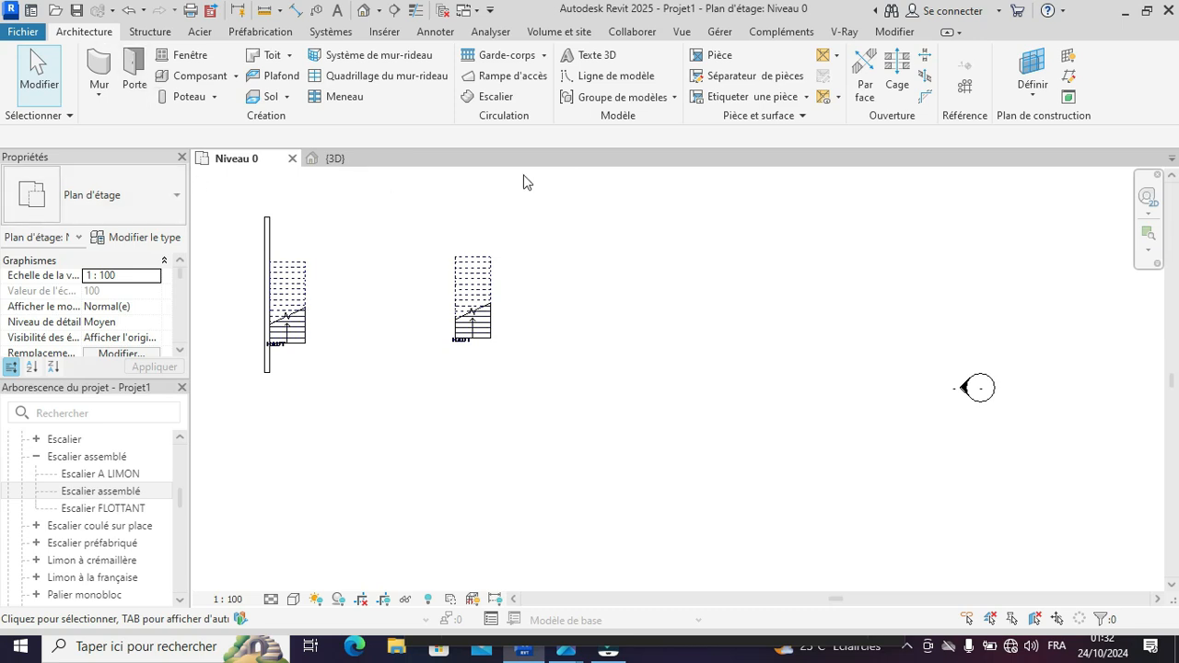
left_click(489, 96)
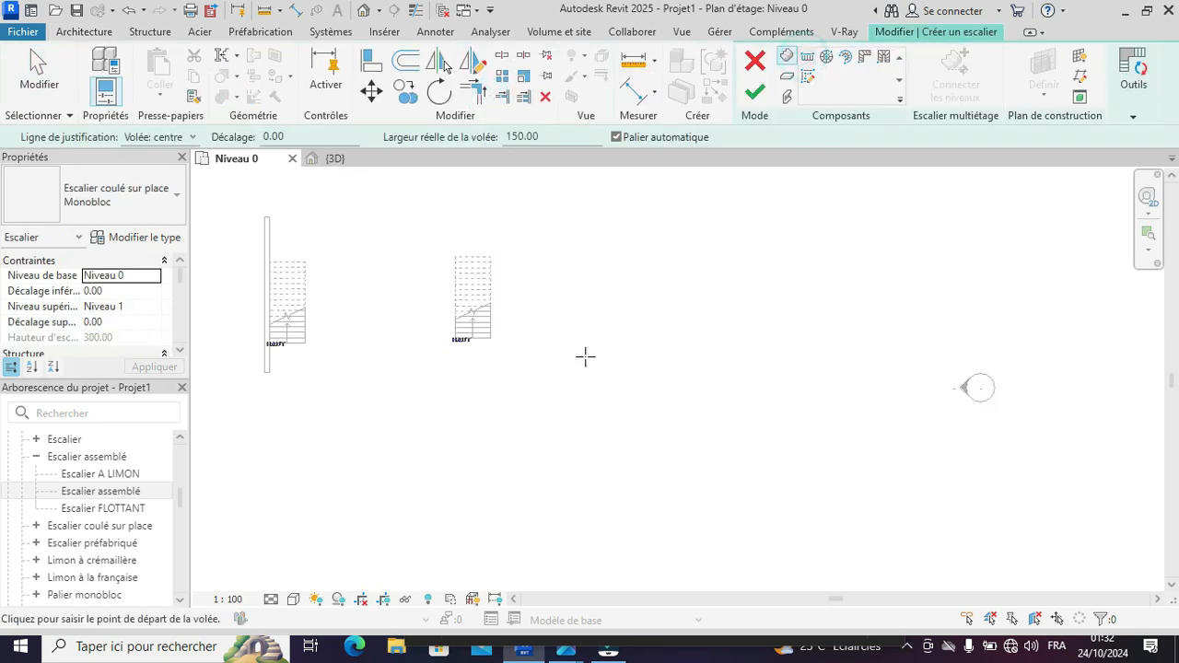
left_click(593, 344)
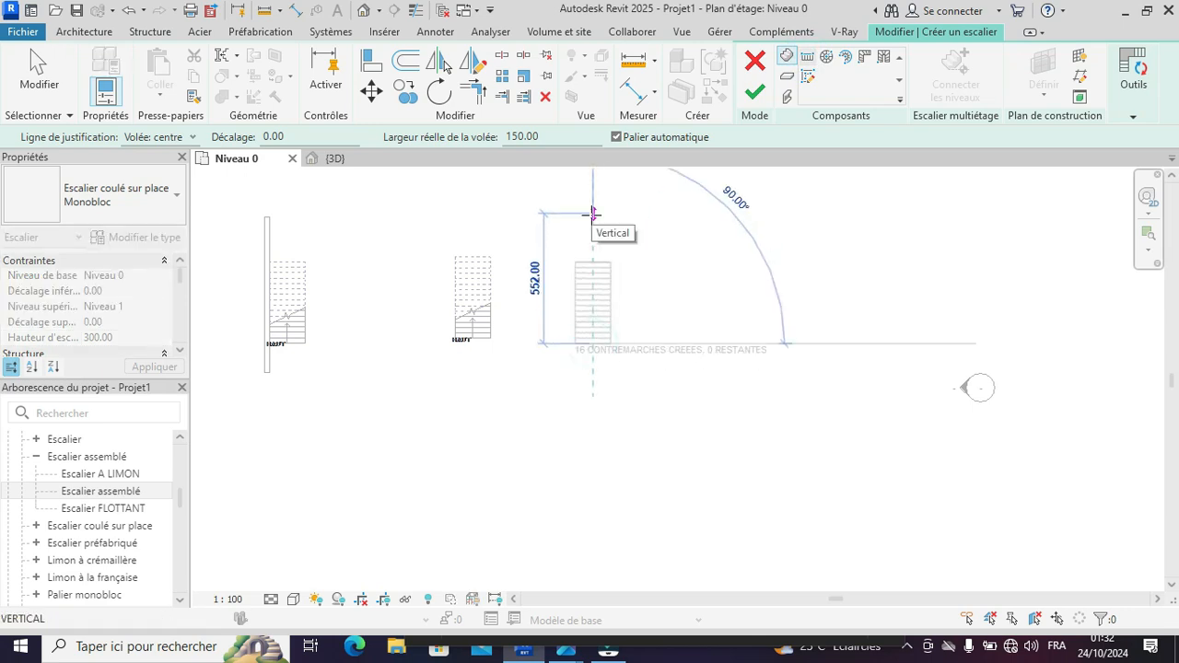
left_click(593, 216)
key("Escape")
left_click(755, 92)
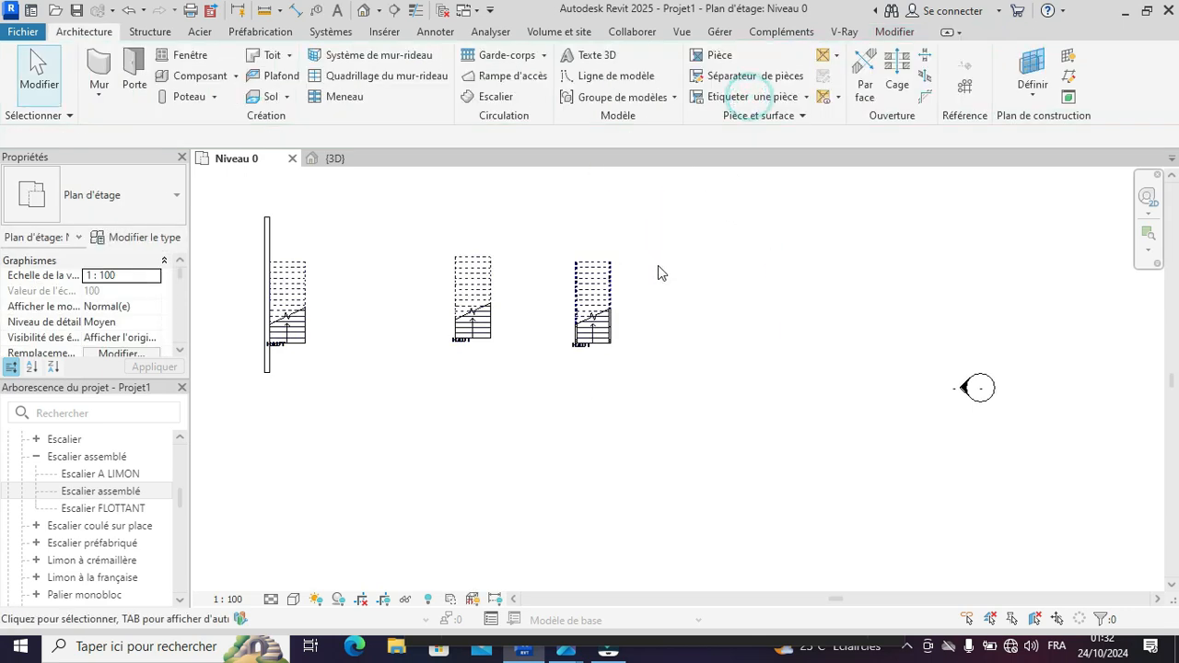
- Delete both railings from the new stair in the 3D view
left_click(335, 158)
scroll(768, 427, "down", 3)
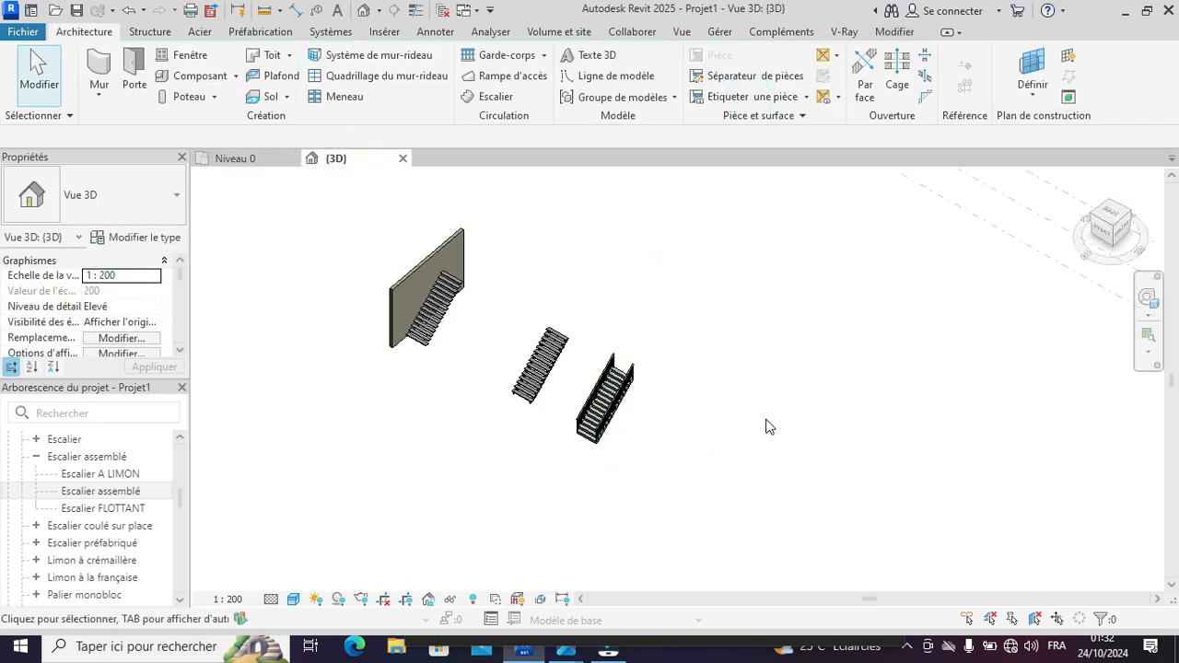
middle_click_drag(772, 466, 516, 416, "shift")
scroll(516, 416, "up", 4)
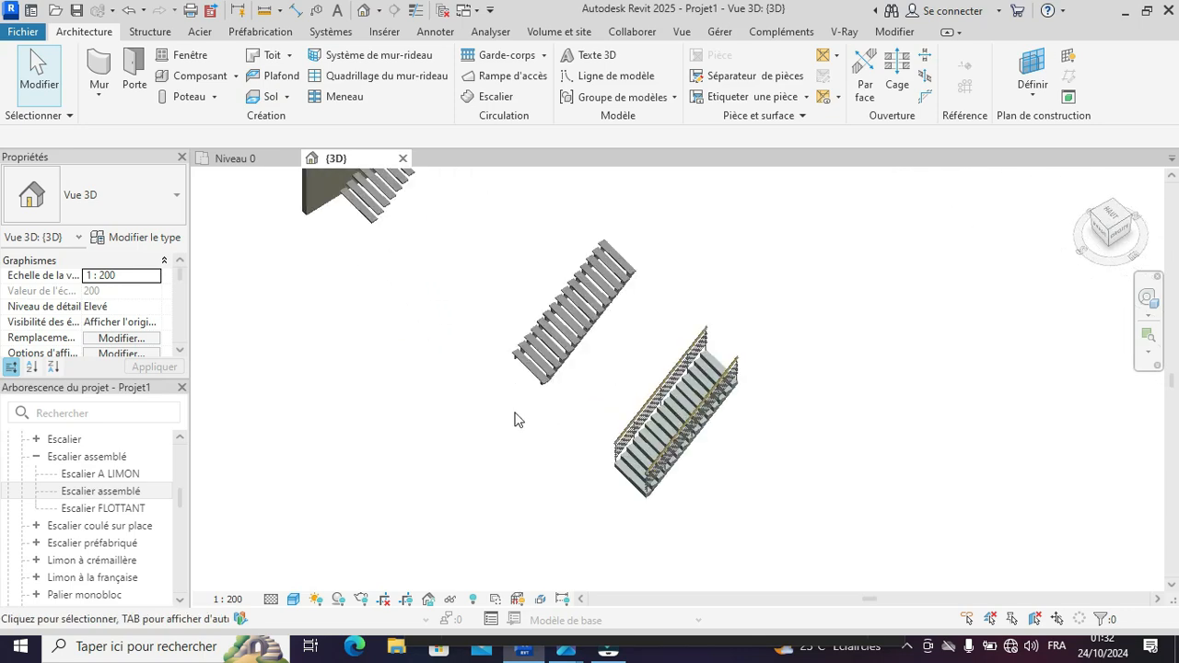
left_click(717, 333)
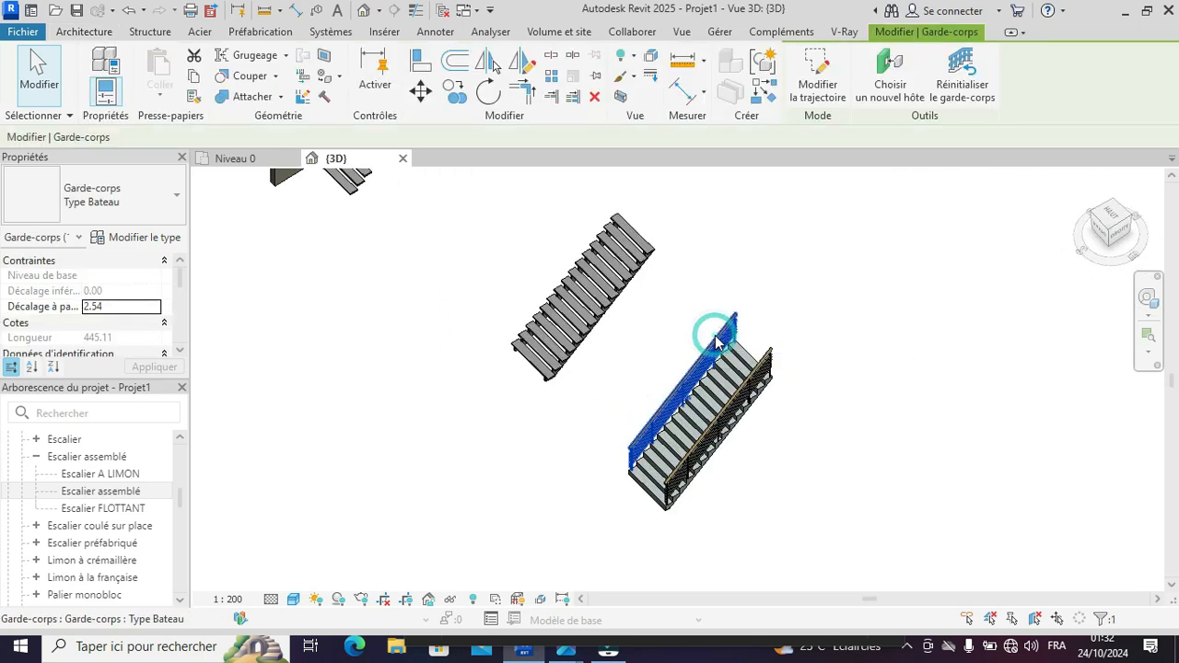
key("Delete")
left_click(765, 354)
key("Delete")
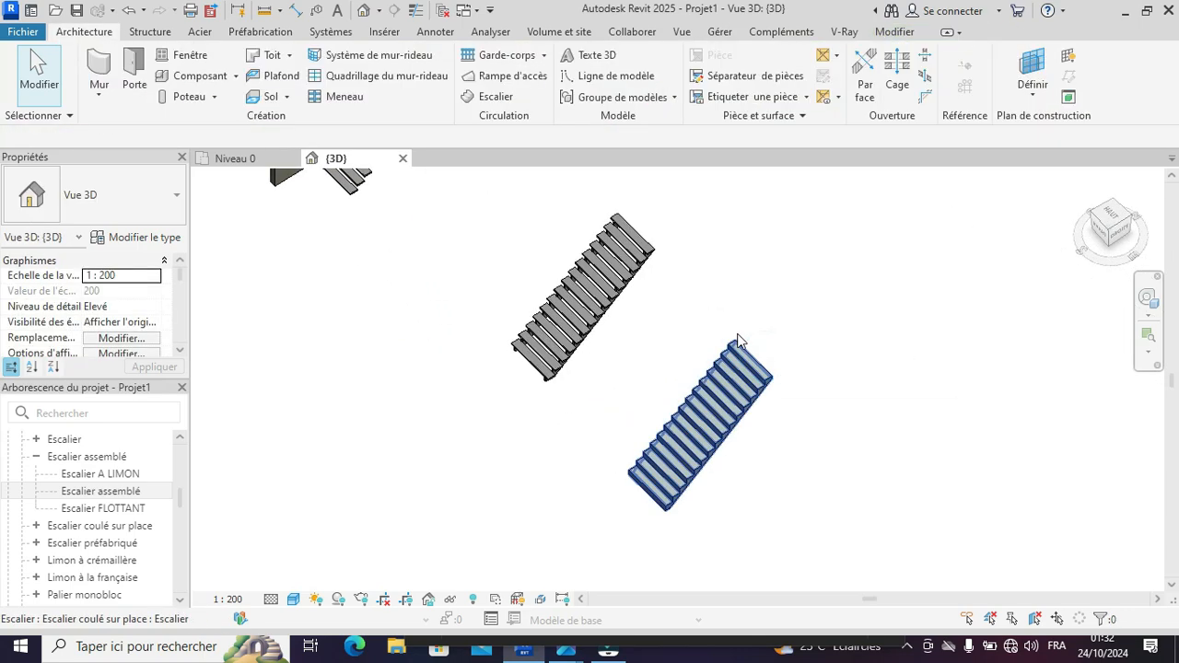
- Change the new stair's type to Escalier assemblé and duplicate that type as Escalier A CREM
left_click(748, 371)
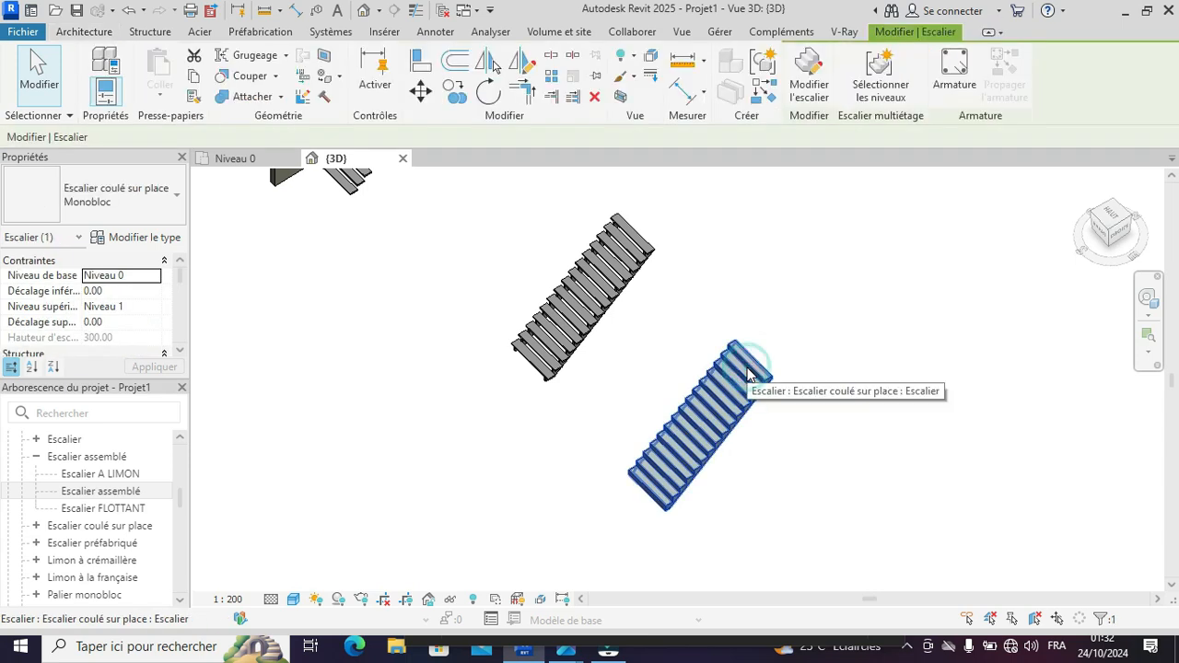
left_click(159, 215)
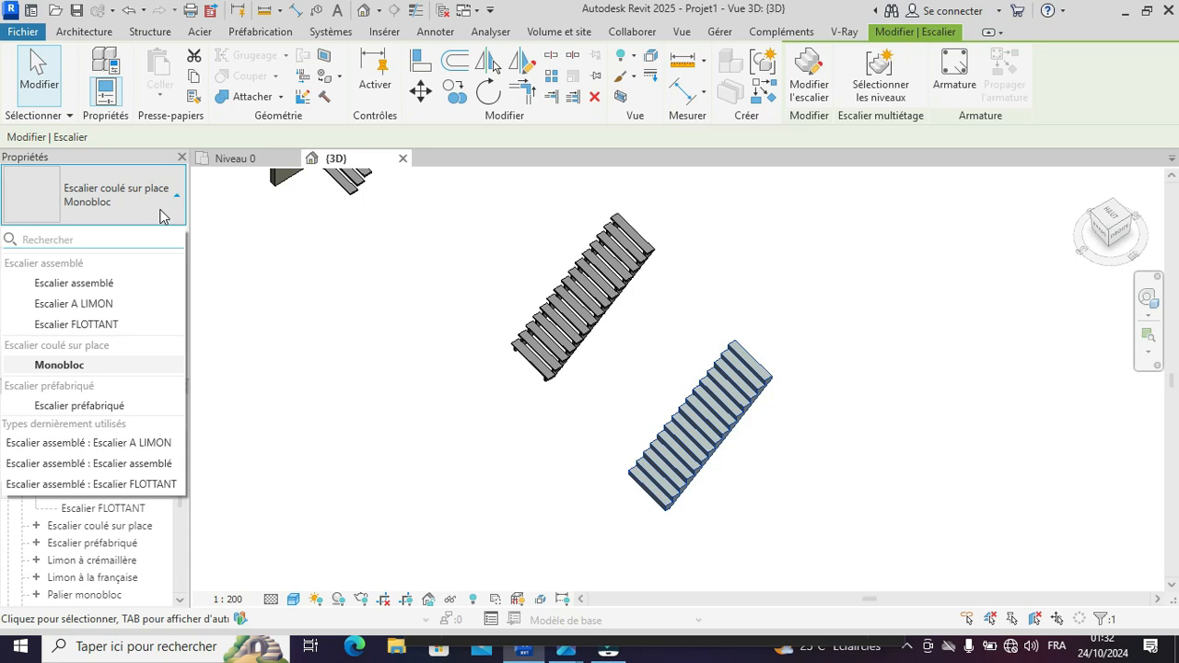
left_click(95, 284)
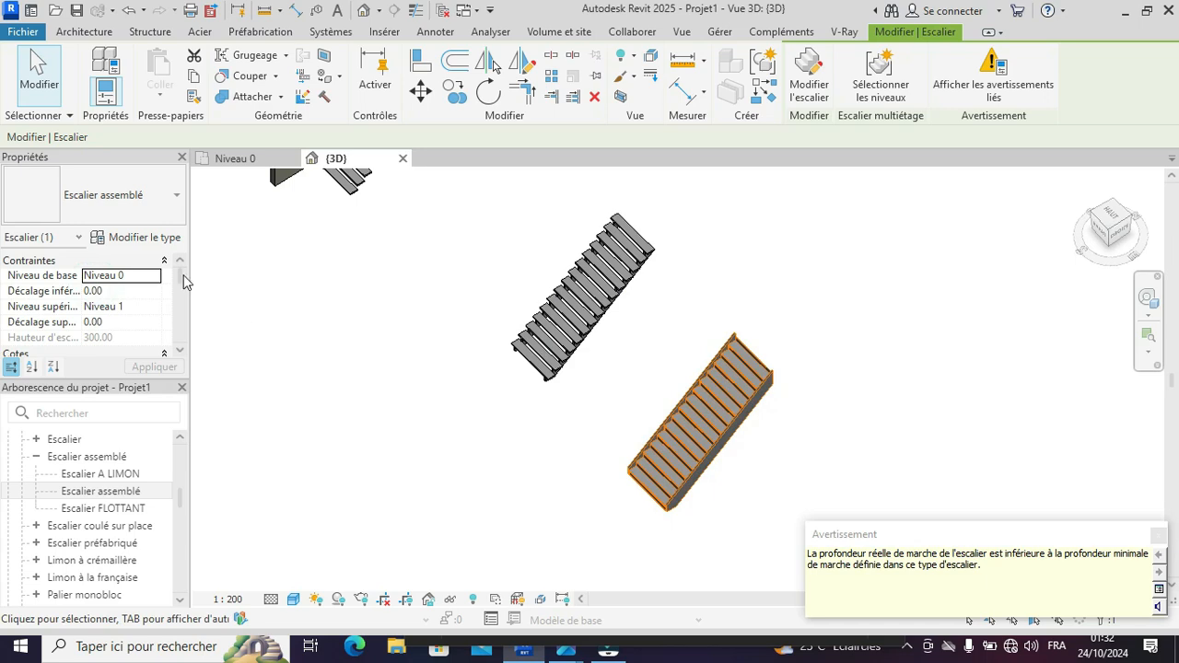
left_click(138, 242)
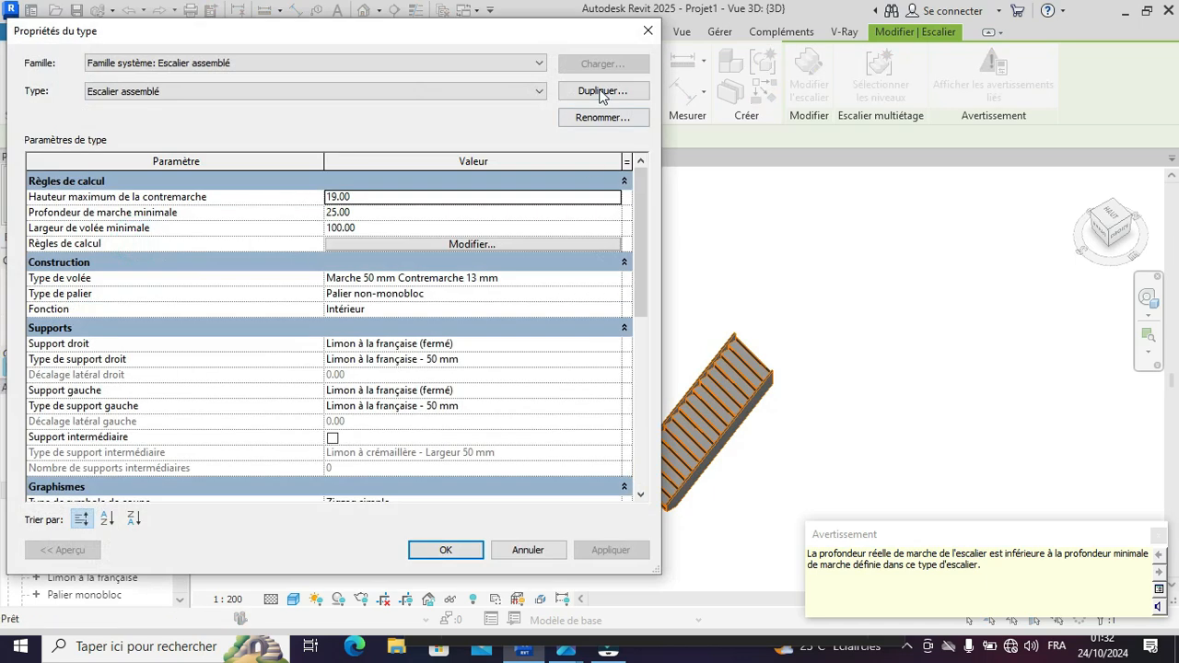
left_click(600, 92)
left_click(362, 292)
left_click_drag(330, 293, 313, 293)
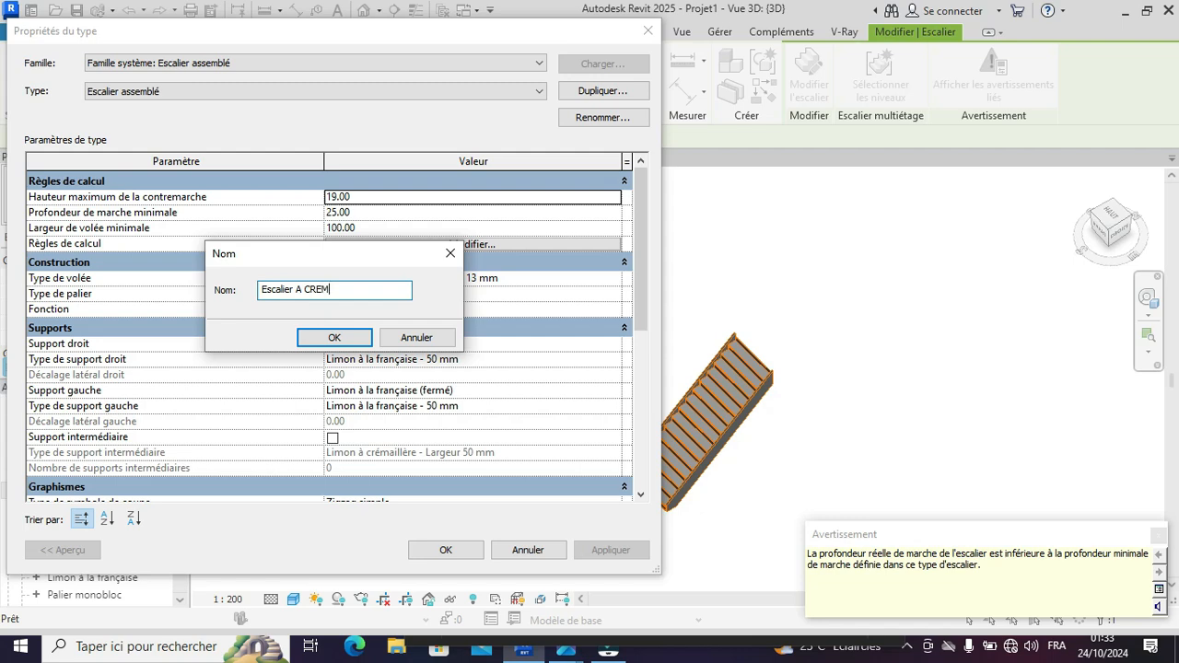
left_click(336, 337)
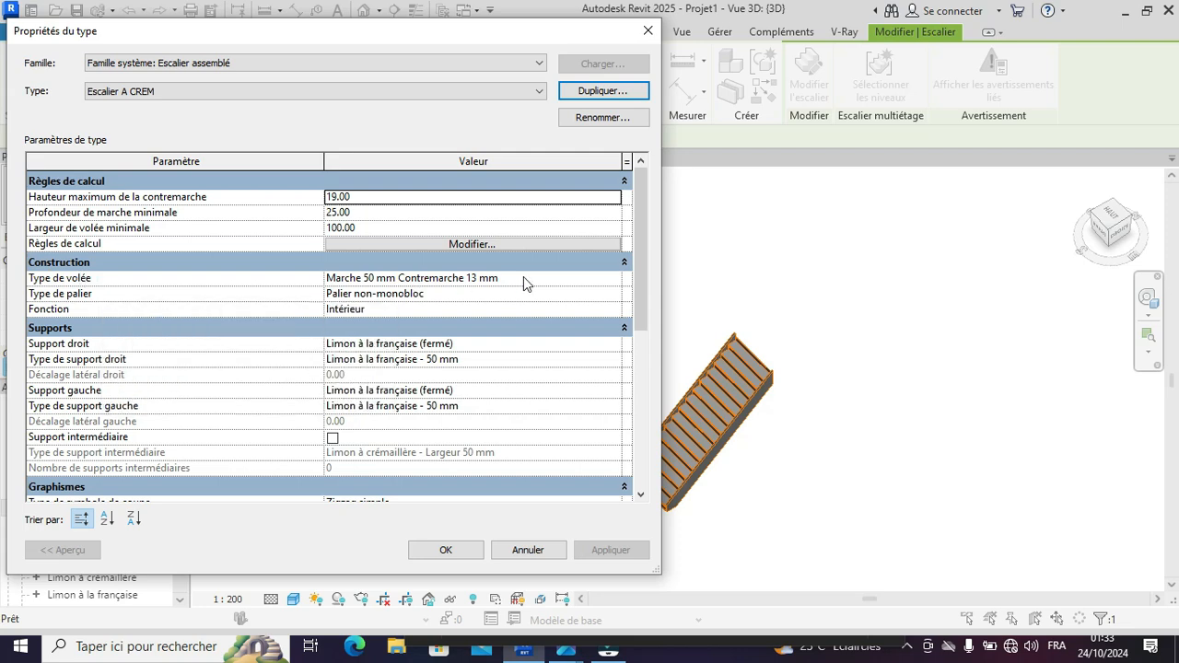
- Duplicate the run type of Escalier A CREM as Marche 50 mm Contremarche 13 mm 4
left_click(617, 285)
left_click(617, 286)
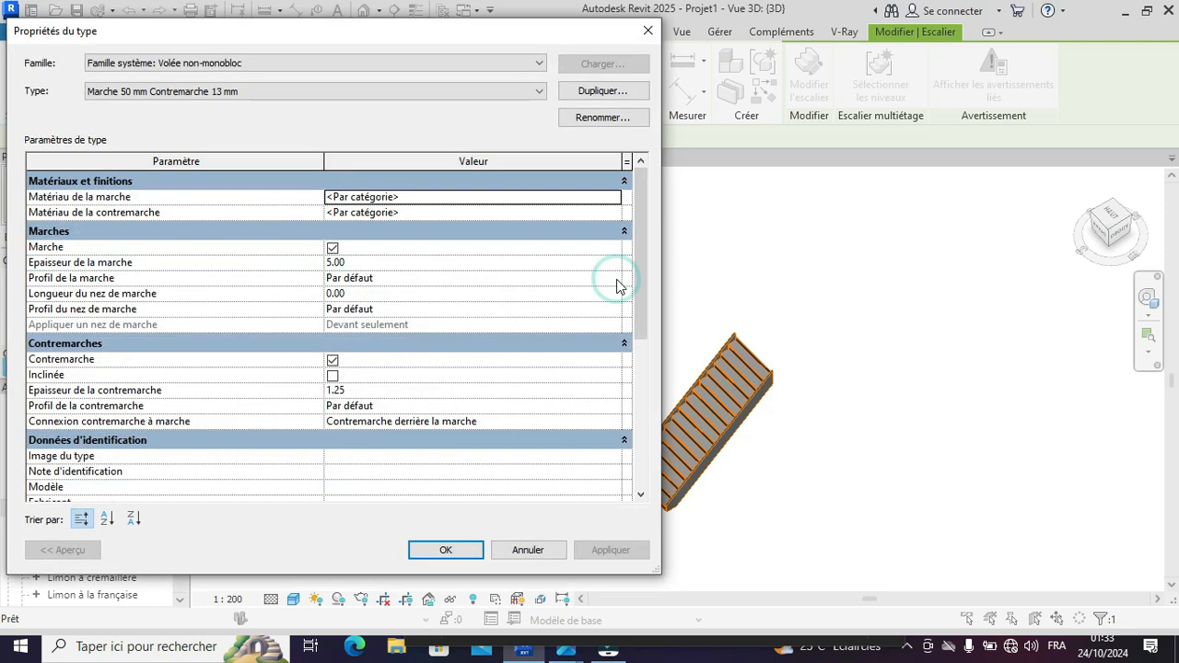
left_click(615, 92)
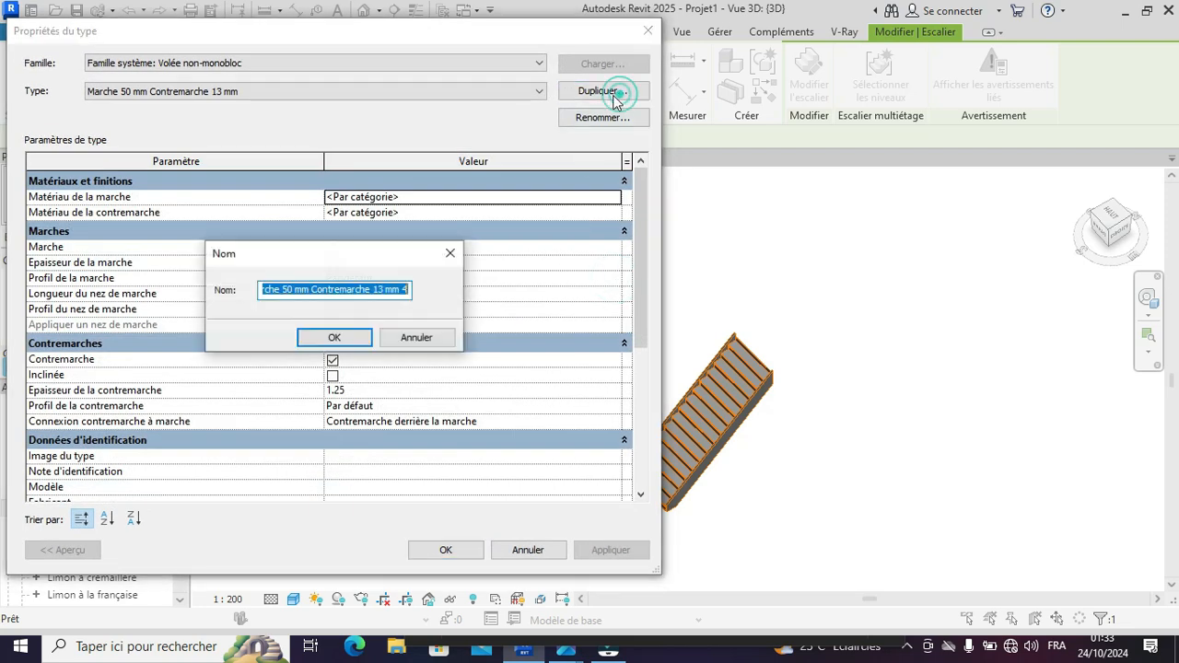
left_click(336, 340)
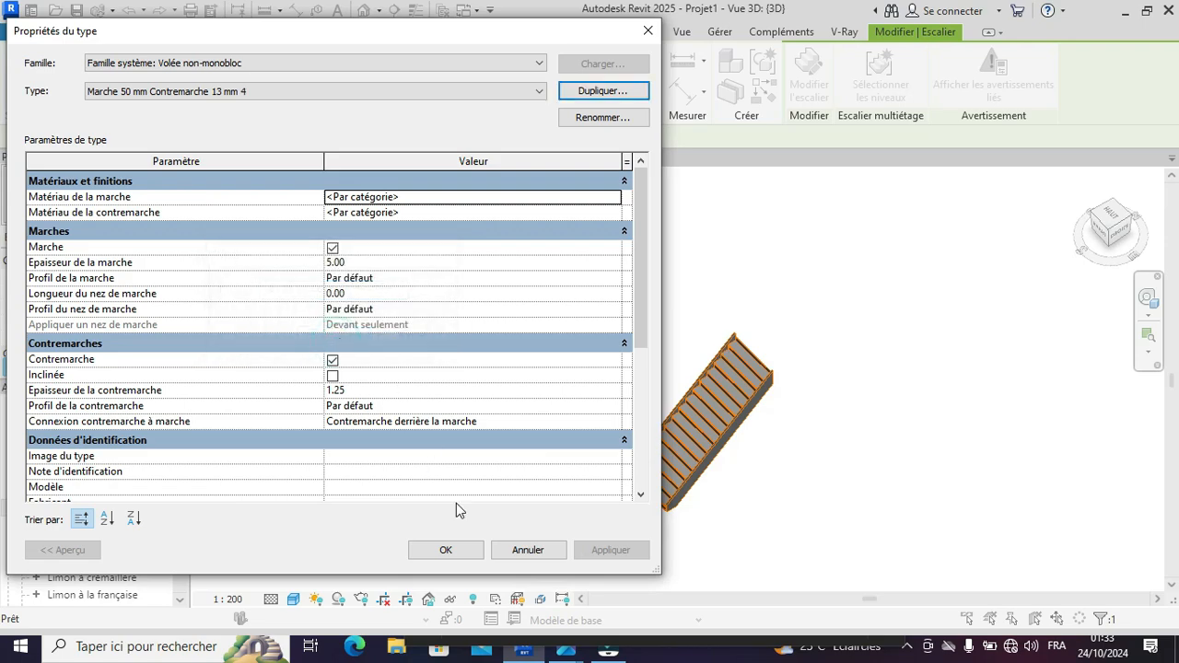
- Check the A6.jpg reference and set both the tread thickness and the riser thickness of the duplicated run type to 8
mouse_move(564, 650)
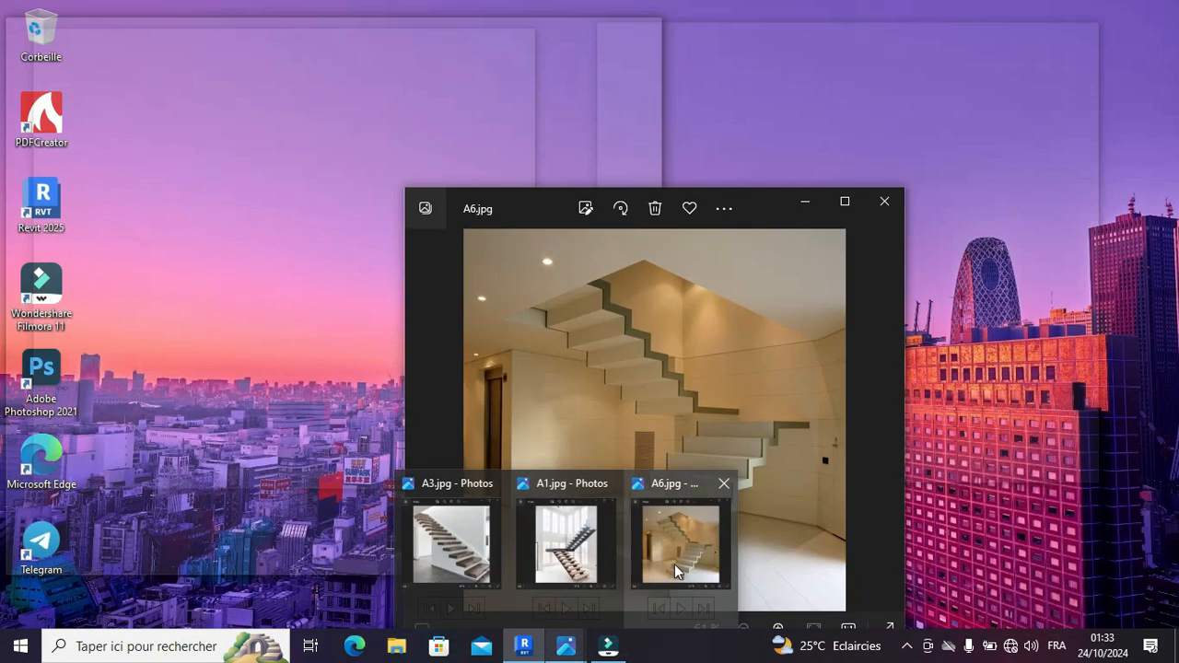
left_click(675, 564)
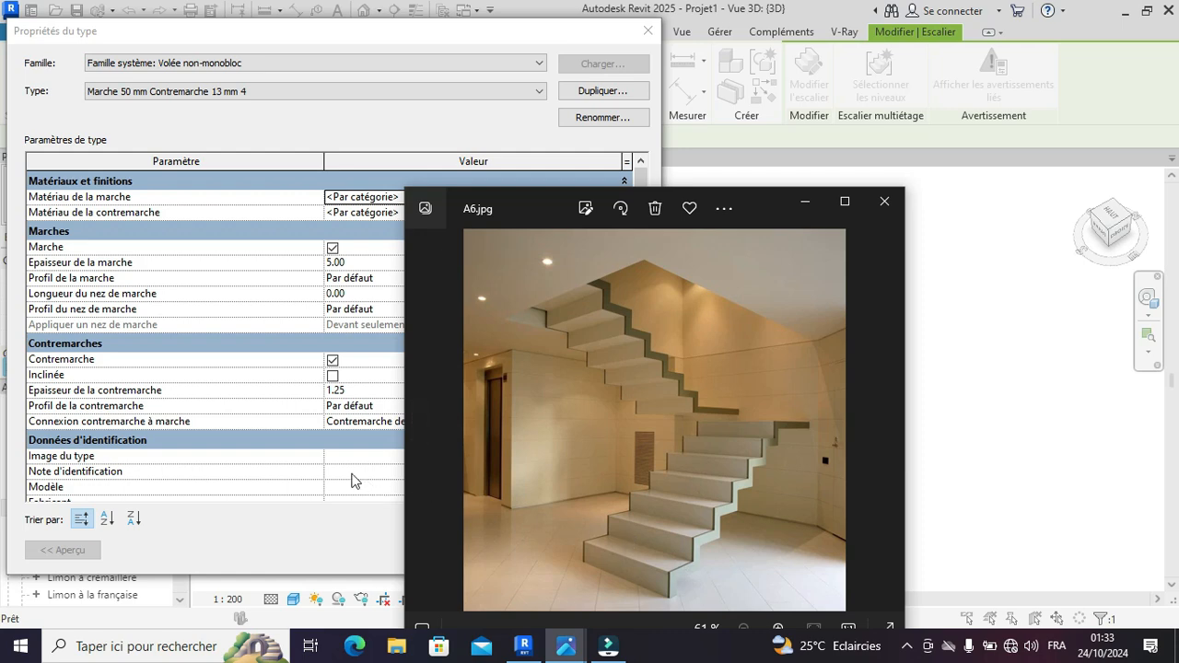
left_click(561, 164)
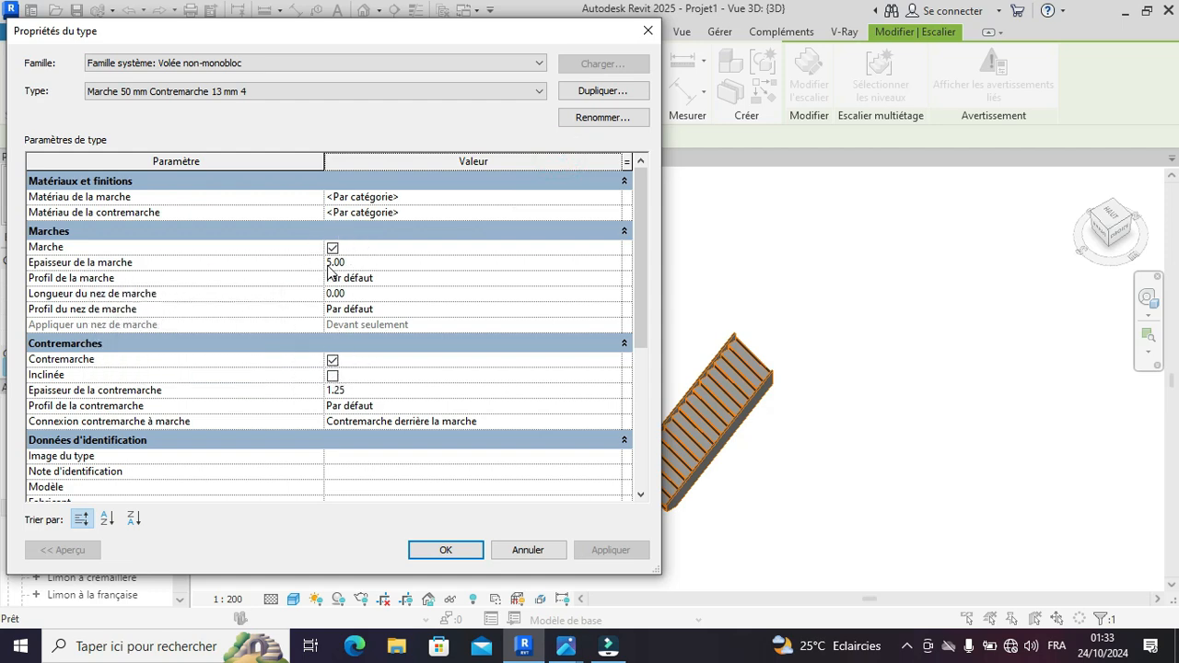
left_click(359, 264)
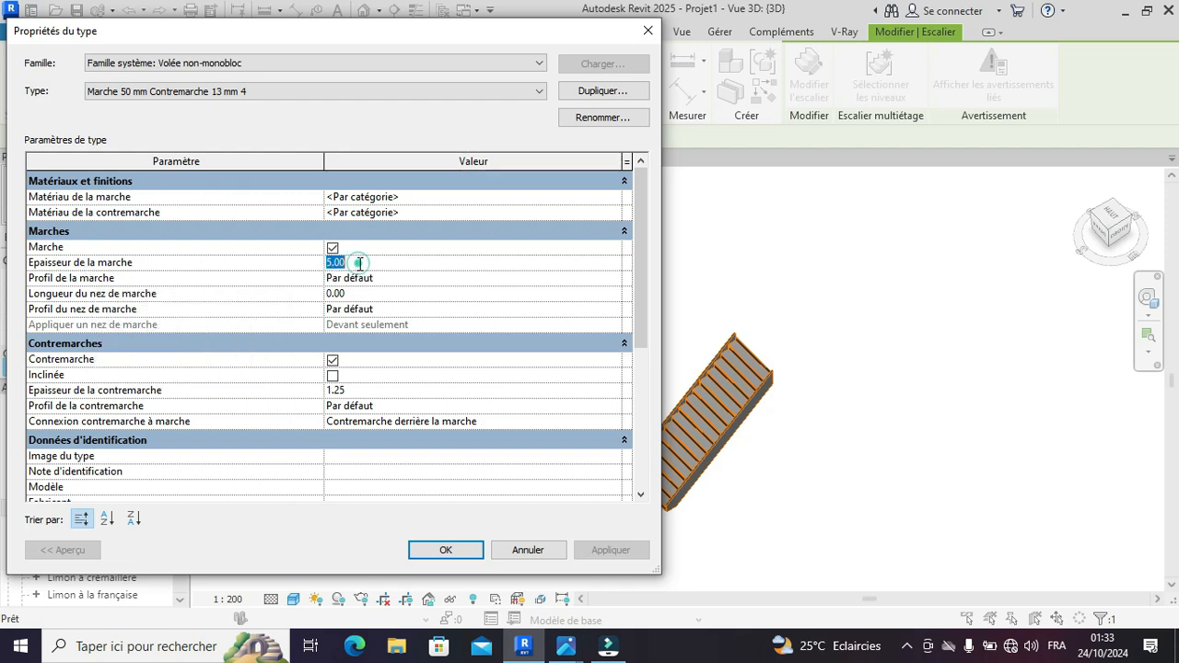
type("8")
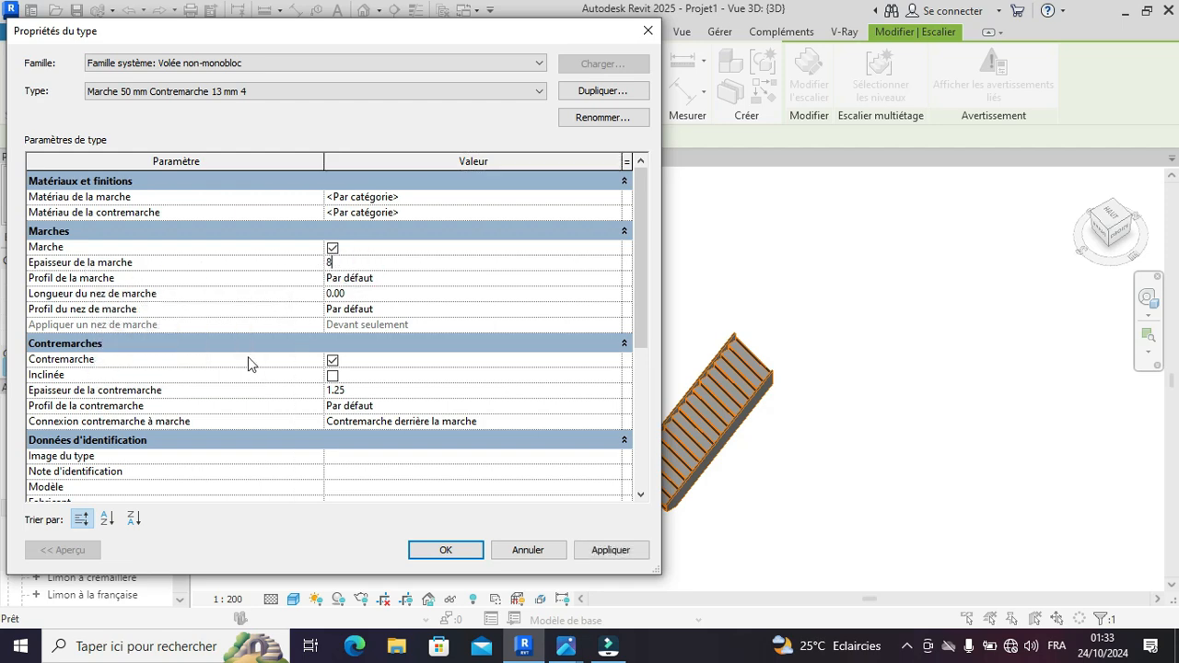
left_click(360, 391)
type("8")
left_click(613, 554)
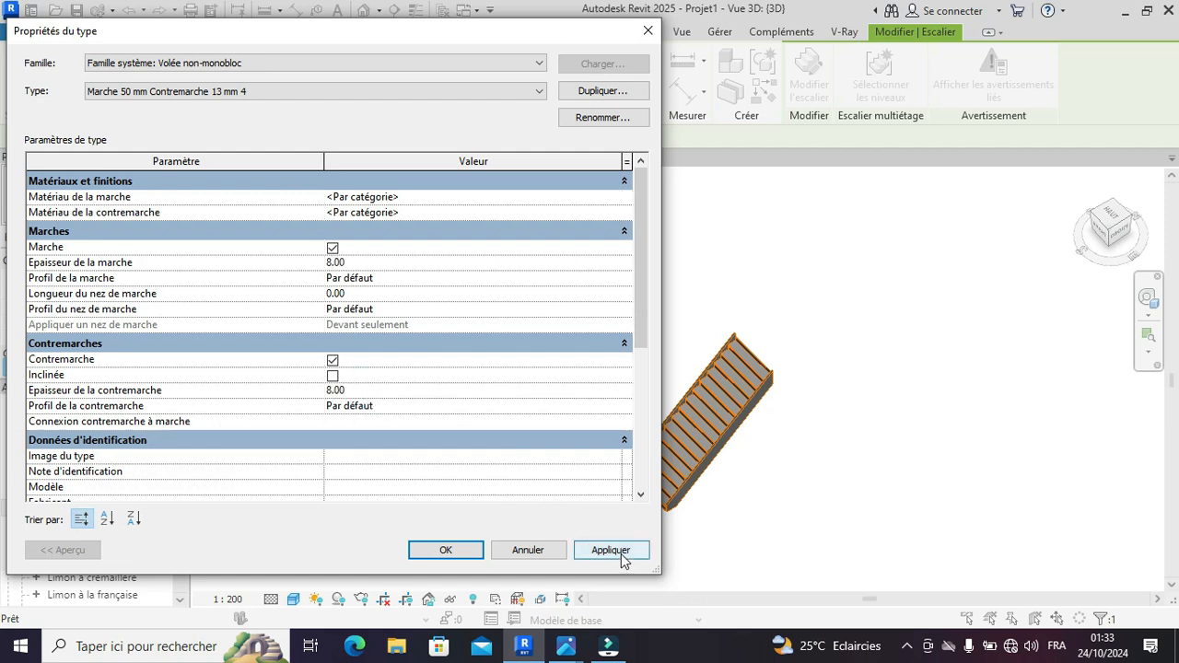
left_click(446, 551)
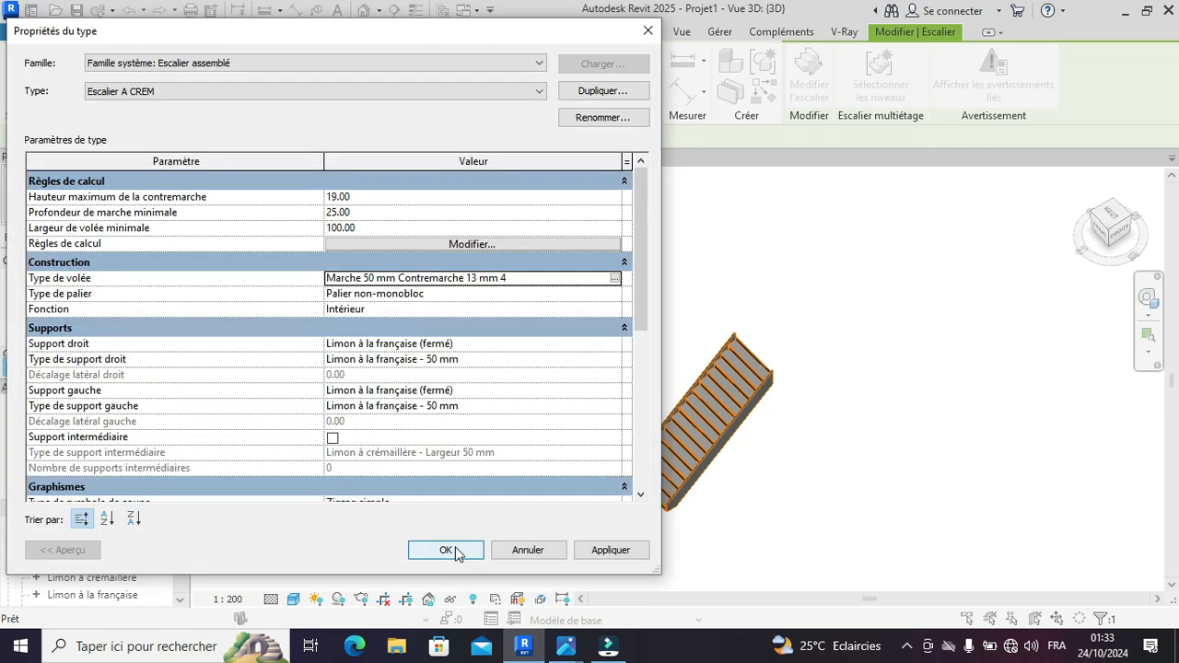
left_click(452, 545)
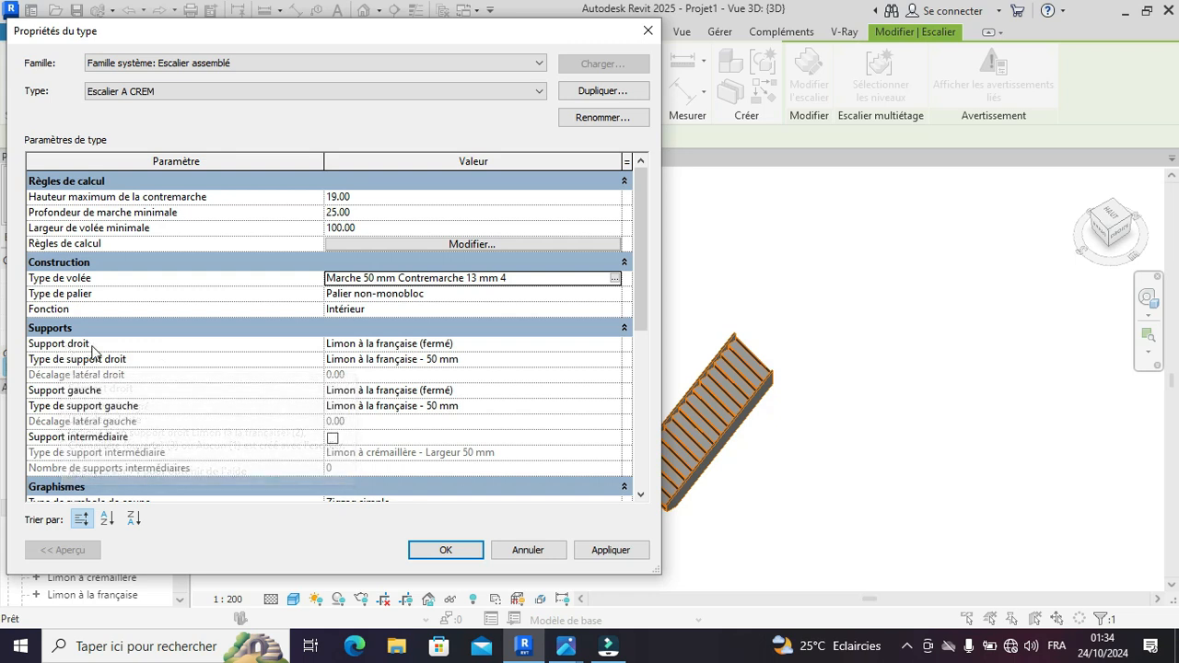
- Set the right and left supports of Escalier A CREM to Aucun and apply the type changes
left_click(613, 345)
left_click(419, 359)
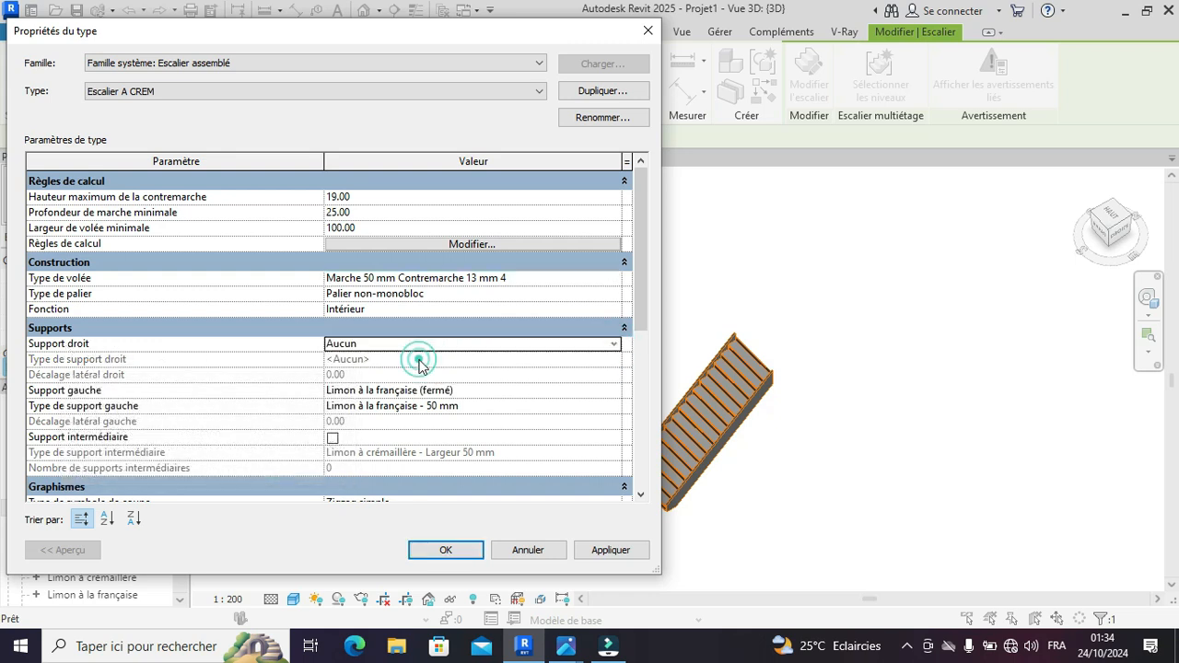
left_click(614, 391)
left_click(360, 404)
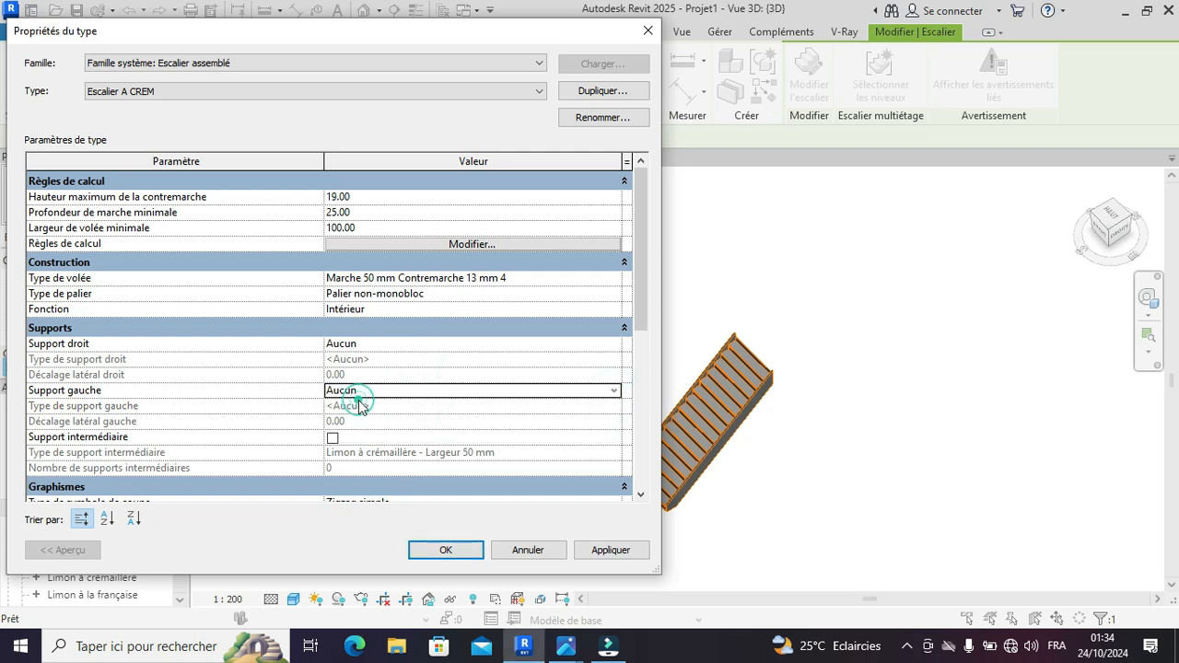
left_click(612, 550)
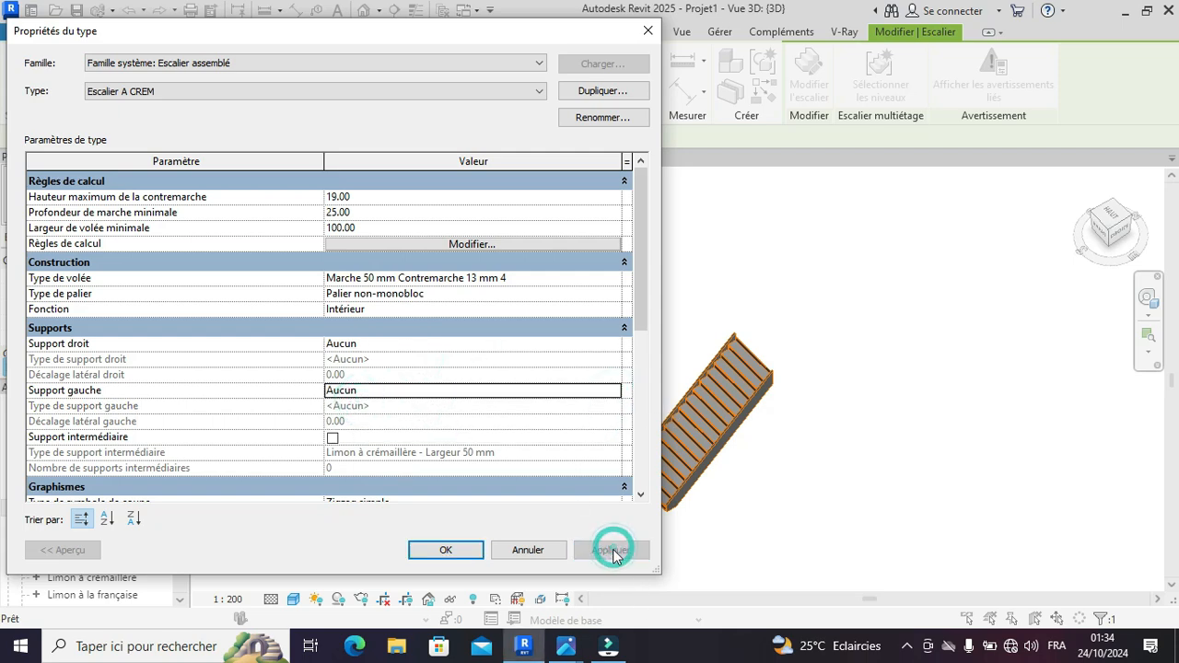
left_click(446, 550)
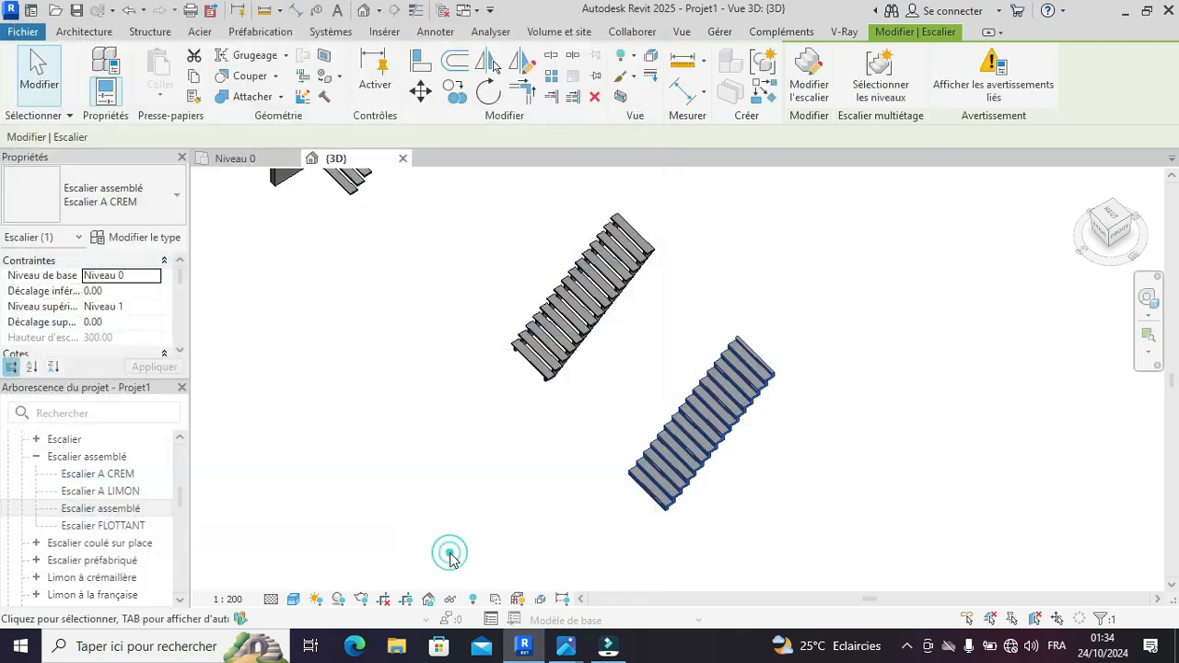
- Inspect the stepped stair from several angles in 3D and compare it with the A6.jpg and A7.jpg reference photos
left_click(764, 490)
scroll(764, 479, "up", 2)
middle_click_drag(822, 505, 783, 322, "shift")
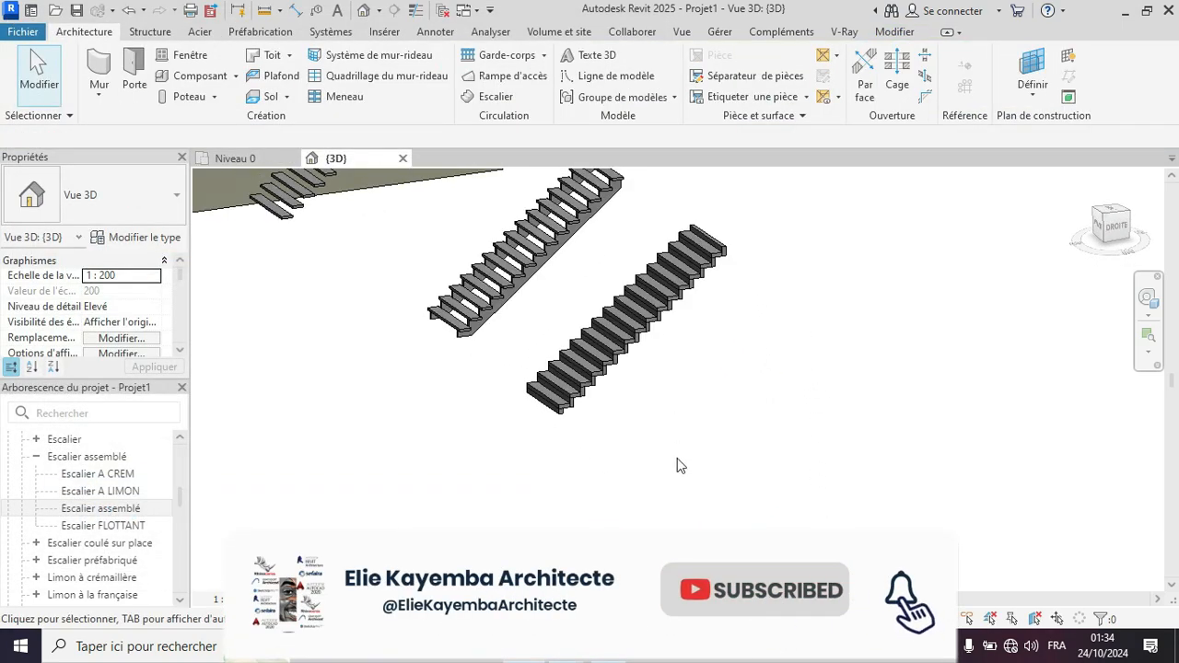
middle_click_drag(718, 402, 579, 379, "shift")
middle_click_drag(556, 436, 734, 521, "shift")
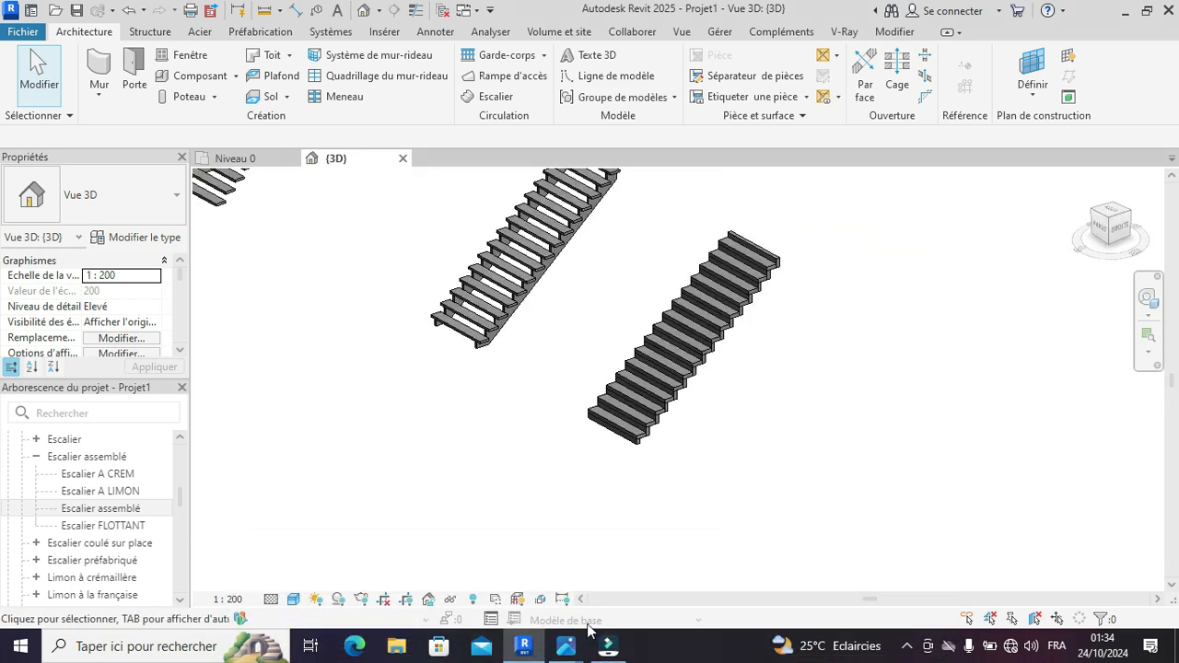
mouse_move(577, 654)
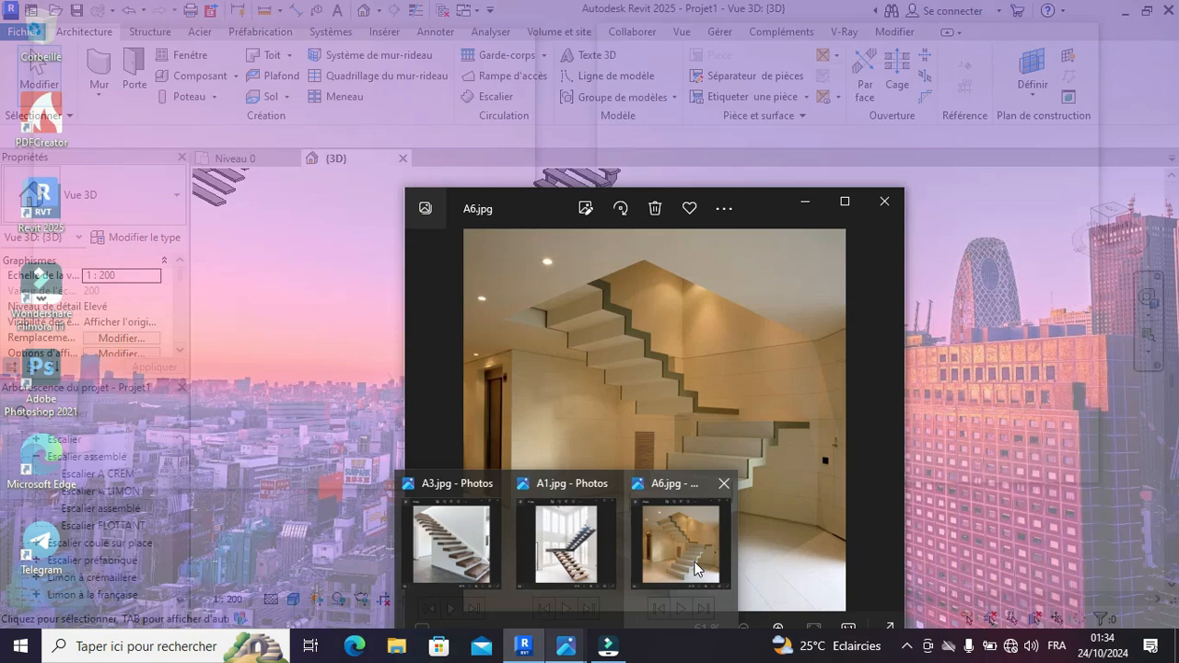
left_click(691, 564)
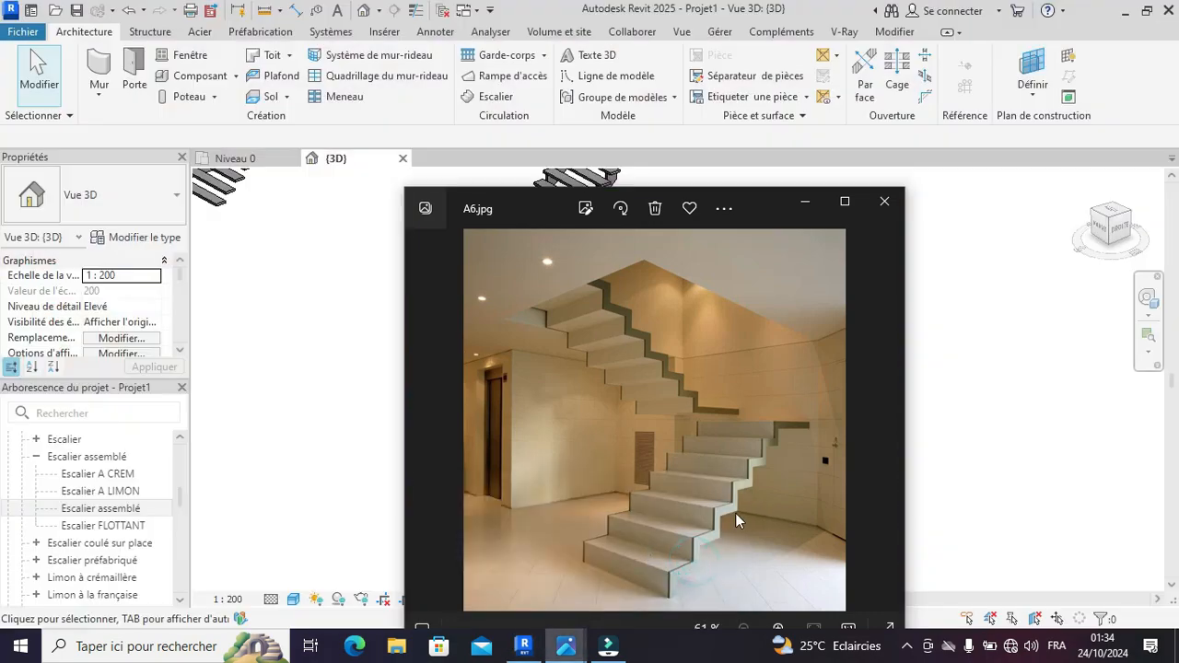
left_click(889, 425)
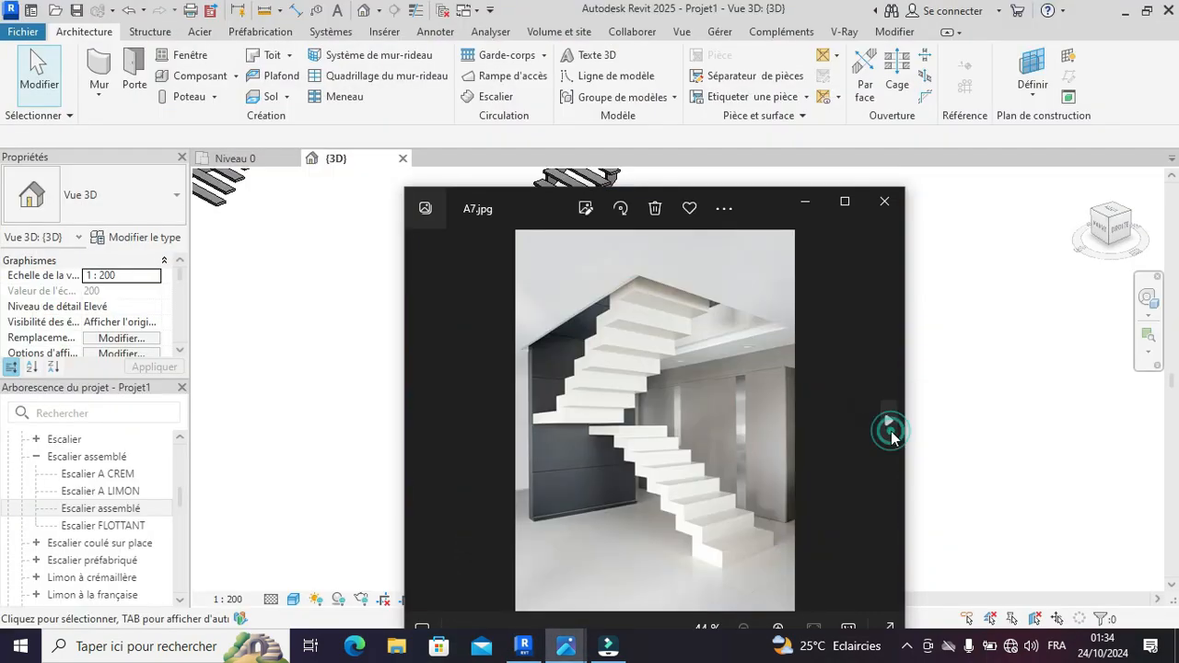
left_click(890, 428)
left_click(428, 420)
left_click(978, 365)
- Review the floating, stringer and stepped stairs side by side in the 3D view
scroll(689, 444, "down", 2)
middle_click_drag(752, 479, 761, 424, "shift")
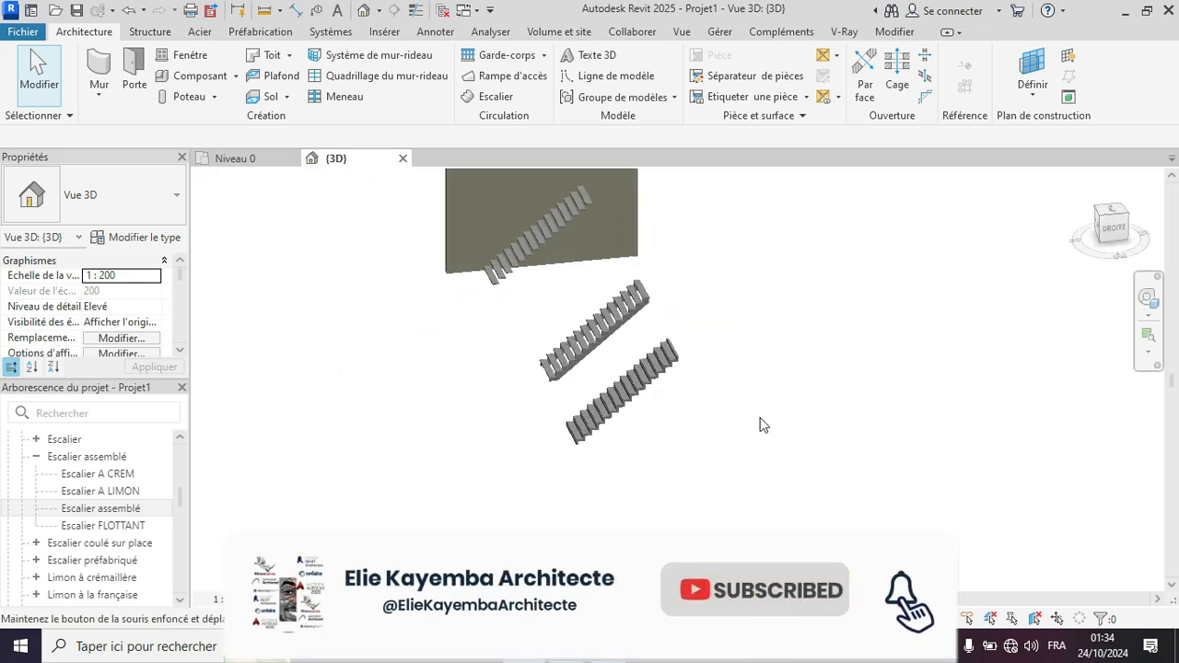
middle_click_drag(711, 474, 807, 488, "shift")
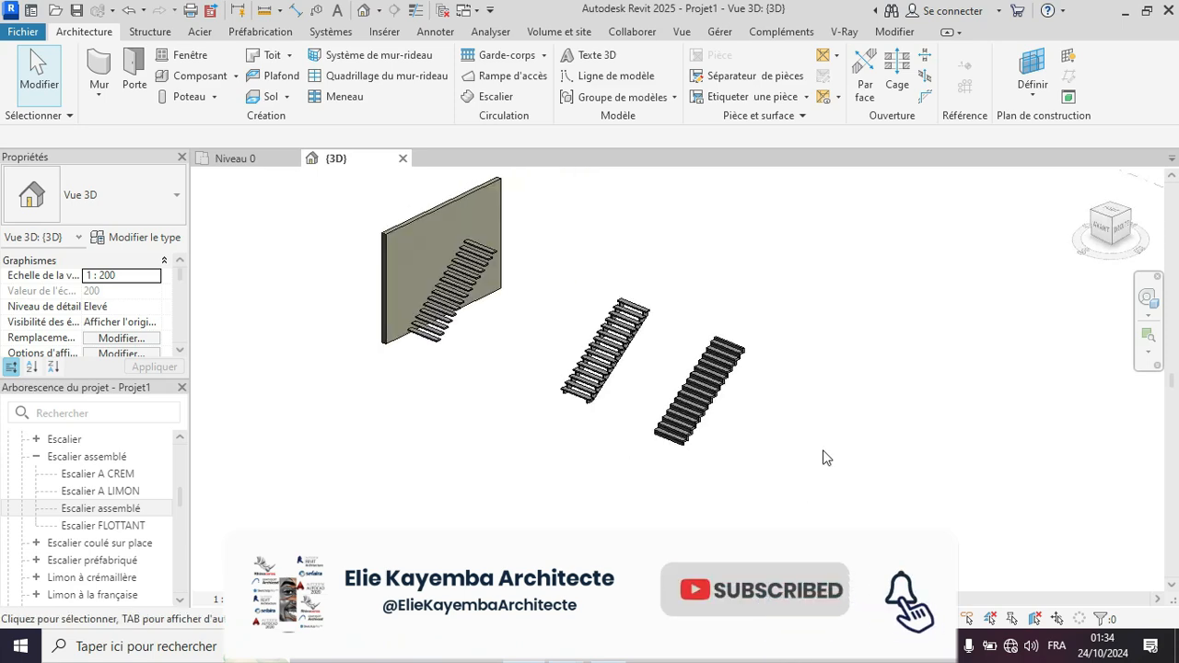
scroll(578, 259, "up", 2)
scroll(578, 265, "up", 3)
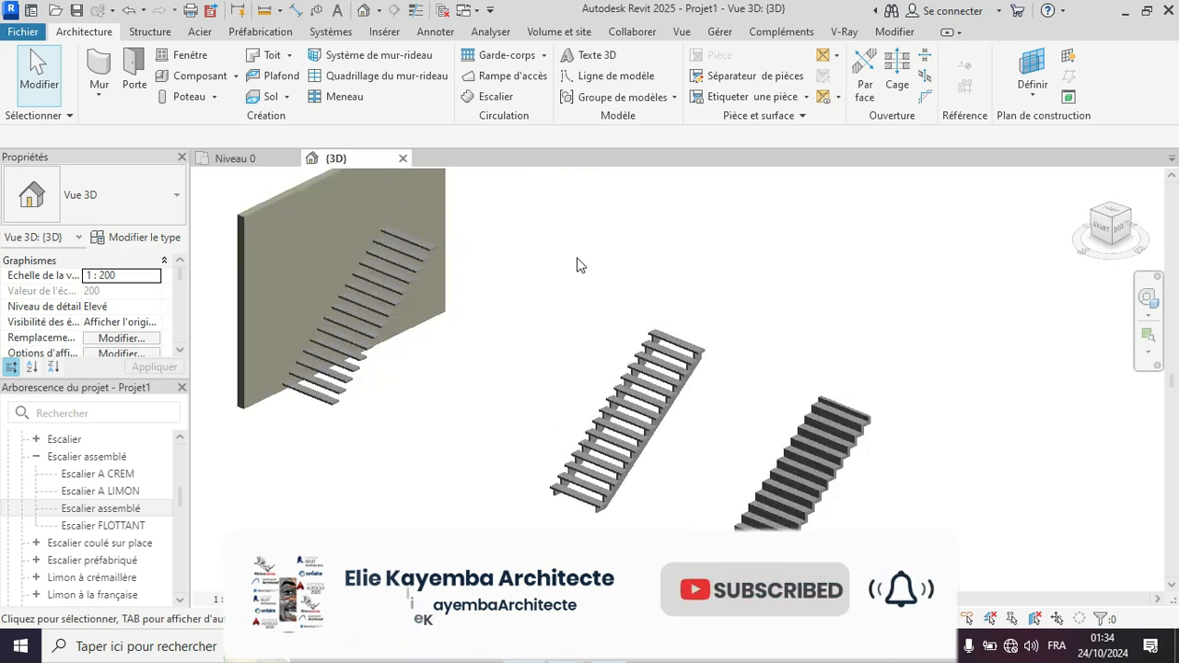